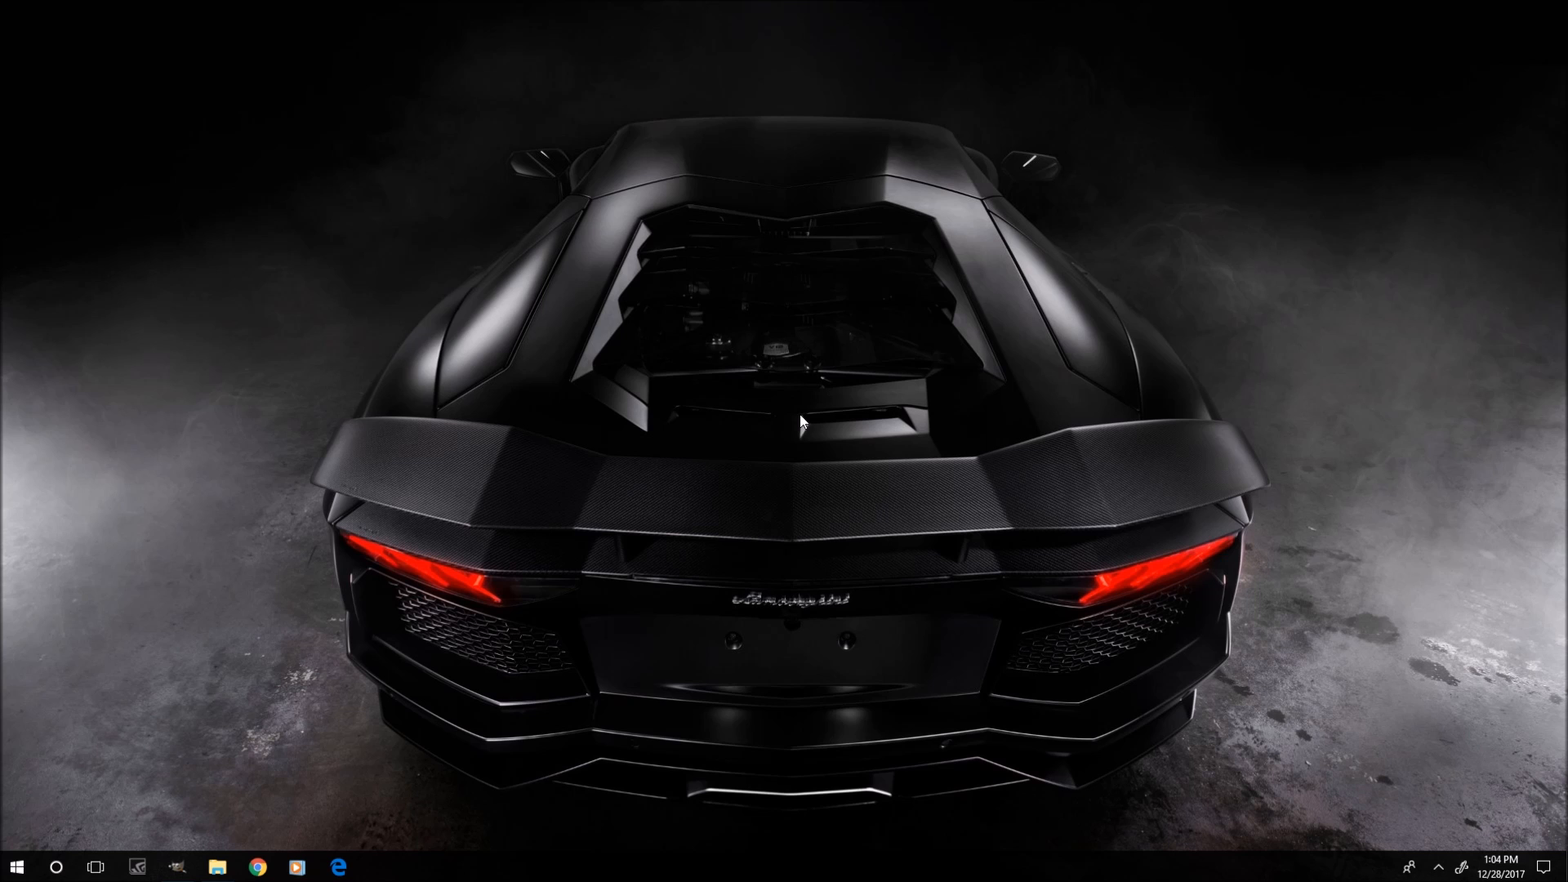
Launch MAMEUI64 and start Teenage Mutant Ninja Turtles (World 4 Players, version X).
double_click(801, 421)
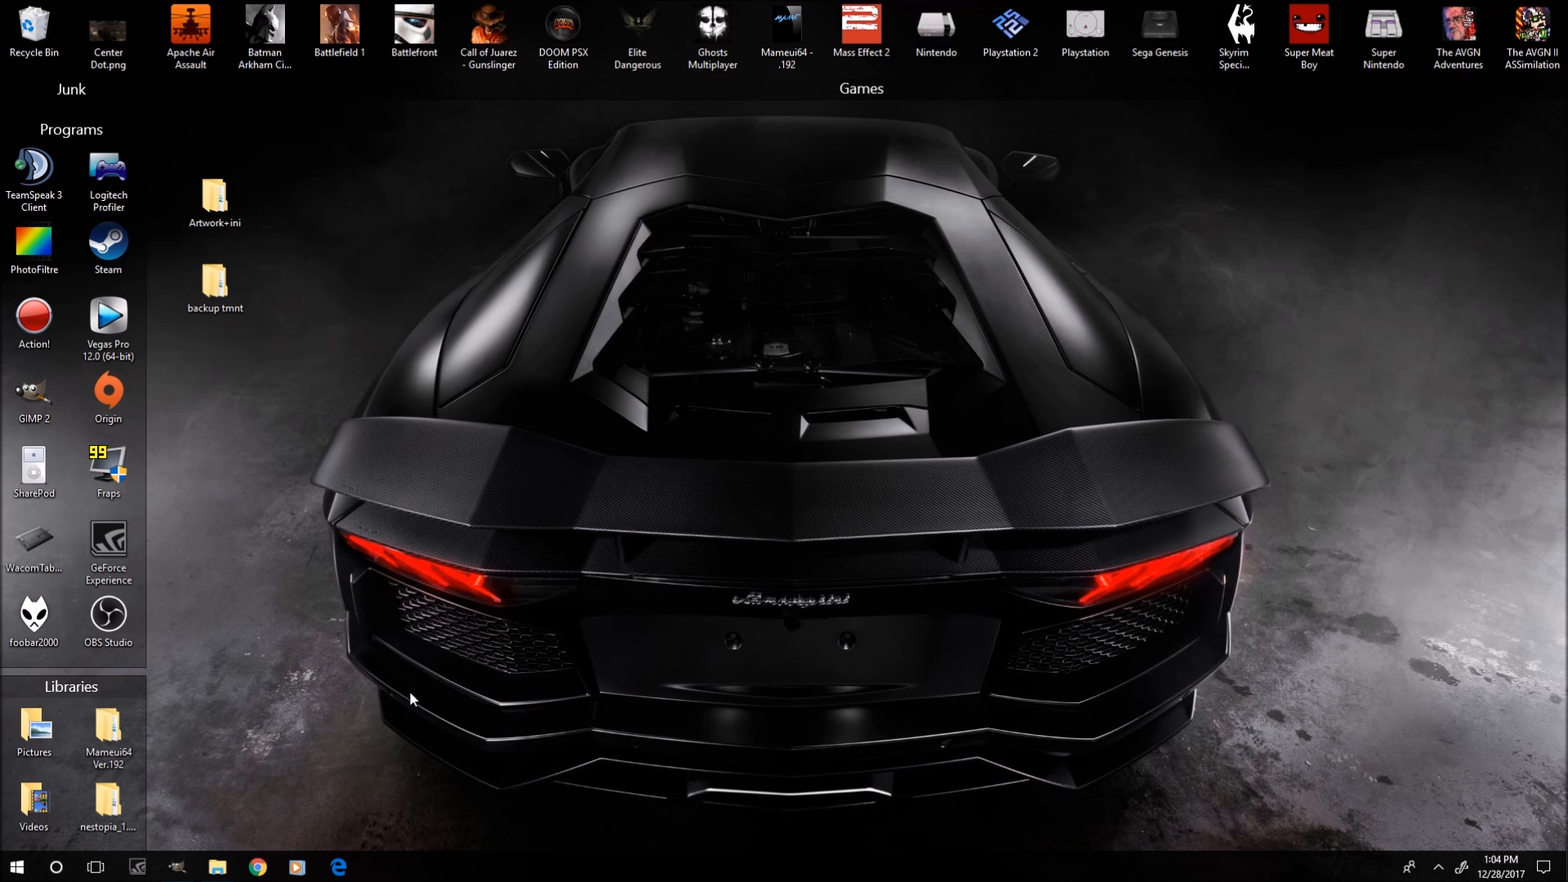
double_click(786, 32)
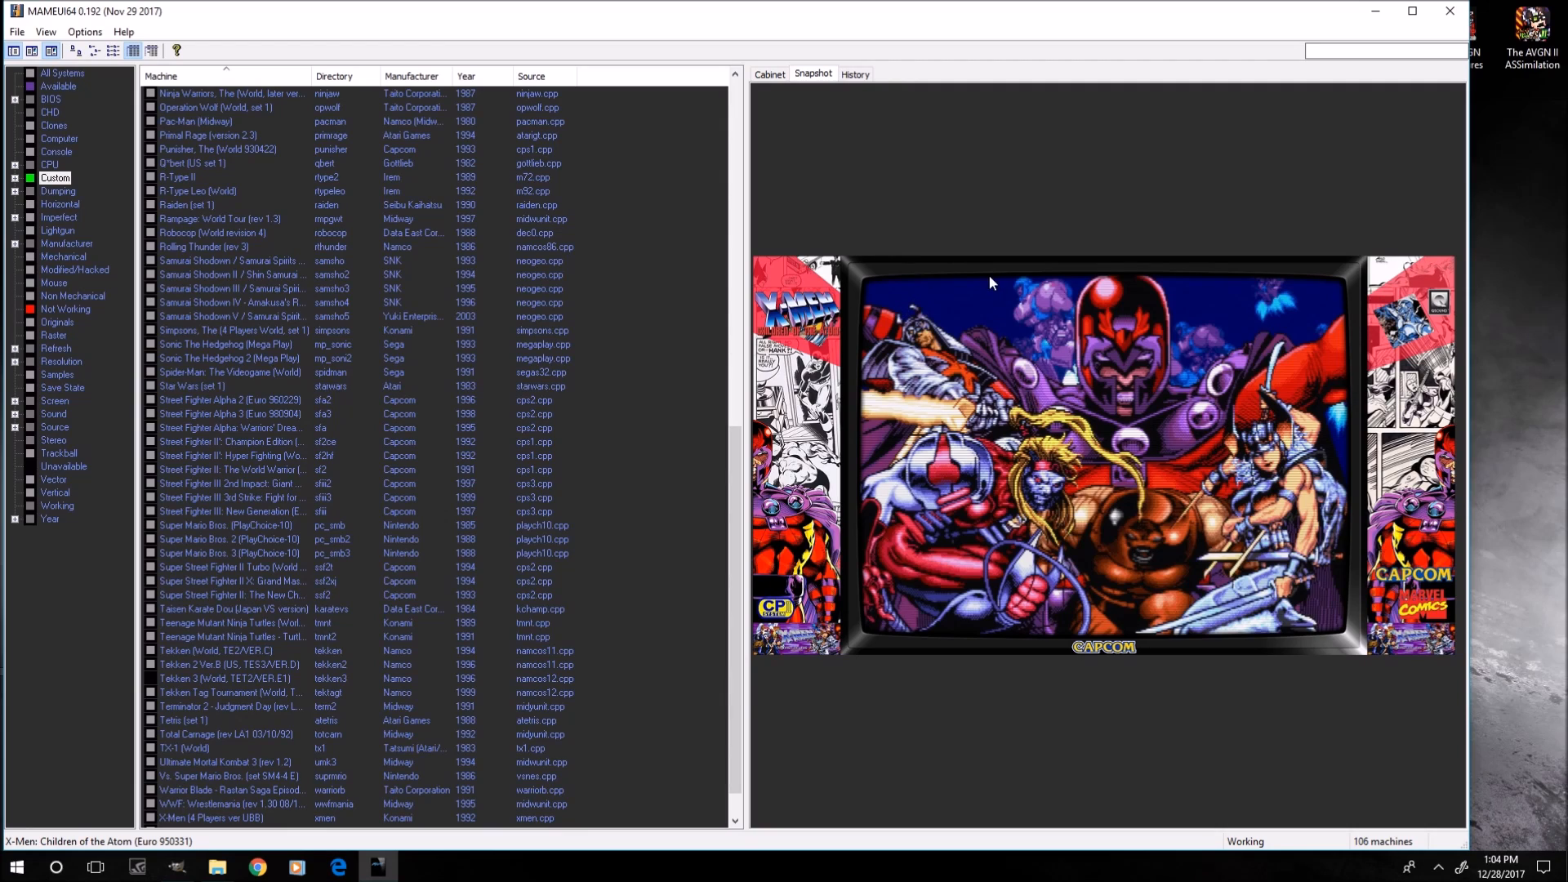
click(199, 624)
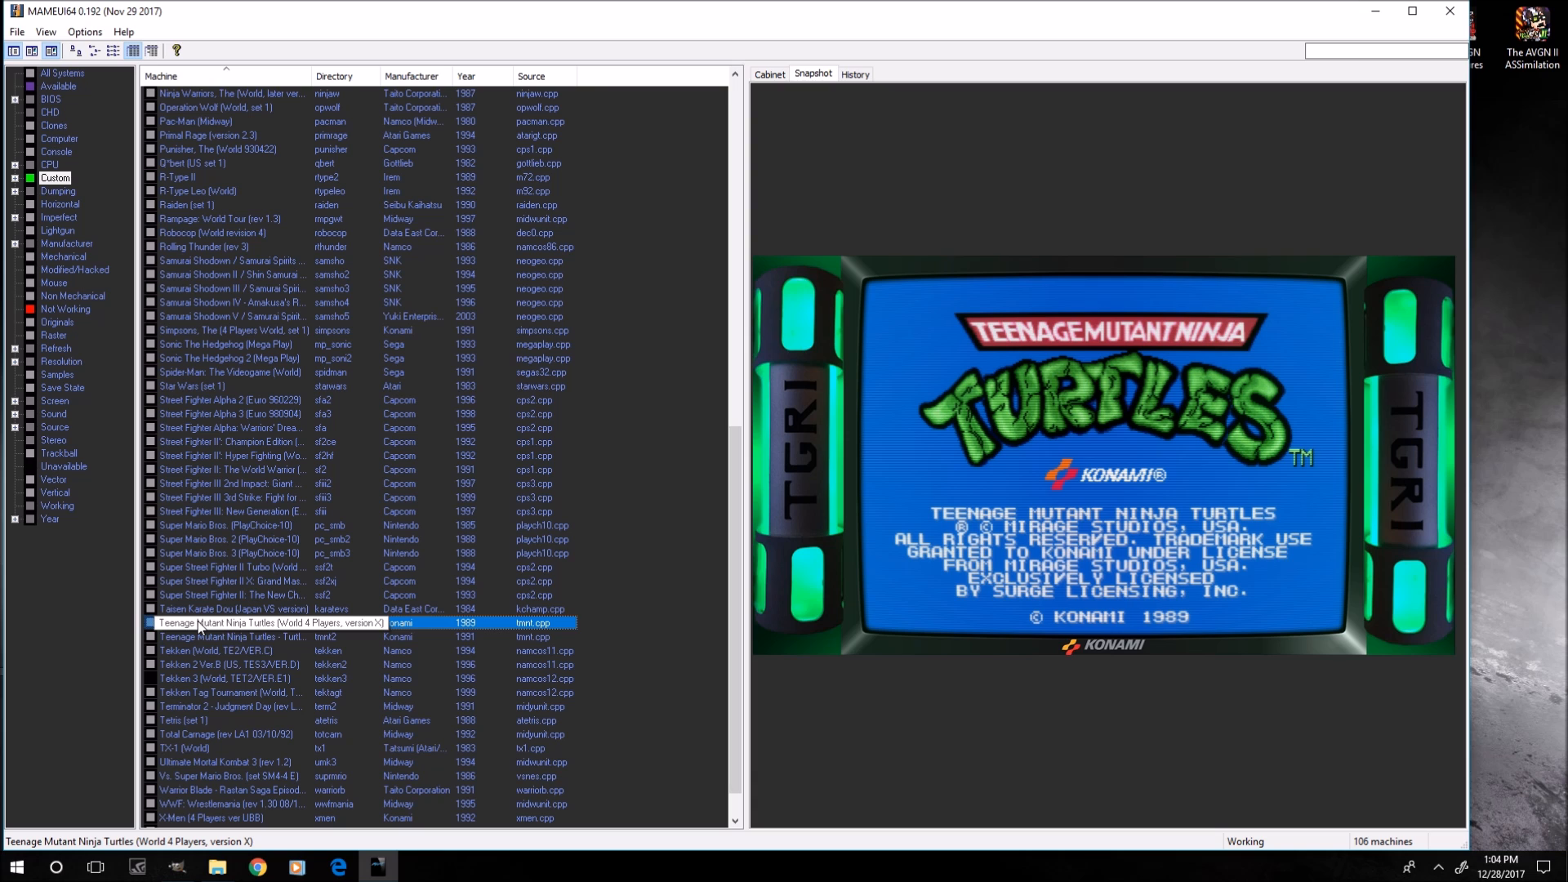
double_click(198, 624)
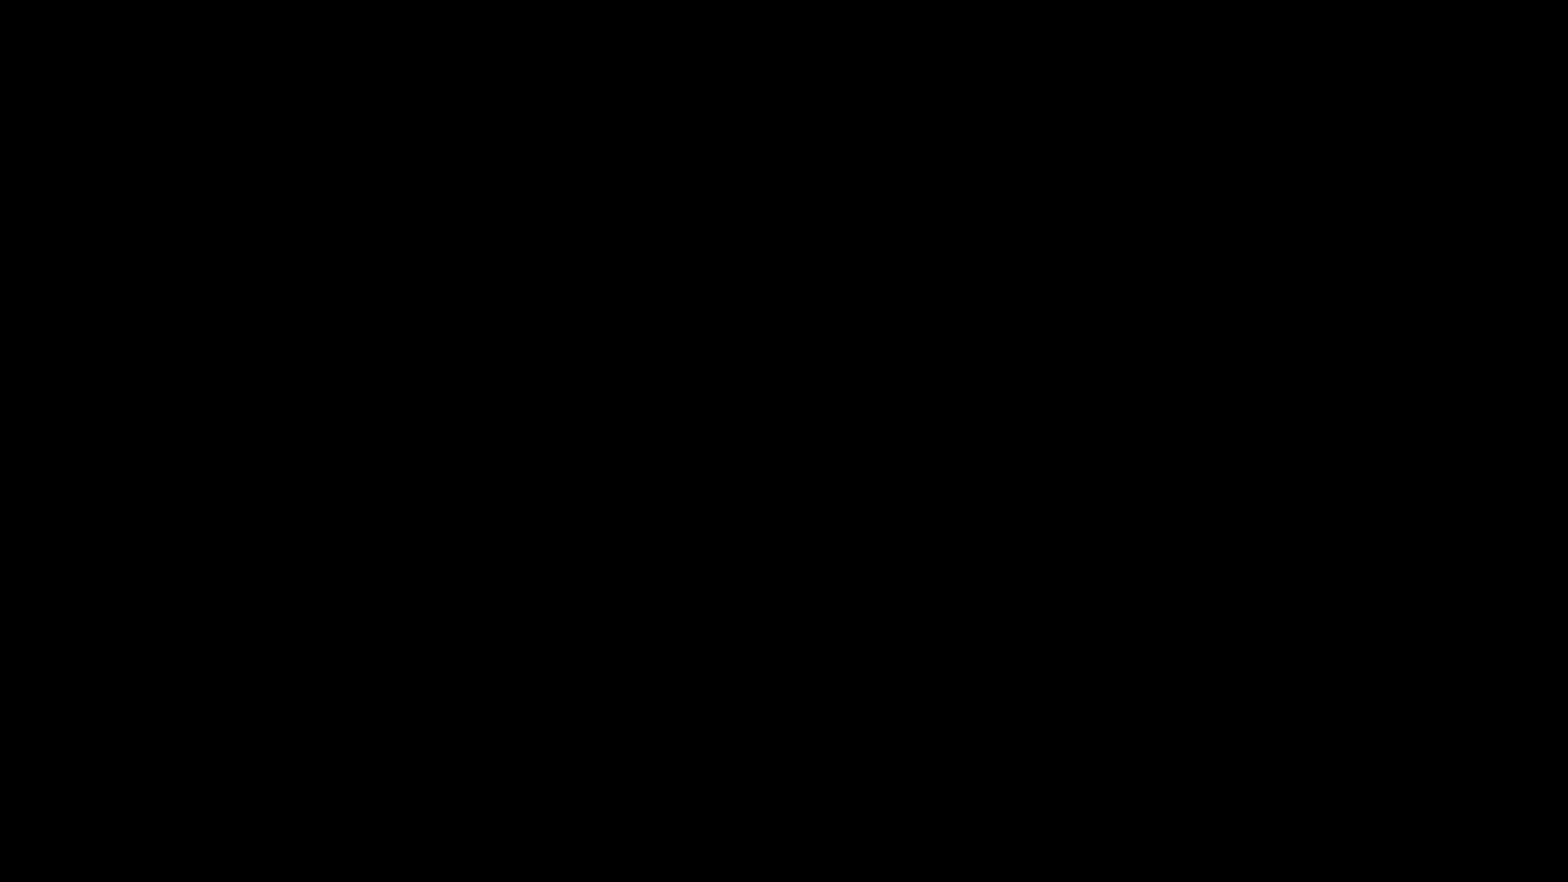
Open the slider controls and adjust the master volume.
key(grave)
key(Left)
key(Left)
key(Left)
key(Left)
key(Left)
key(Left)
key(Left)
key(Left)
key(Left)
key(Left)
key(Left)
key(Left)
key(Left)
key(Left)
key(Left)
key(Left)
key(Left)
key(Left)
key(Left)
key(Left)
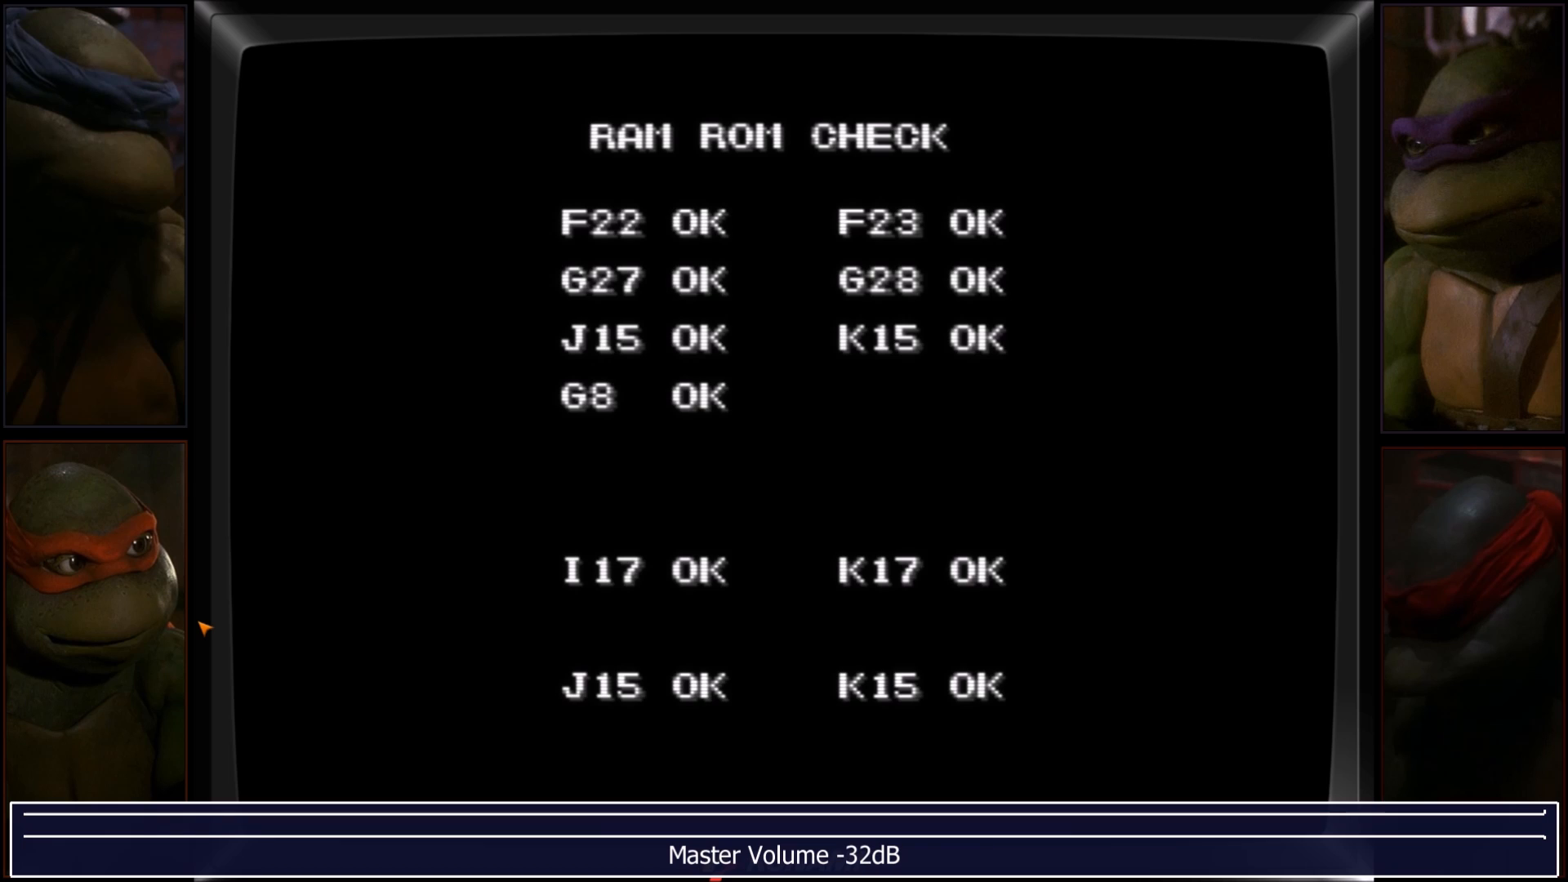
key(Right)
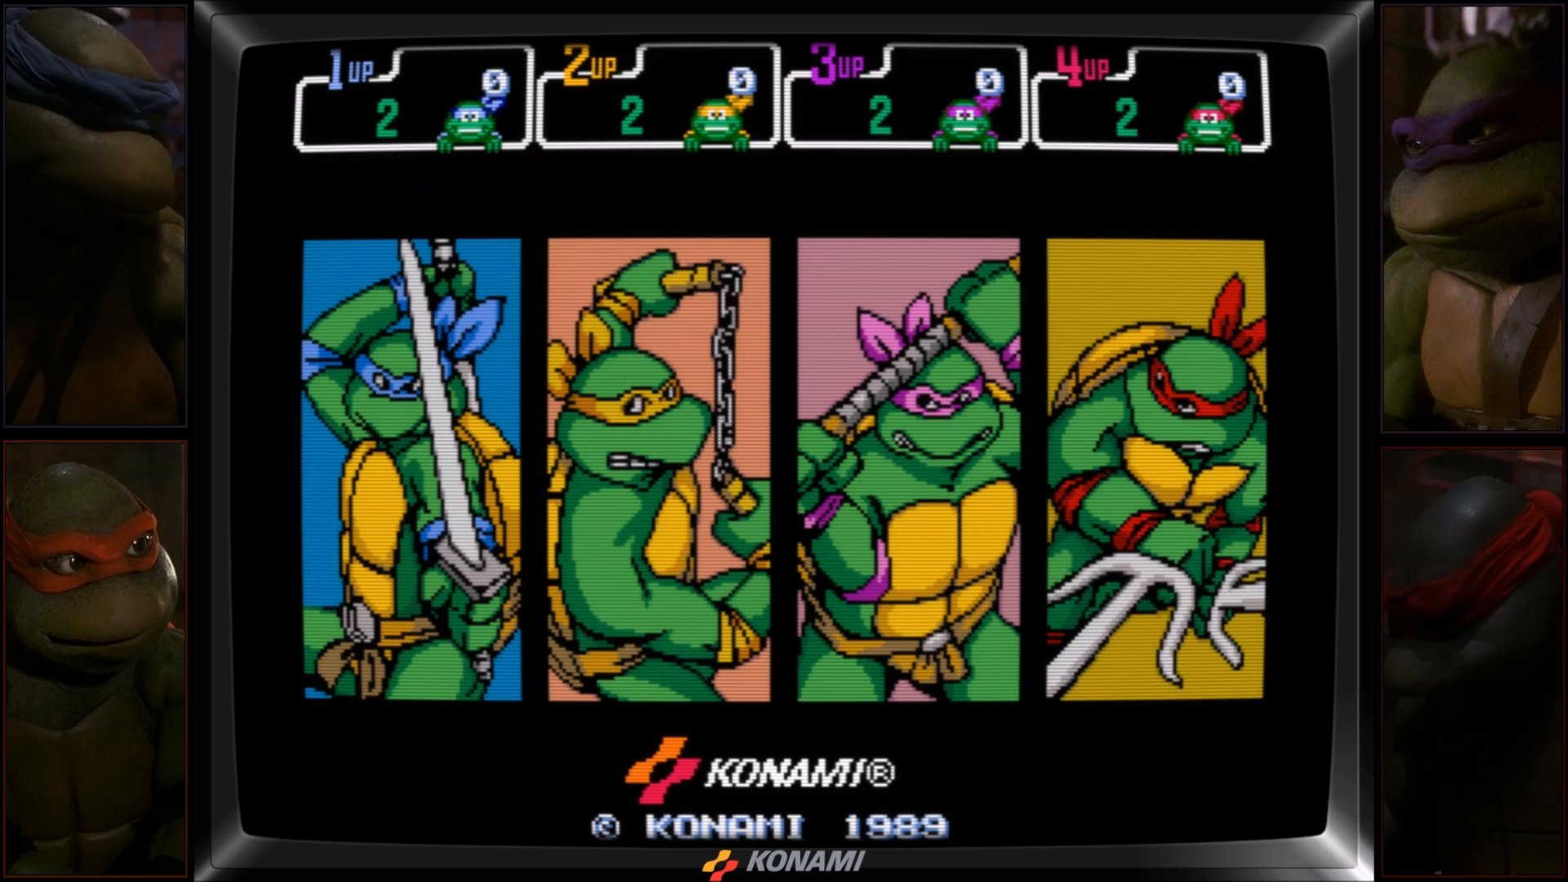
Insert several coins for player 1.
key(5)
key(5)
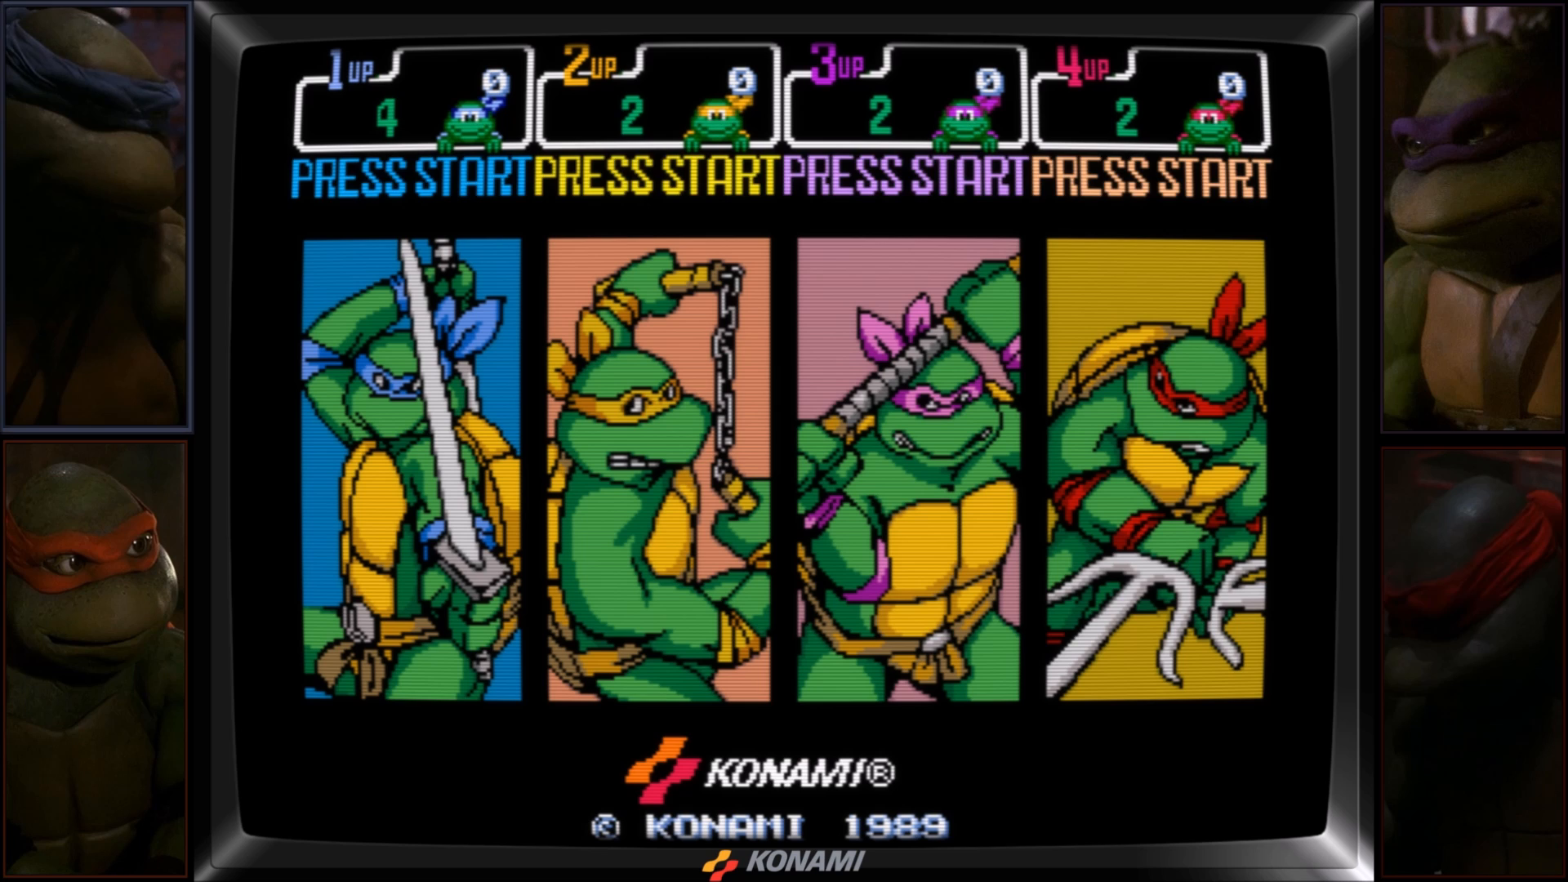
key(5)
key(5)
key(5)
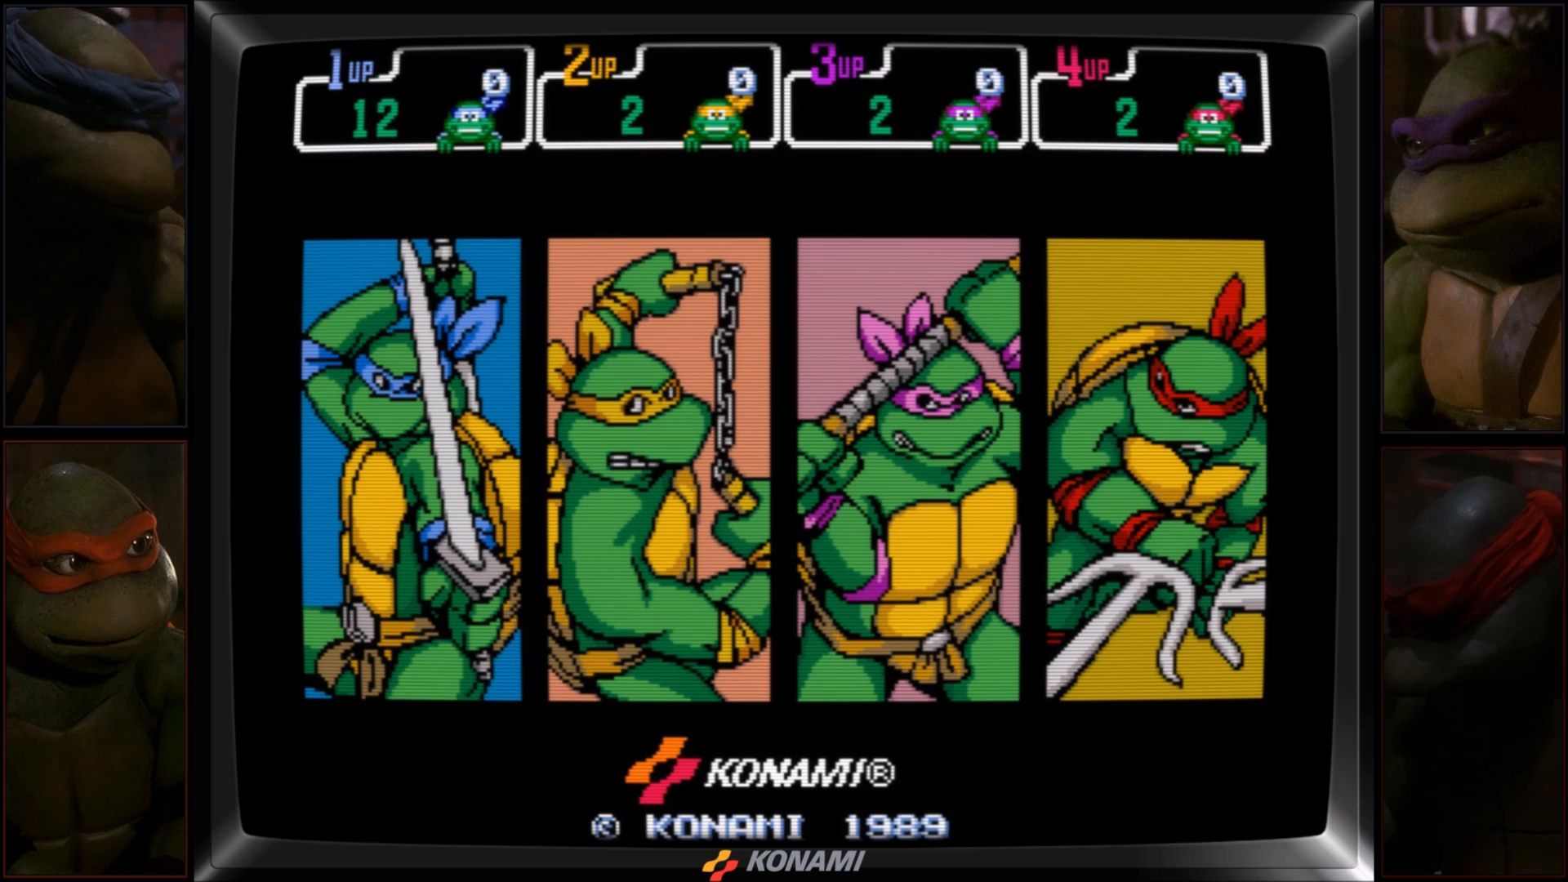
Insert several coins for player 2.
key(6)
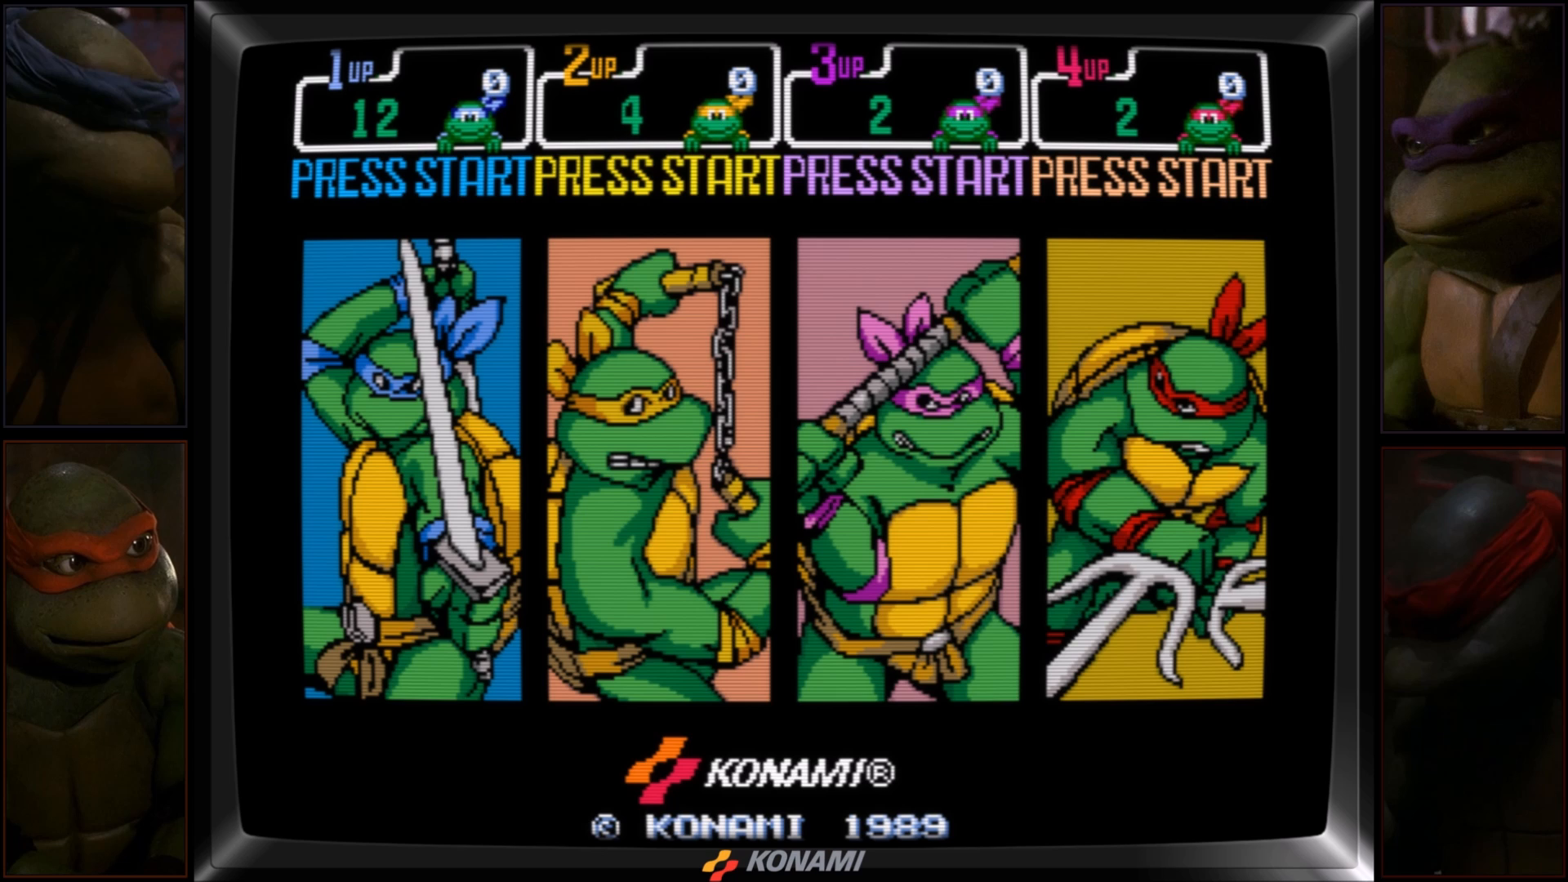
key(6)
key(6)
key(6)
key(6)
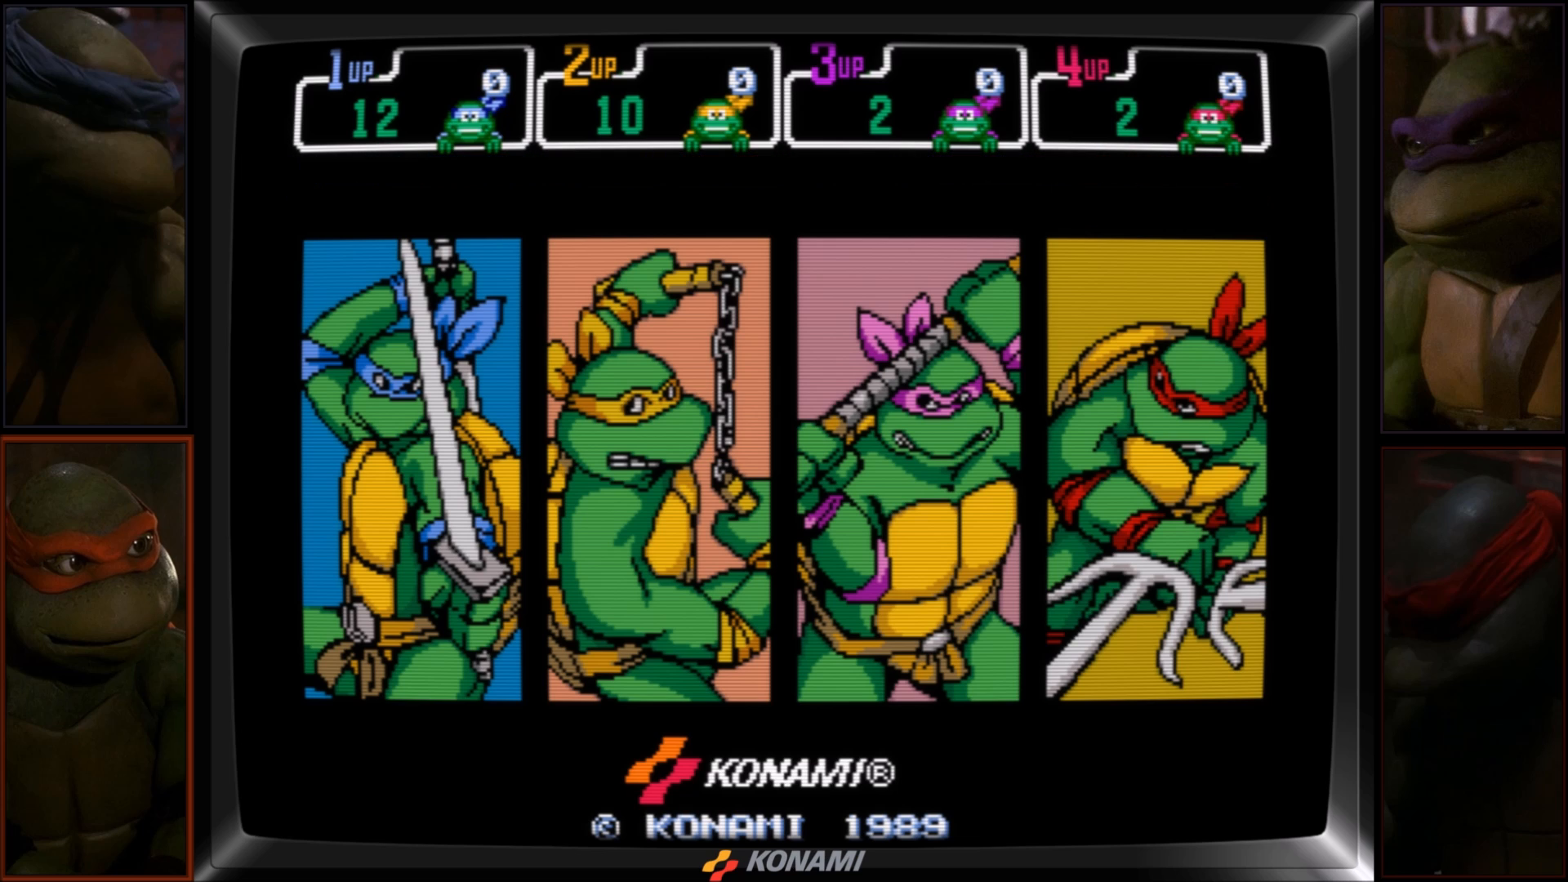
key(6)
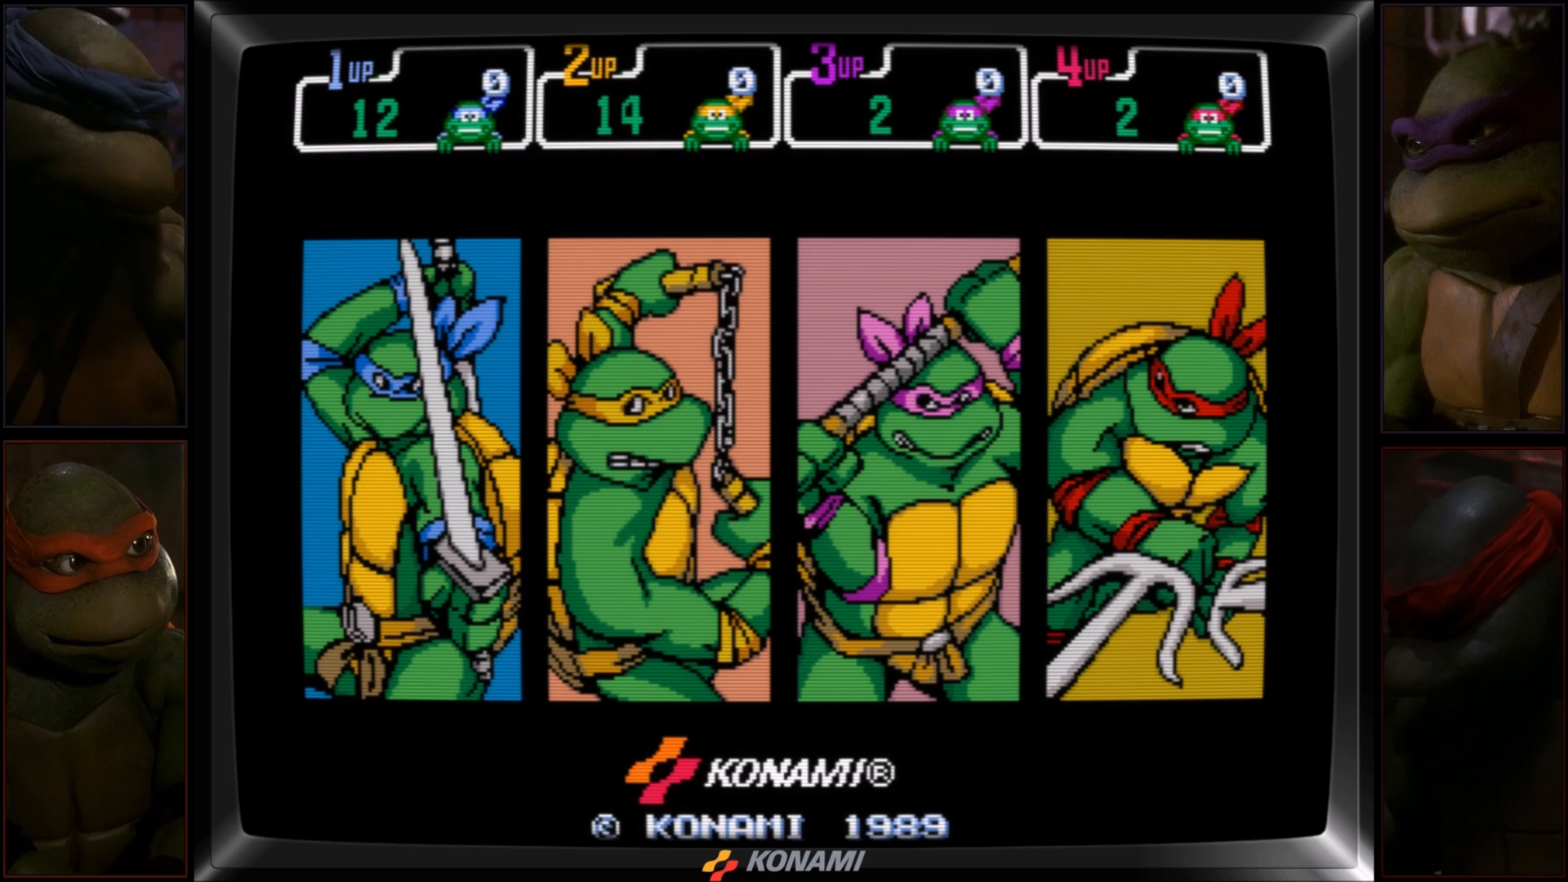
Insert coins for players 3 and 4.
key(7)
key(7)
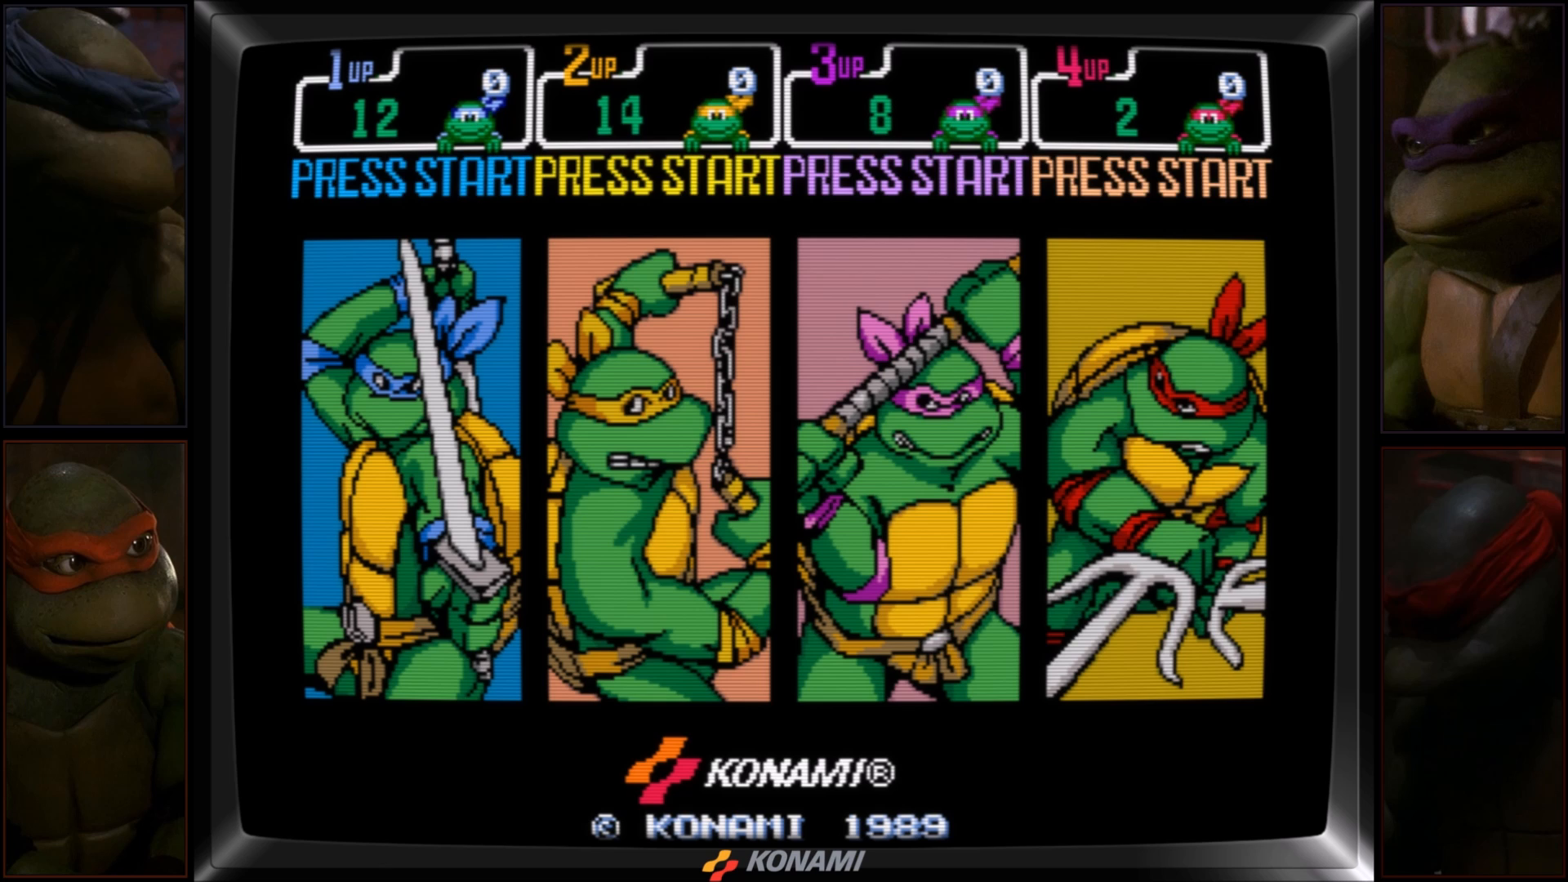
key(8)
key(8)
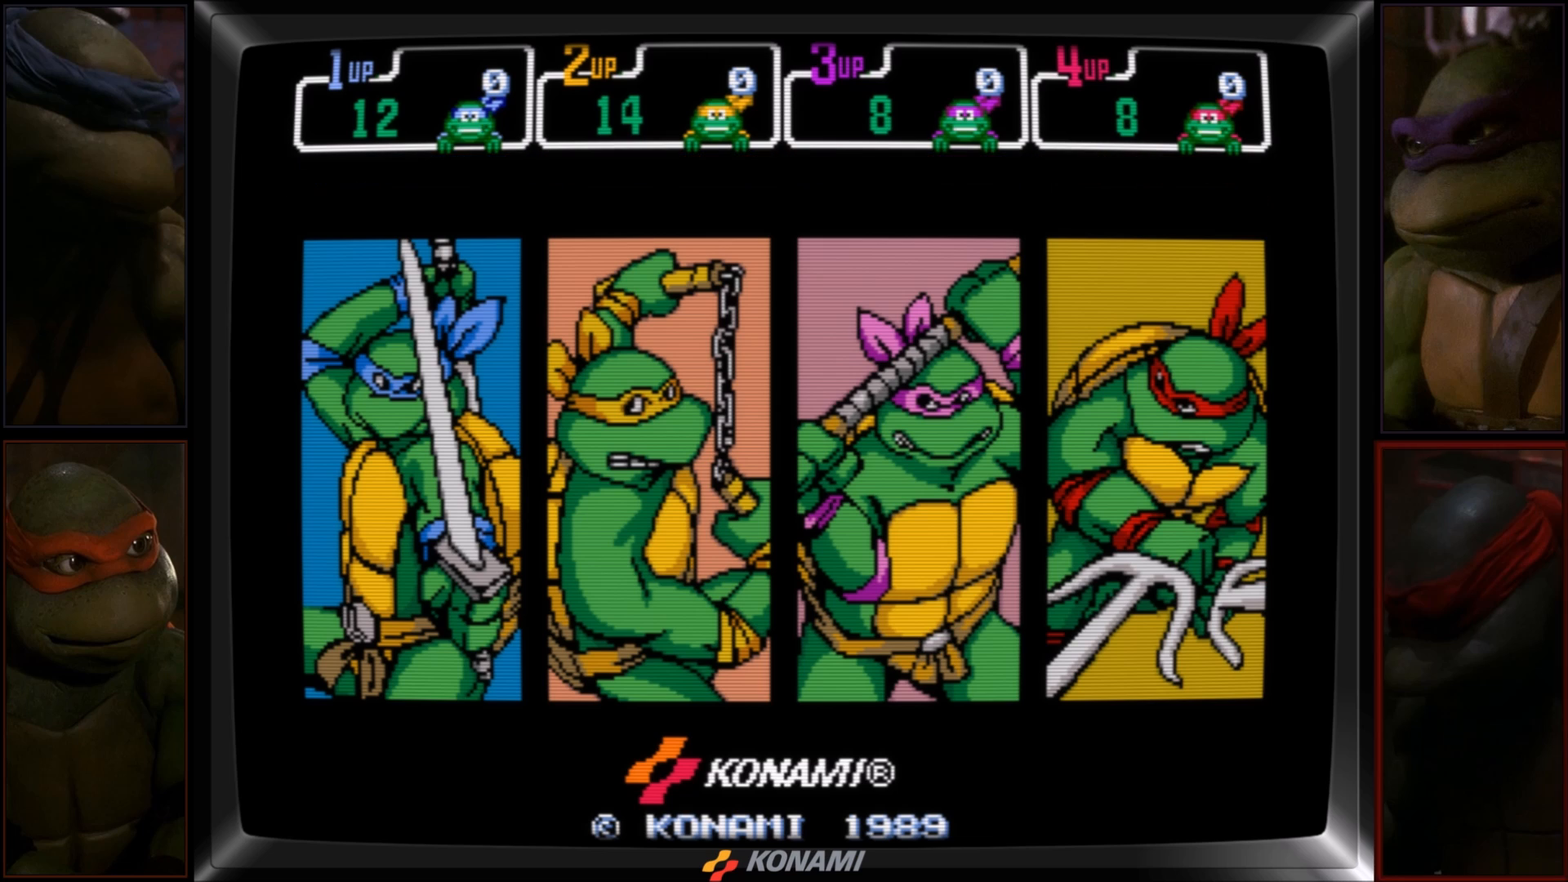
key(8)
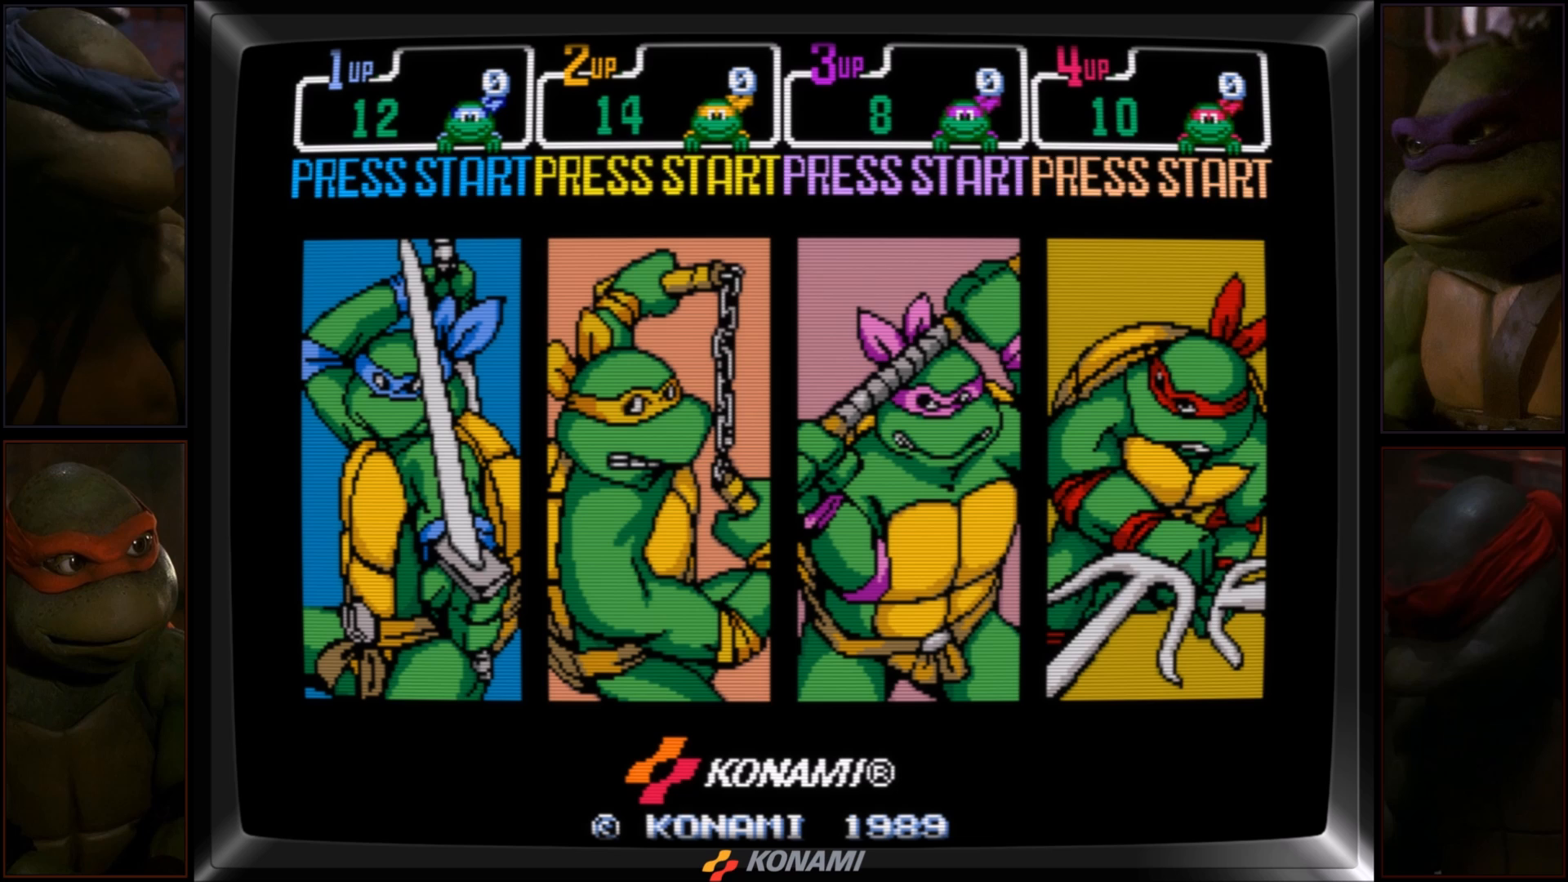
Open the in-game menu's Video Options and switch the artwork view to Full Glass.
key(Tab)
key(Down)
key(Down)
key(Down)
key(Down)
key(Down)
key(Down)
key(Down)
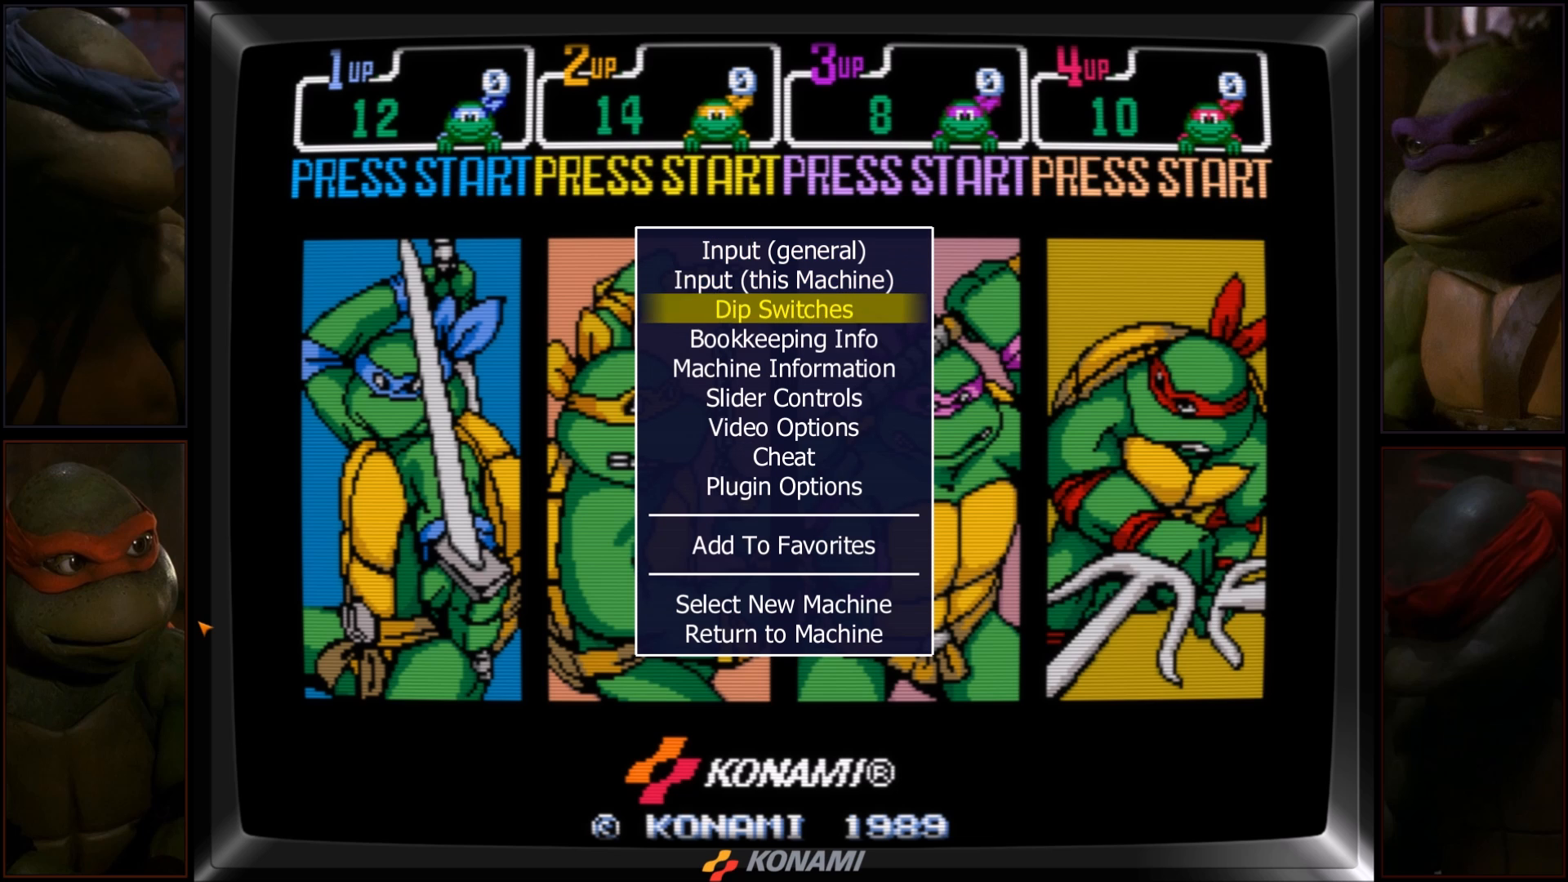
key(Up)
key(Return)
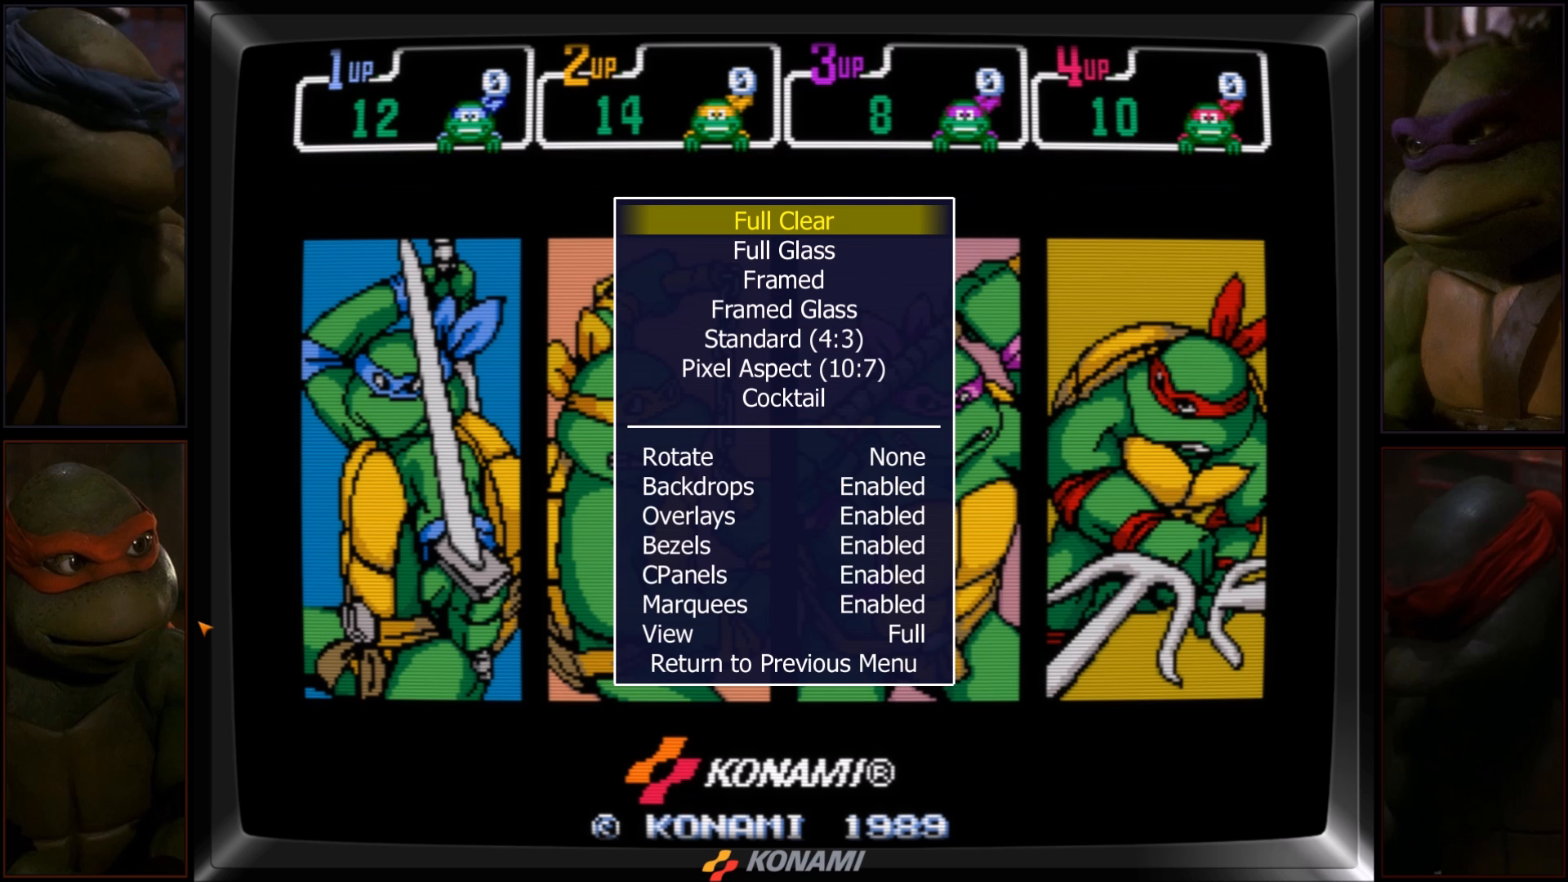
key(Down)
key(Down)
key(Down)
key(Up)
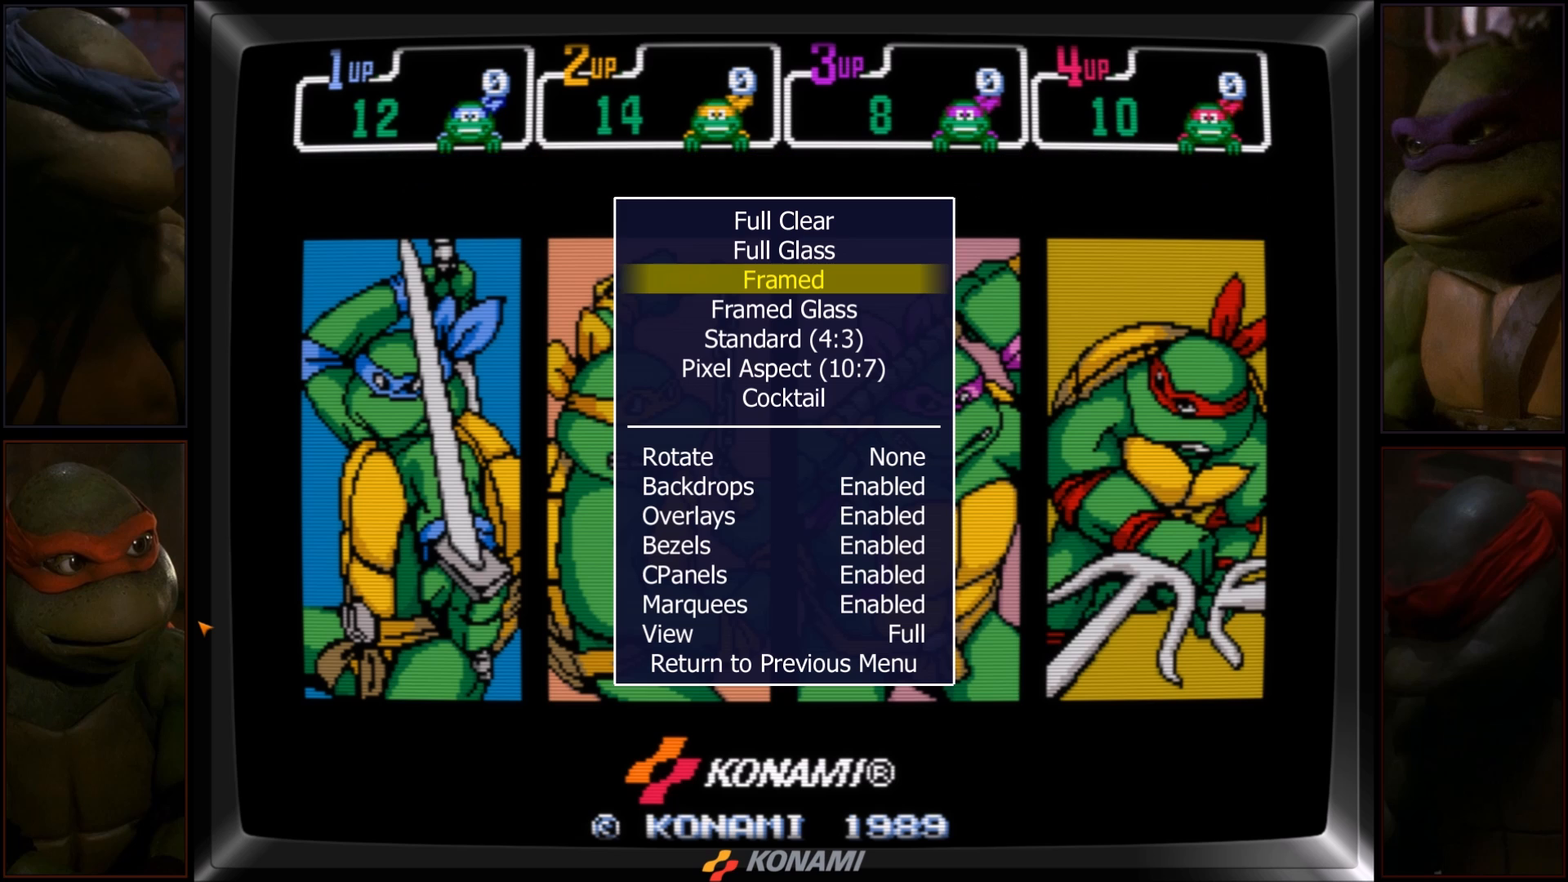
key(Up)
key(Return)
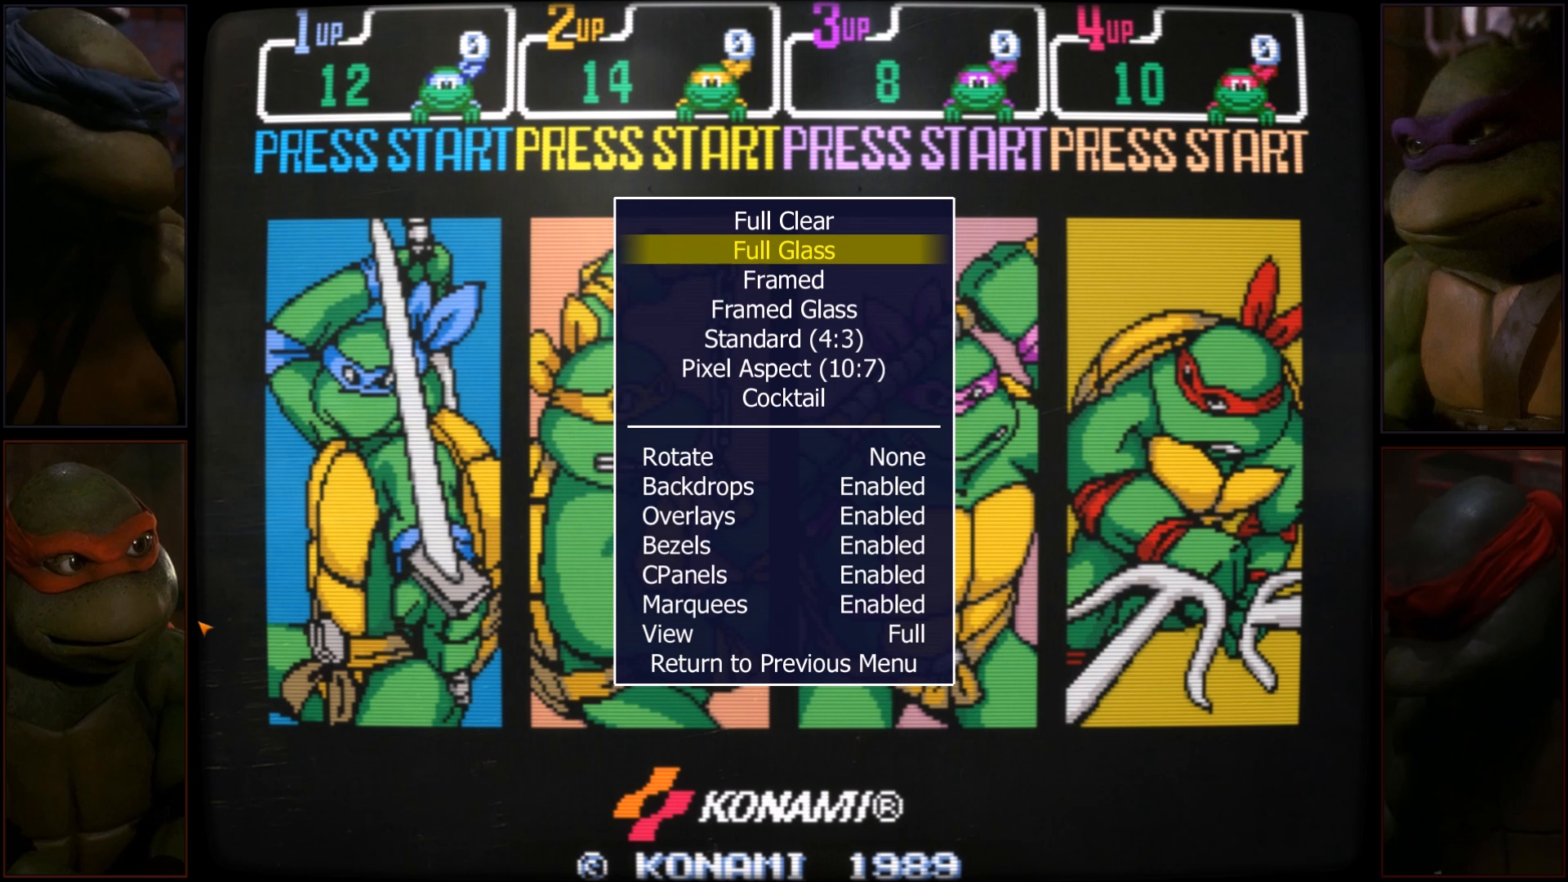
Close the in-game menu and insert another coin for each of the four players.
key(Tab)
key(6)
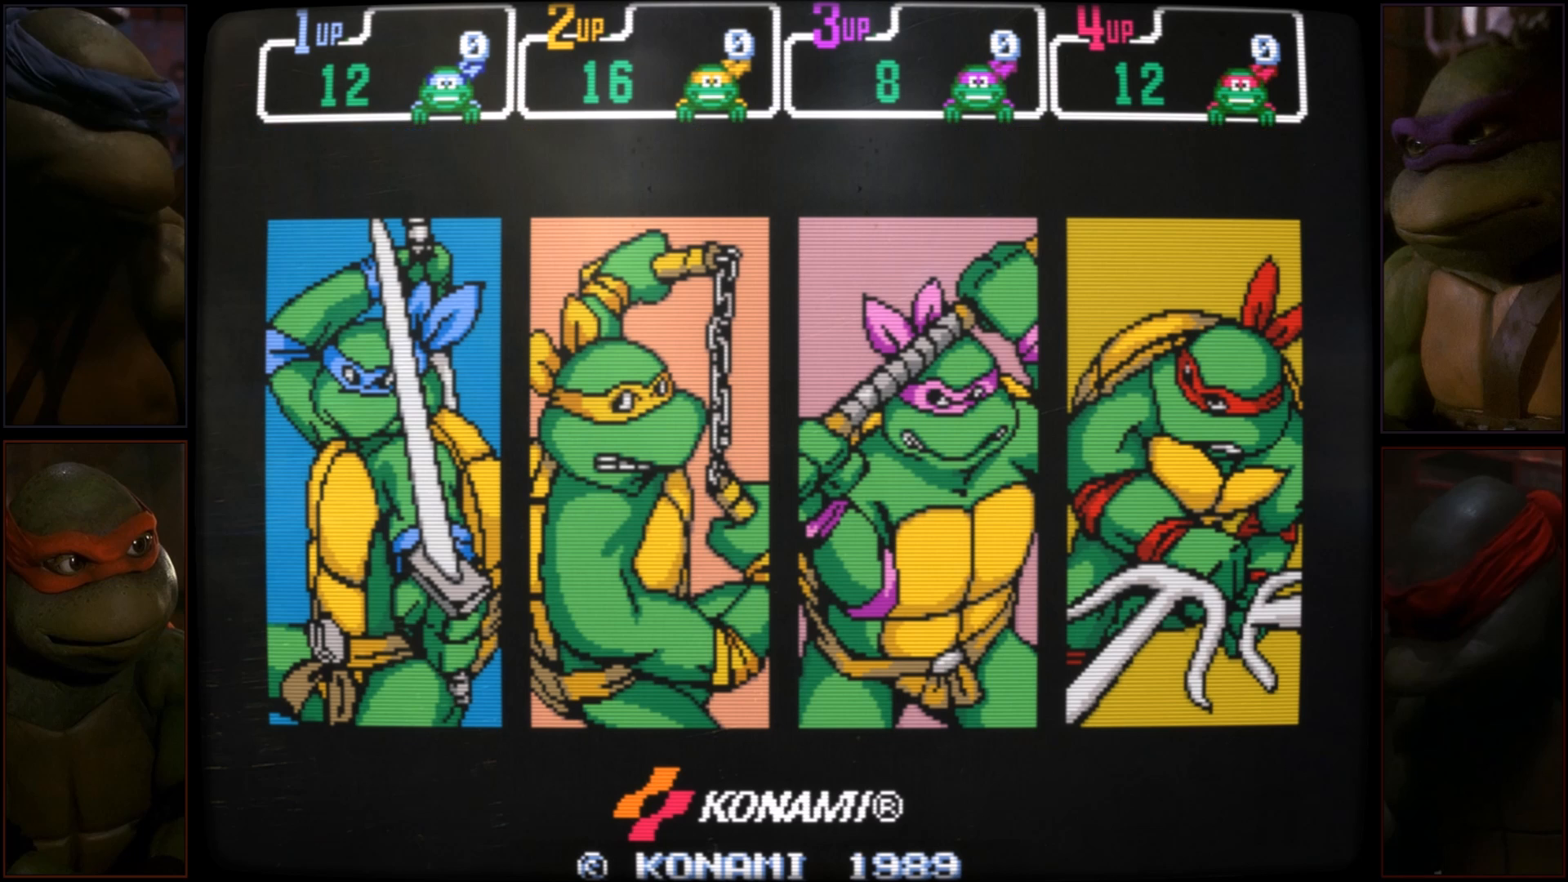
key(7)
key(5)
key(8)
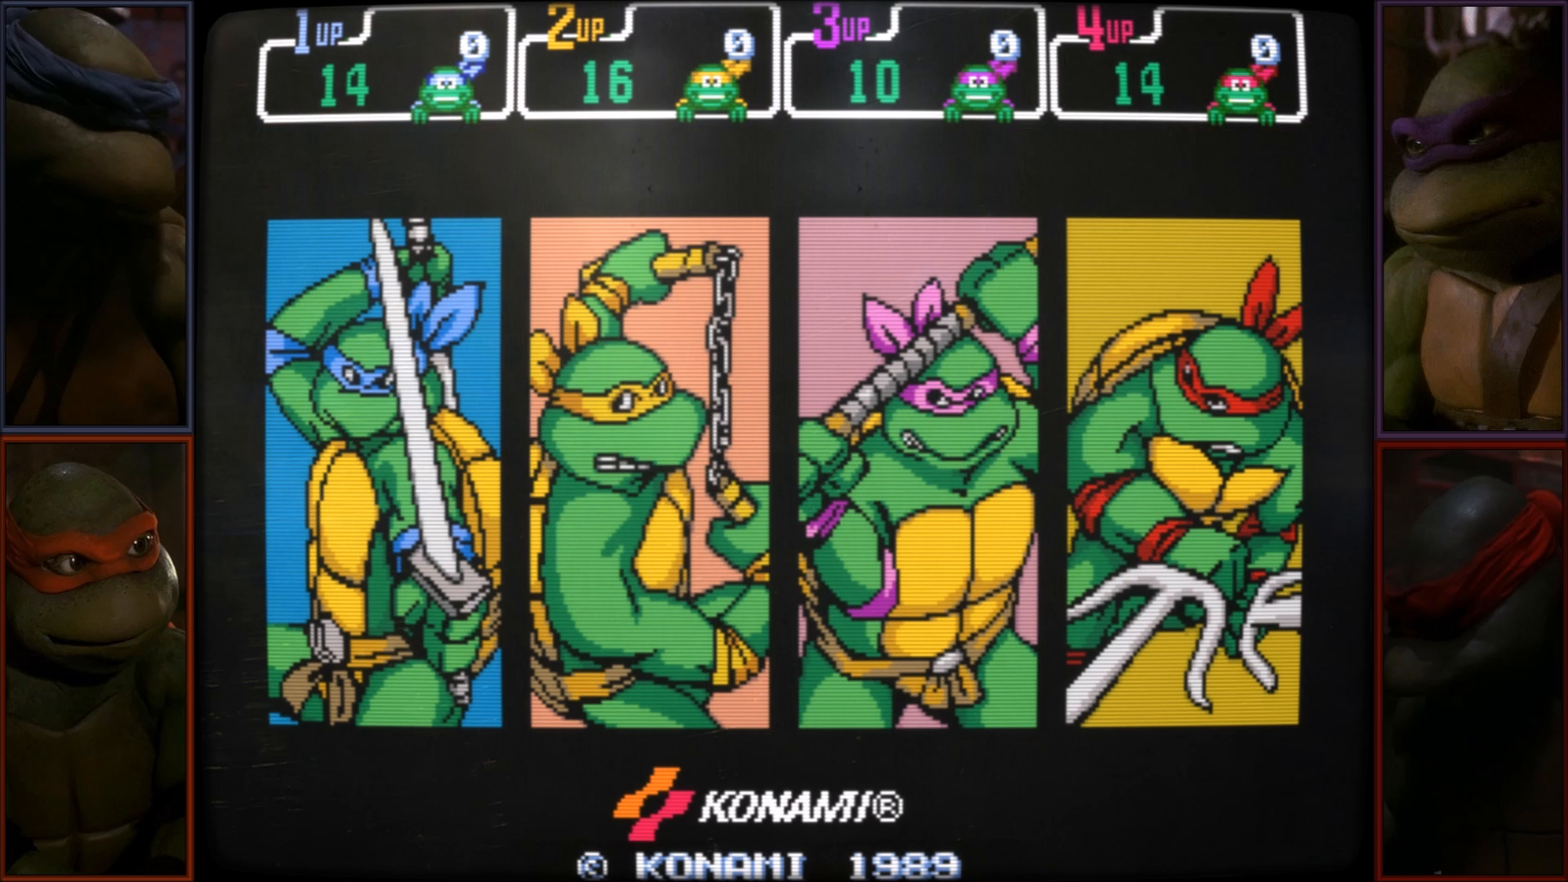
key(5)
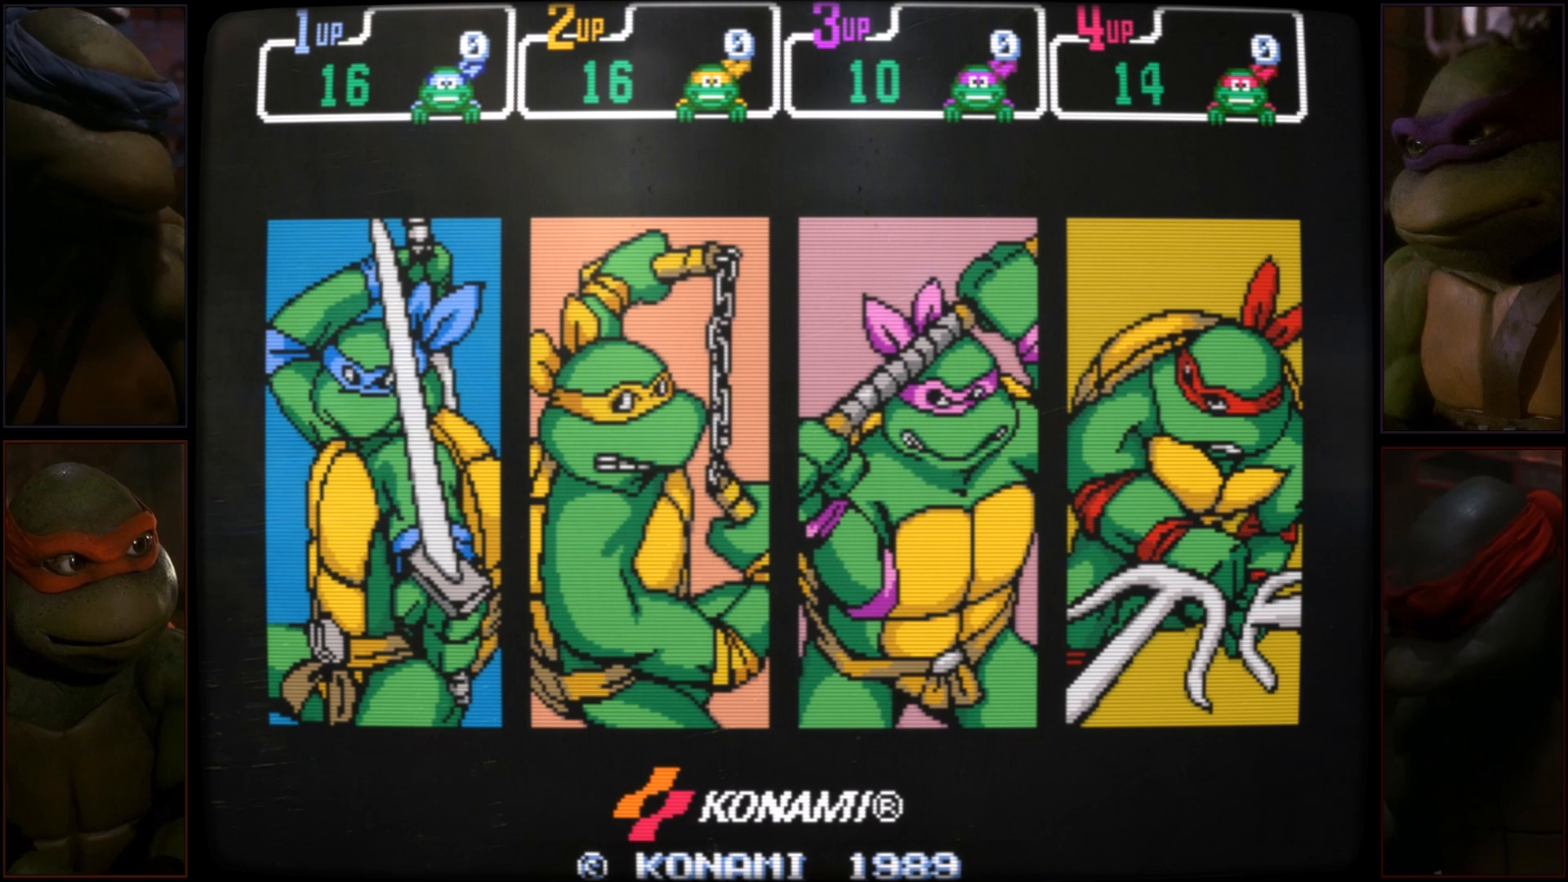
Exit the game and close the MAMEUI64 window.
key(Escape)
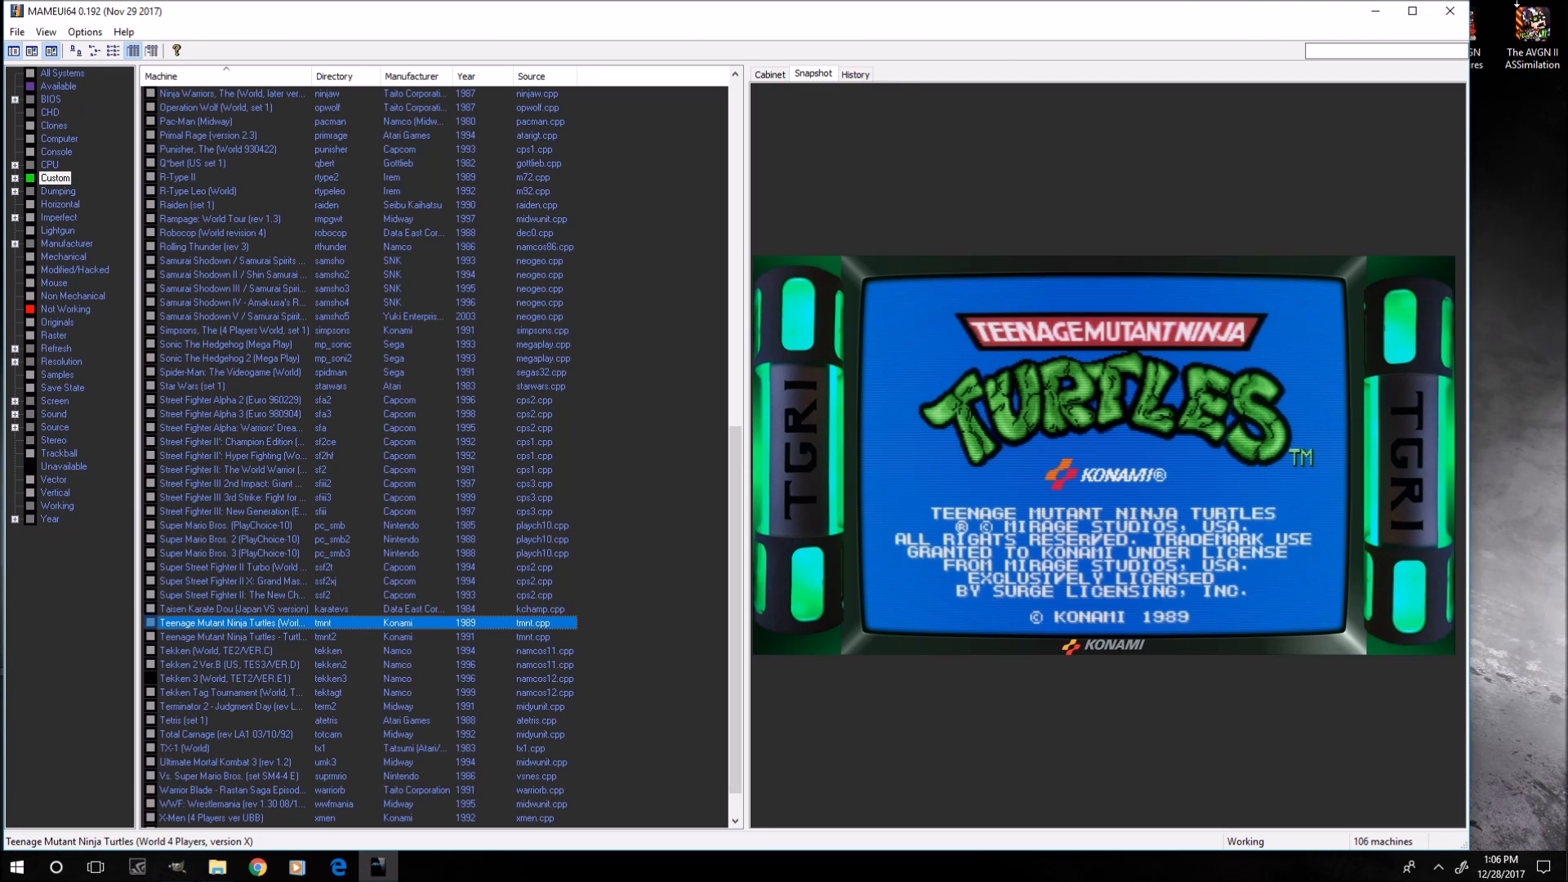
click(1448, 11)
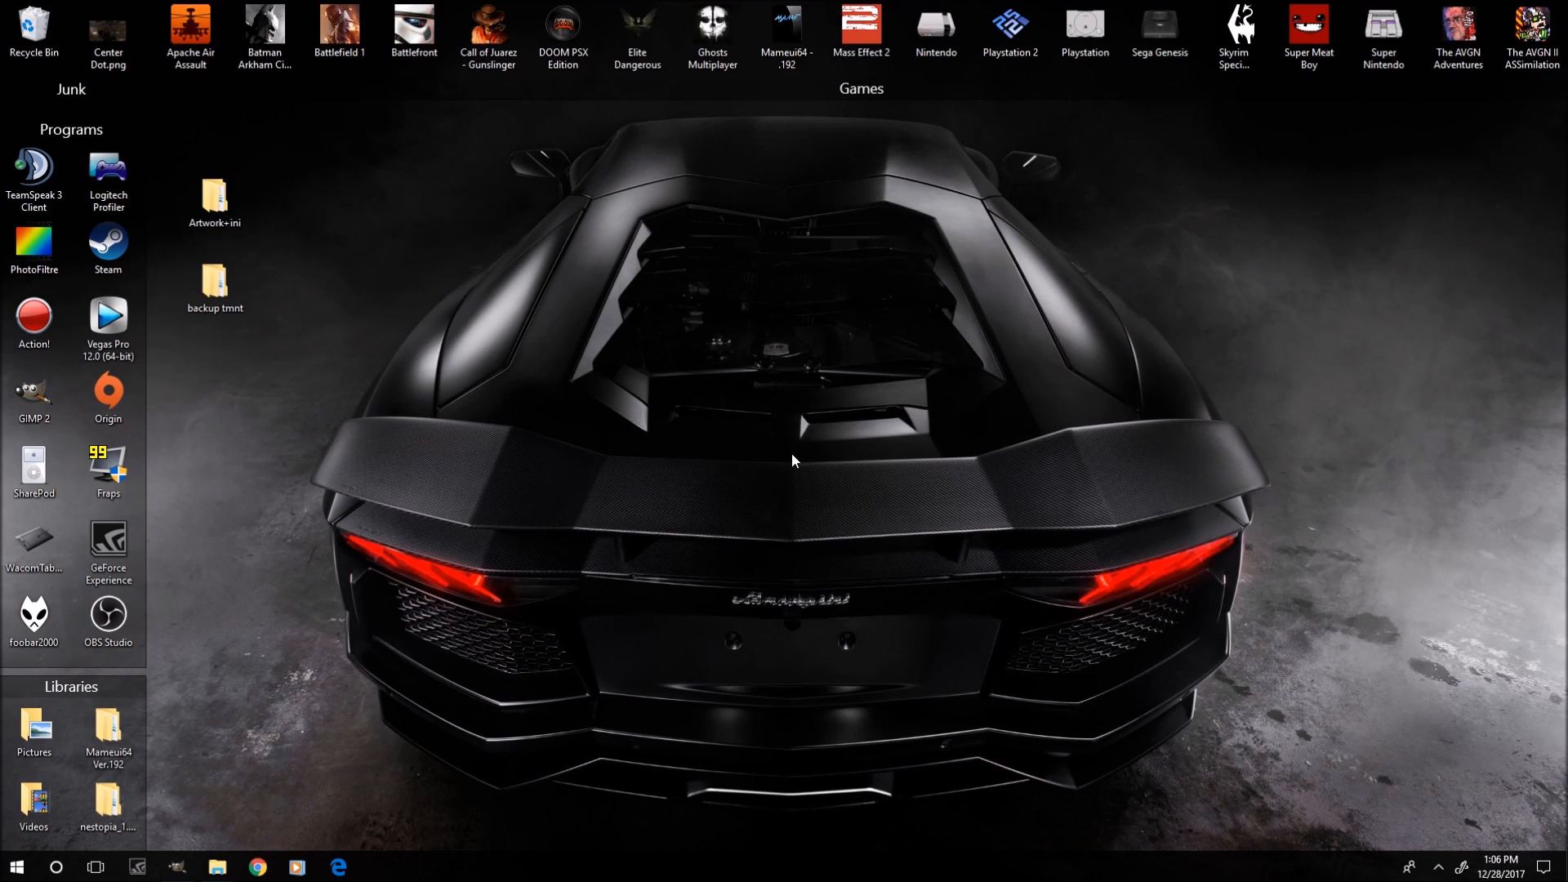
Open the Mameui64 folder in File Explorer, go into Artwork, and open the tmnt subfolder.
click(218, 867)
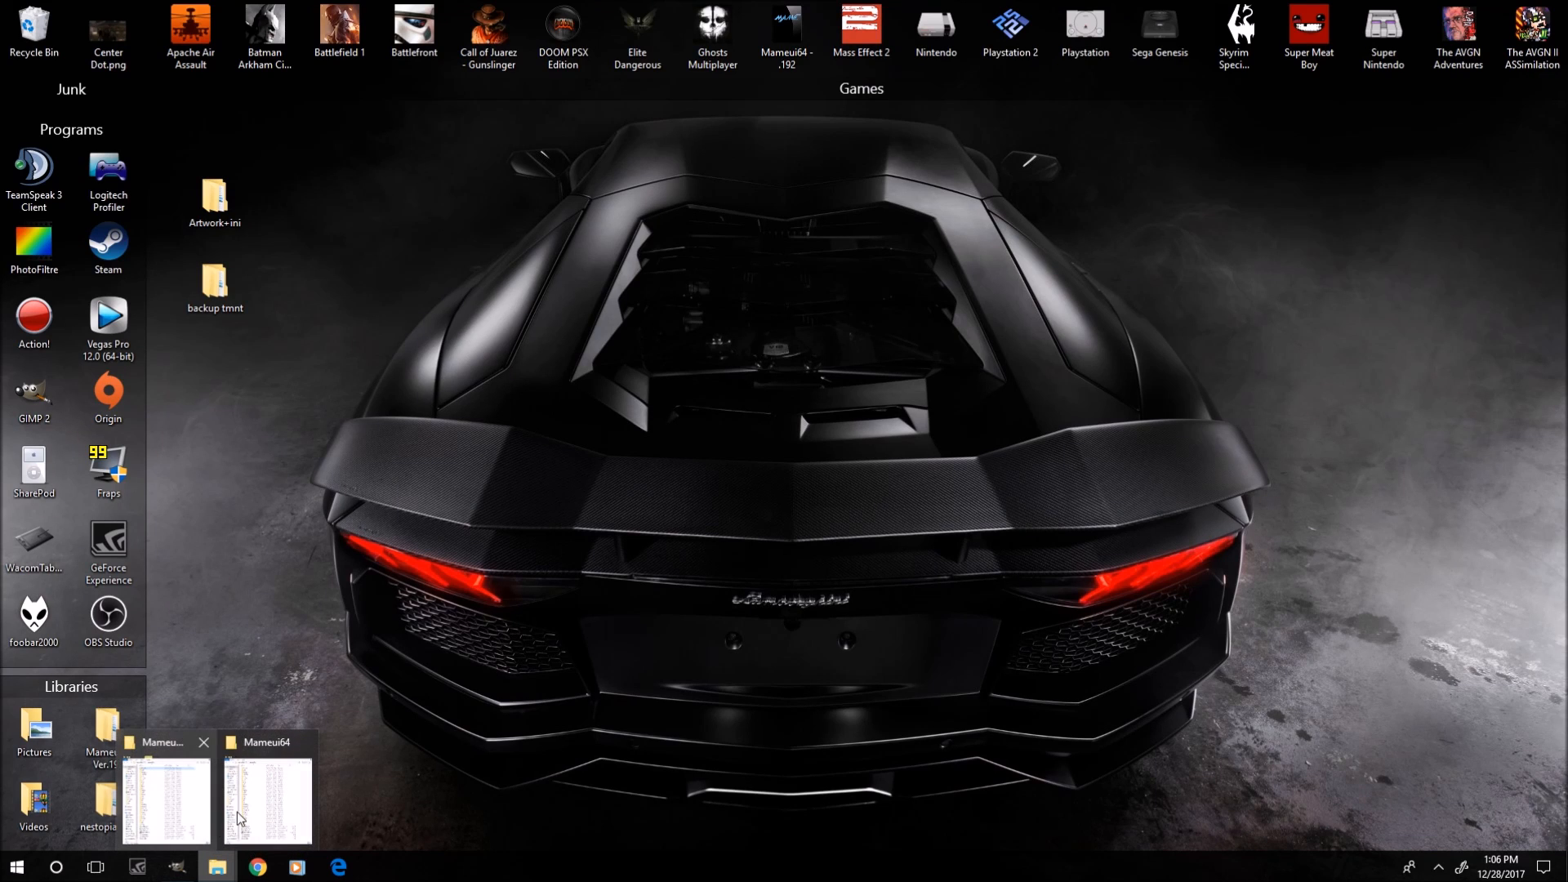
click(192, 825)
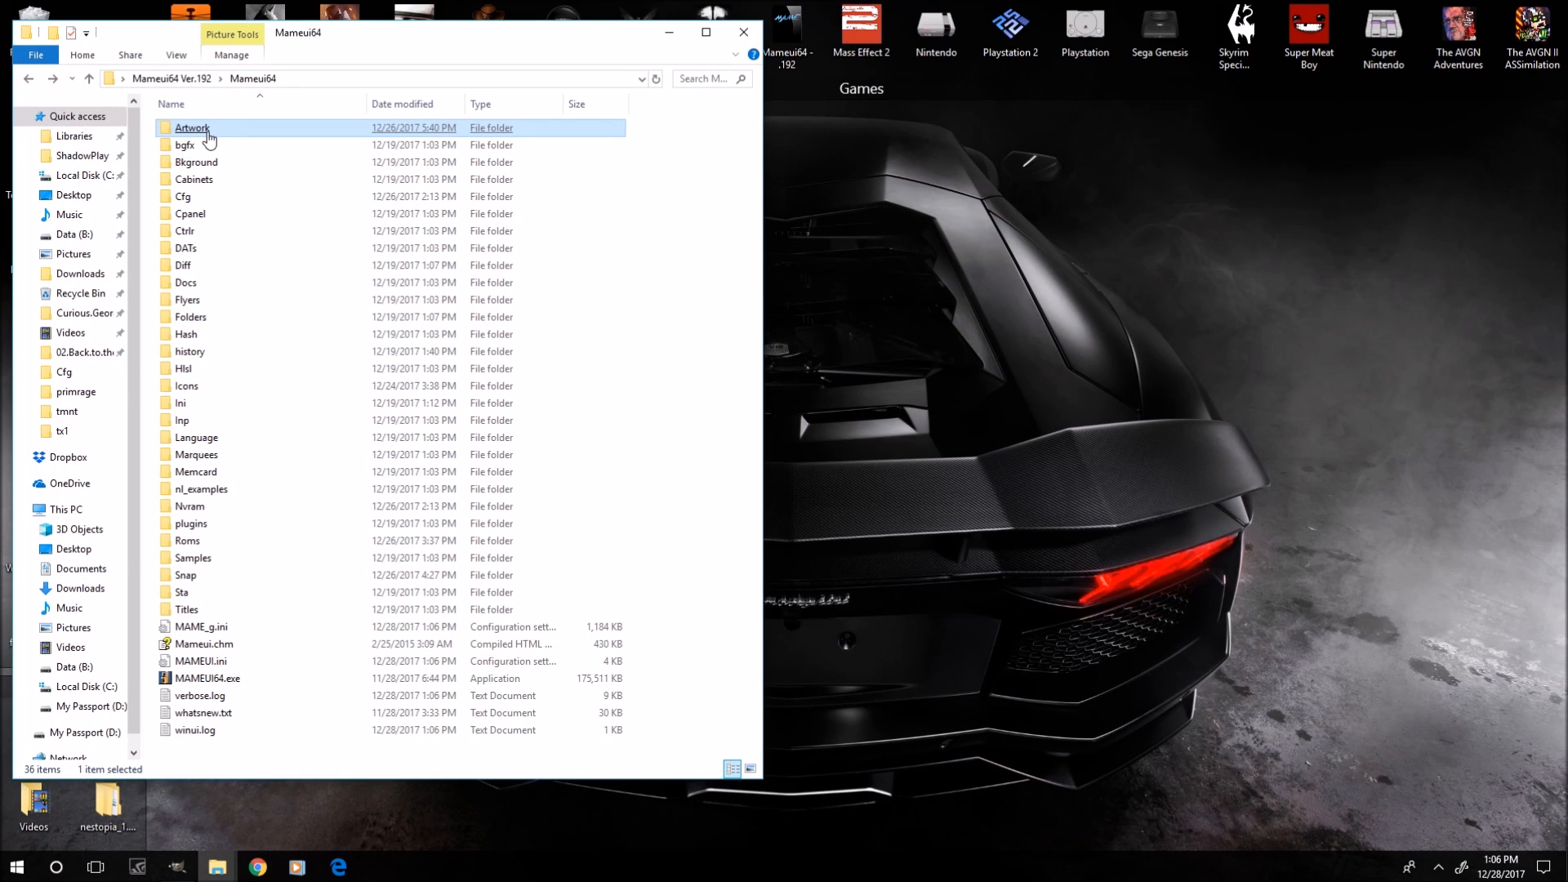
double_click(192, 128)
scroll(490, 564, down, 15)
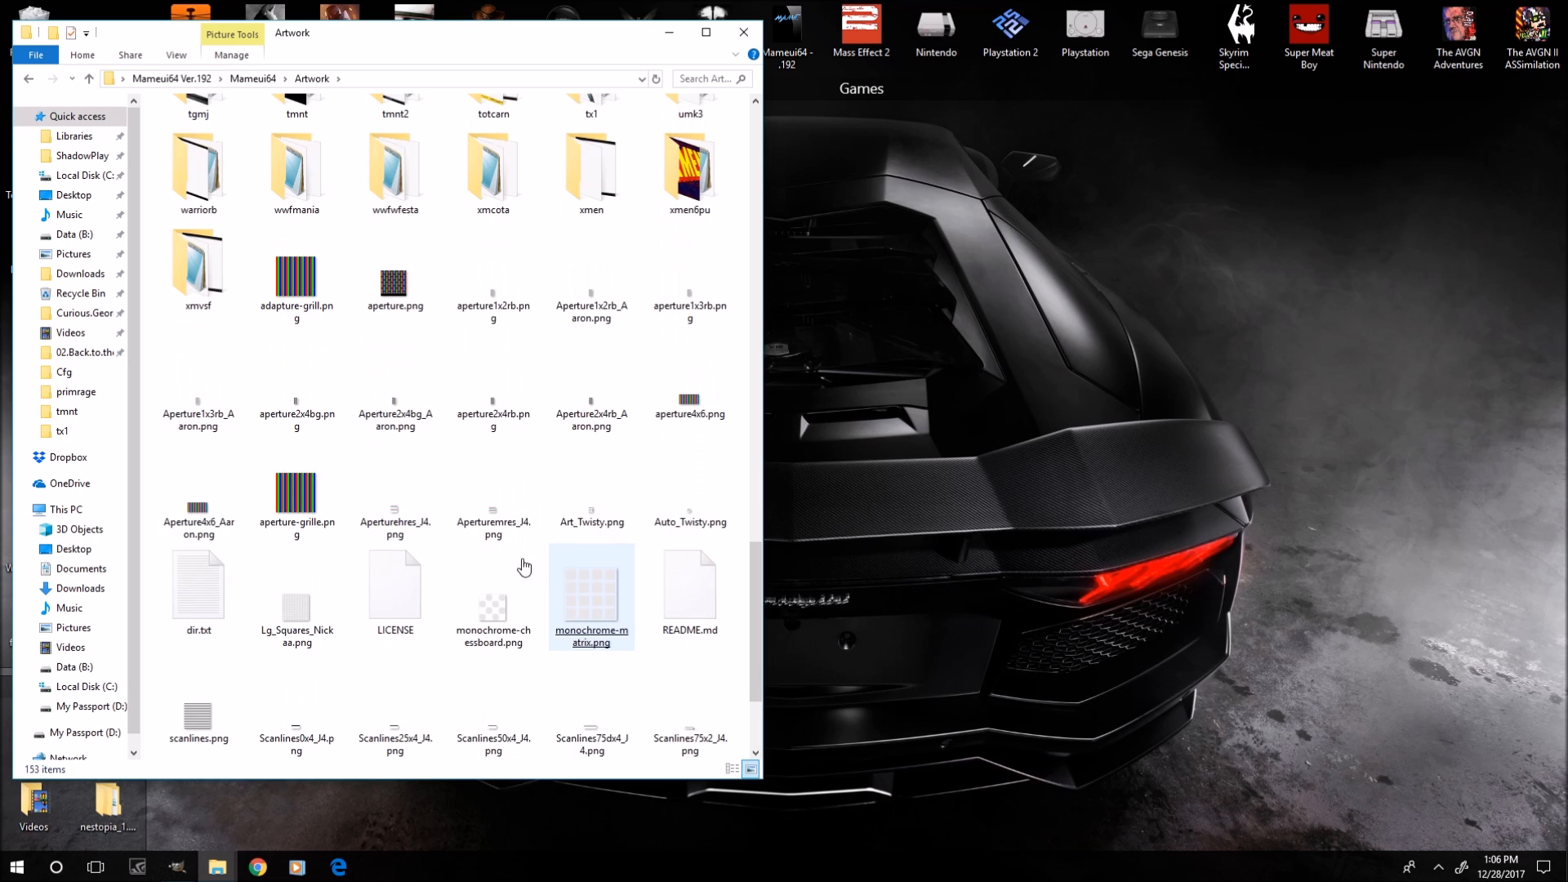
scroll(524, 567, up, 3)
scroll(507, 702, up, 1)
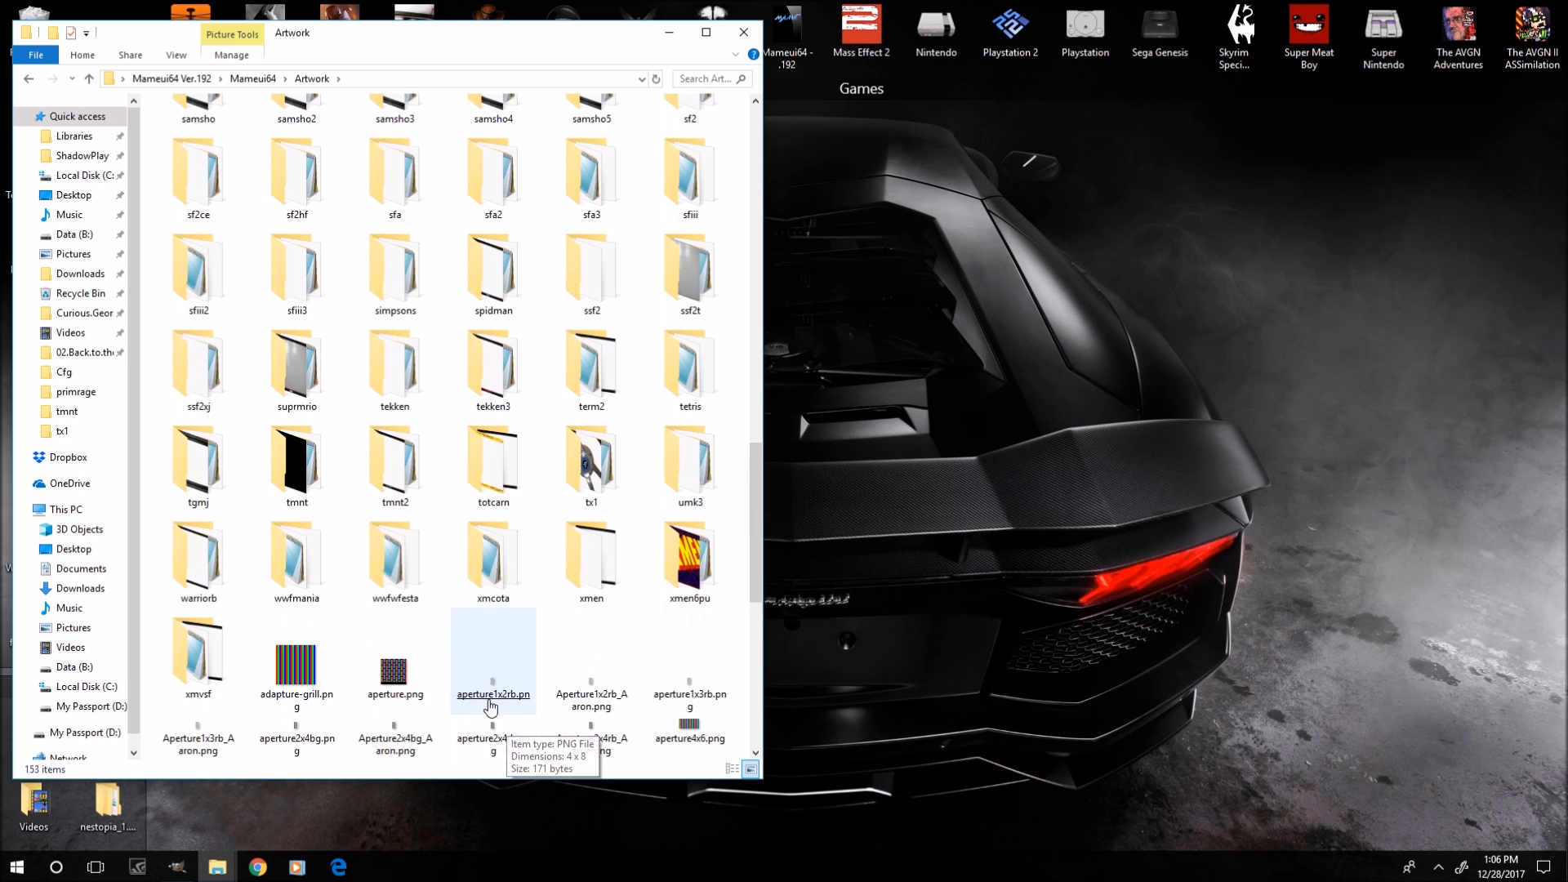
double_click(297, 461)
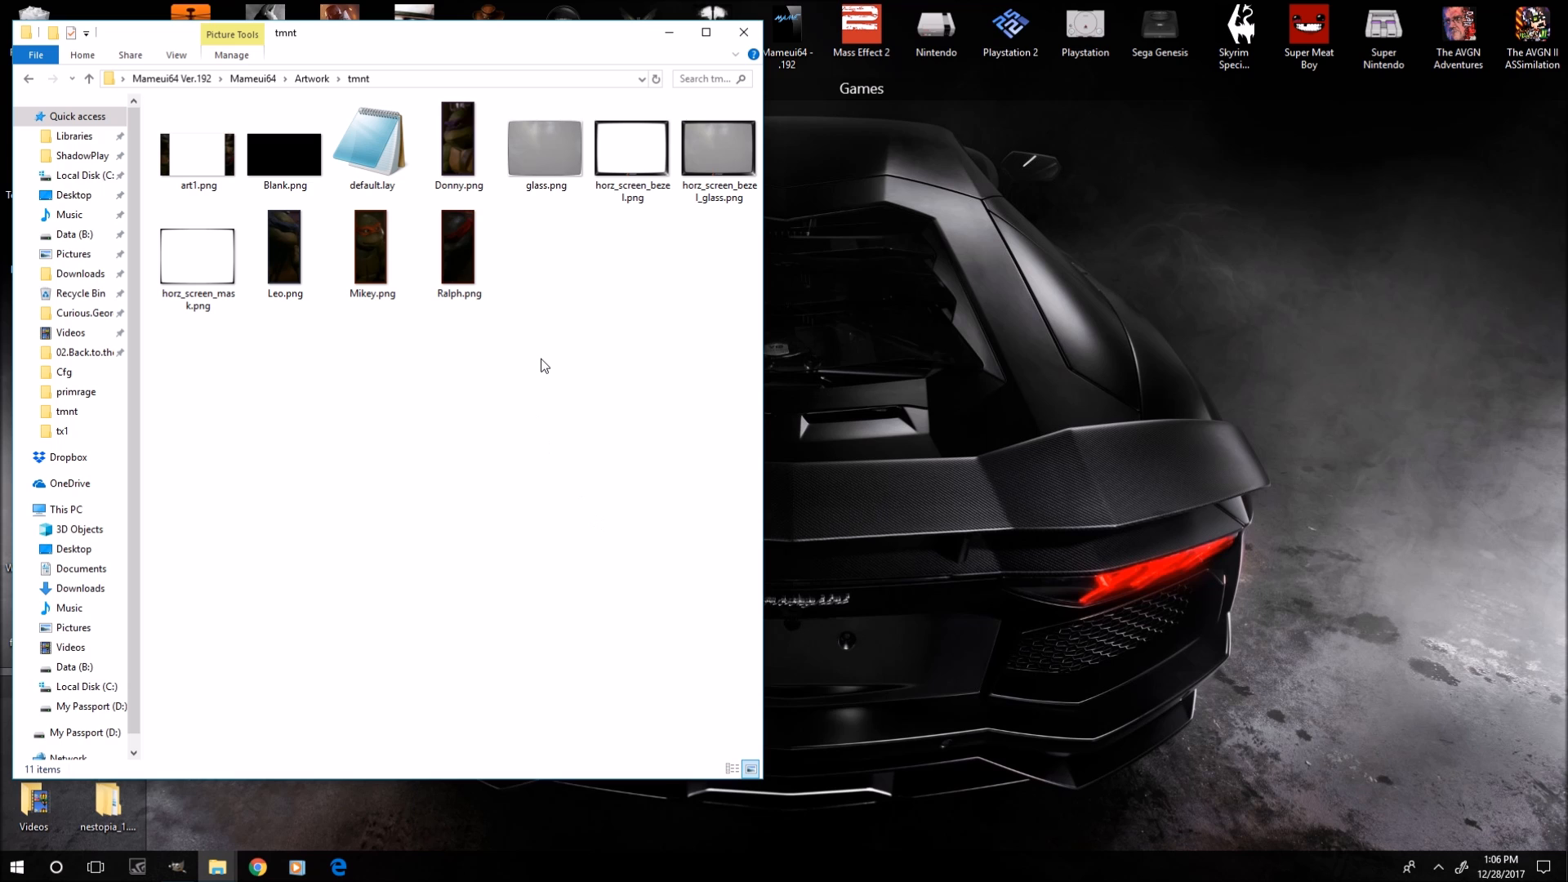
Open art1.png in Windows Photo Viewer and browse through the following tmnt artwork images.
right_click(221, 178)
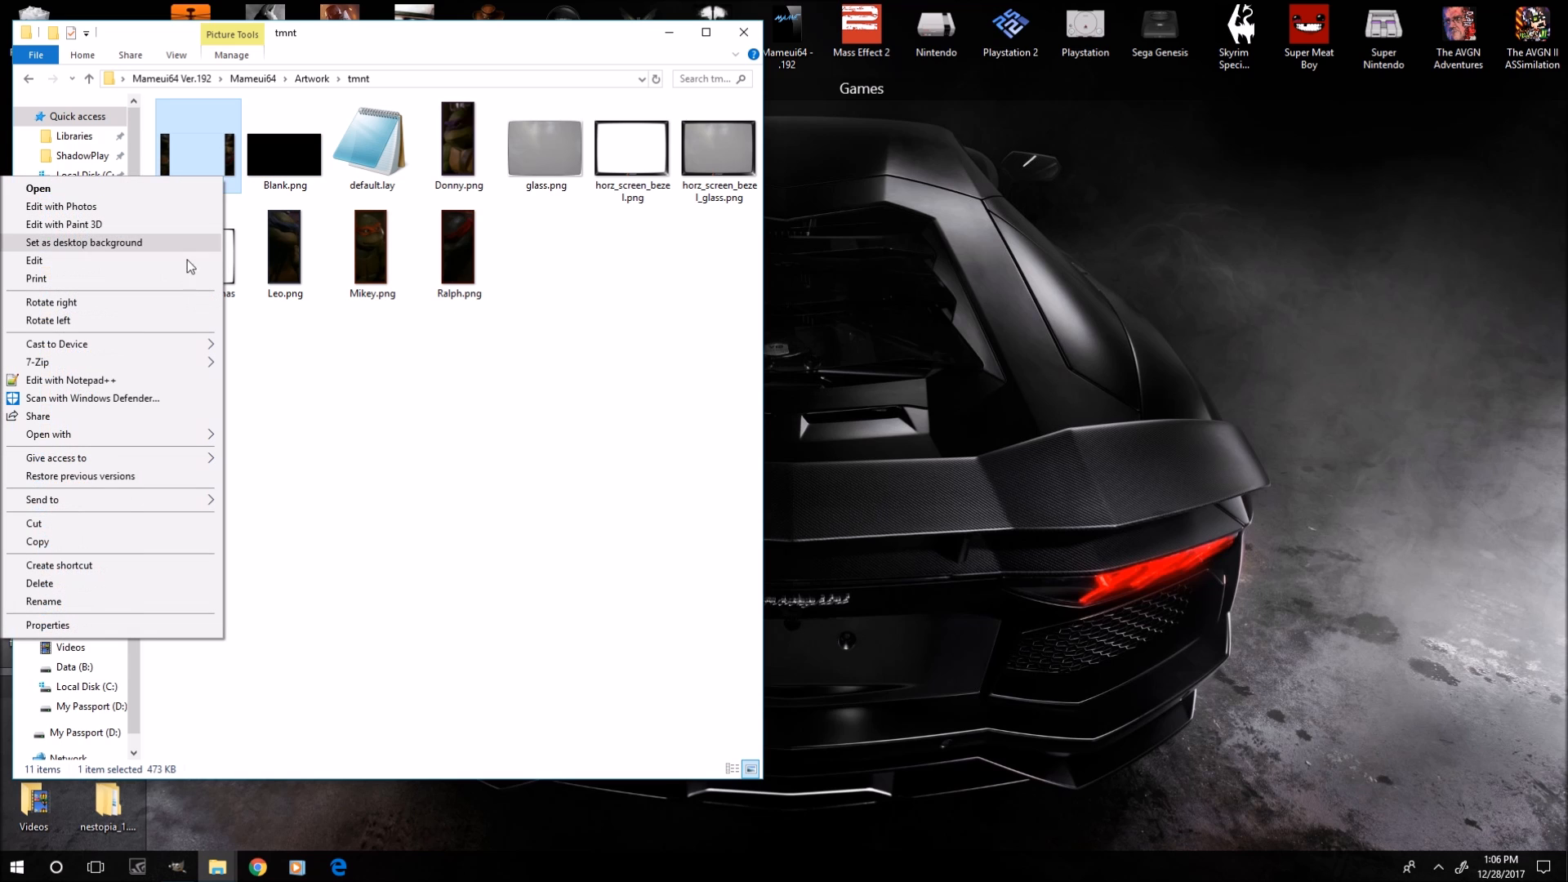
mouse_move(204, 435)
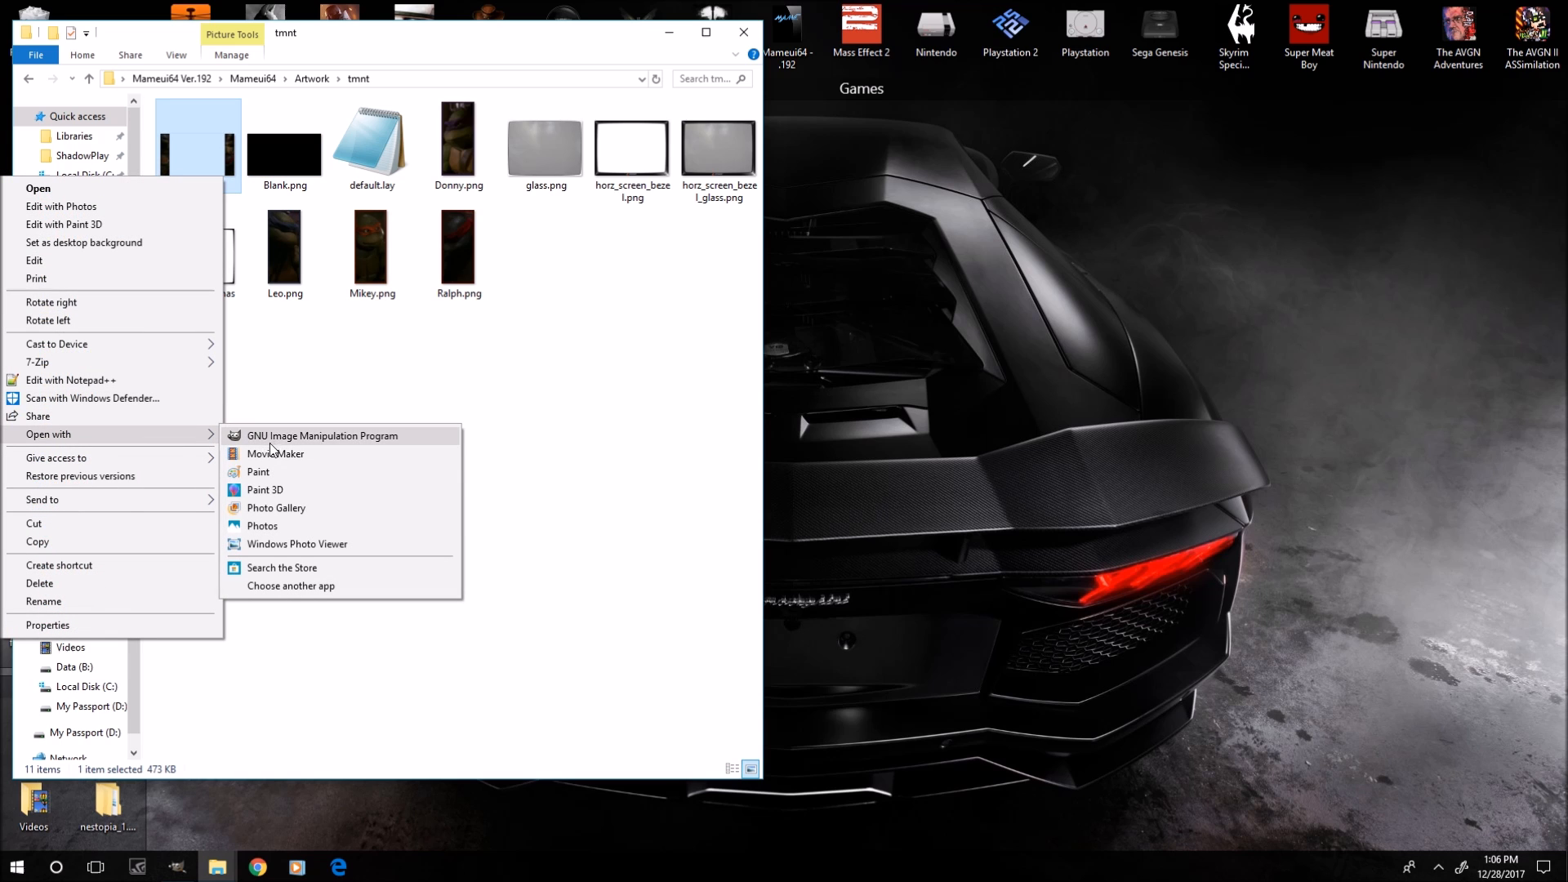
click(295, 545)
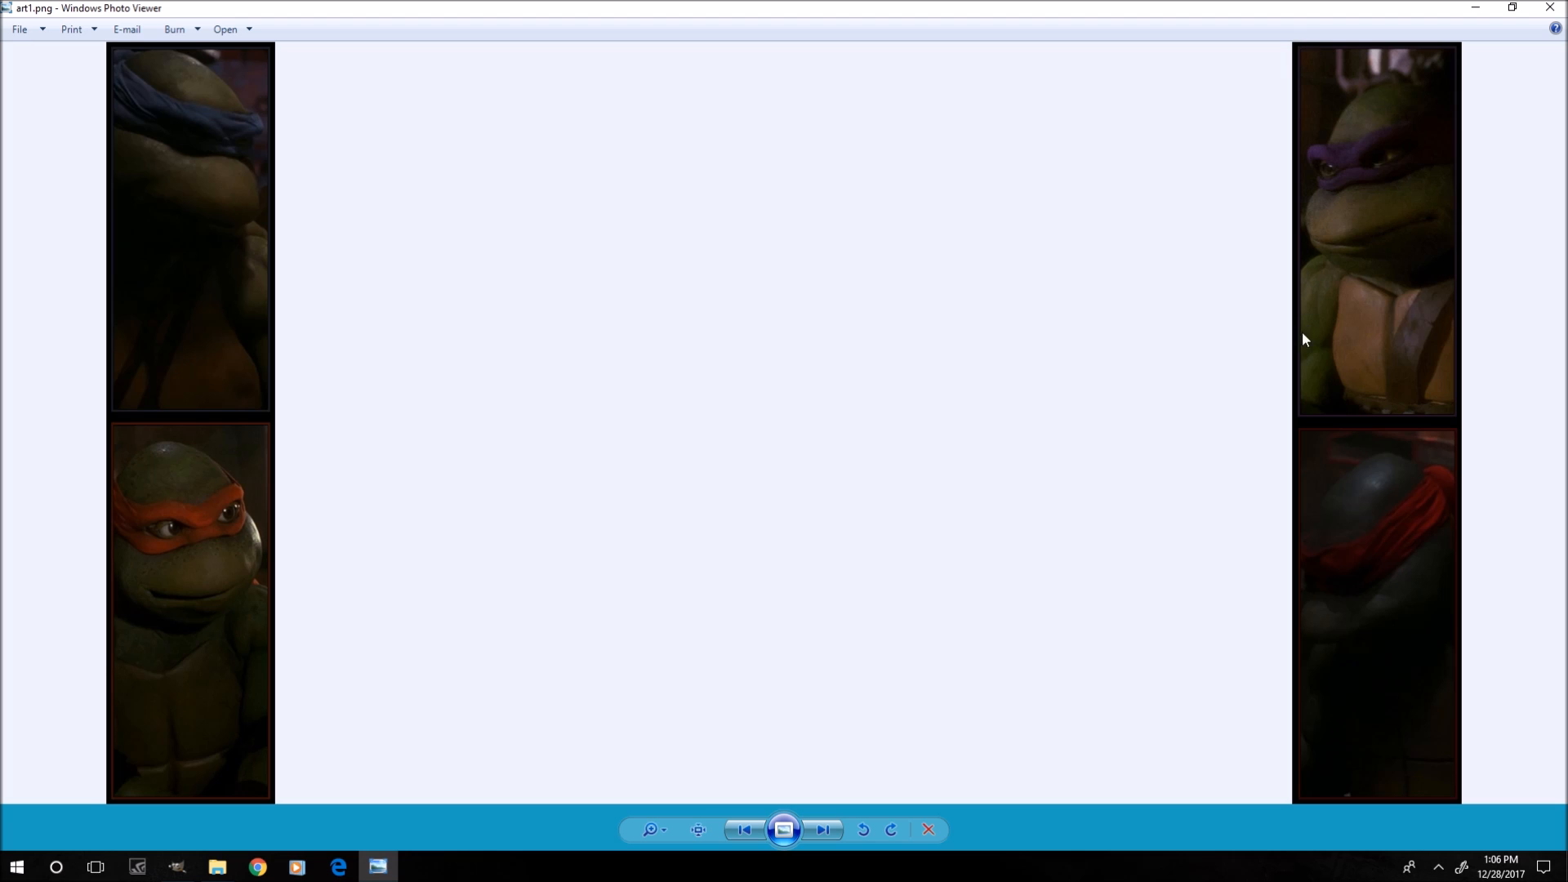
scroll(1425, 409, up, 3)
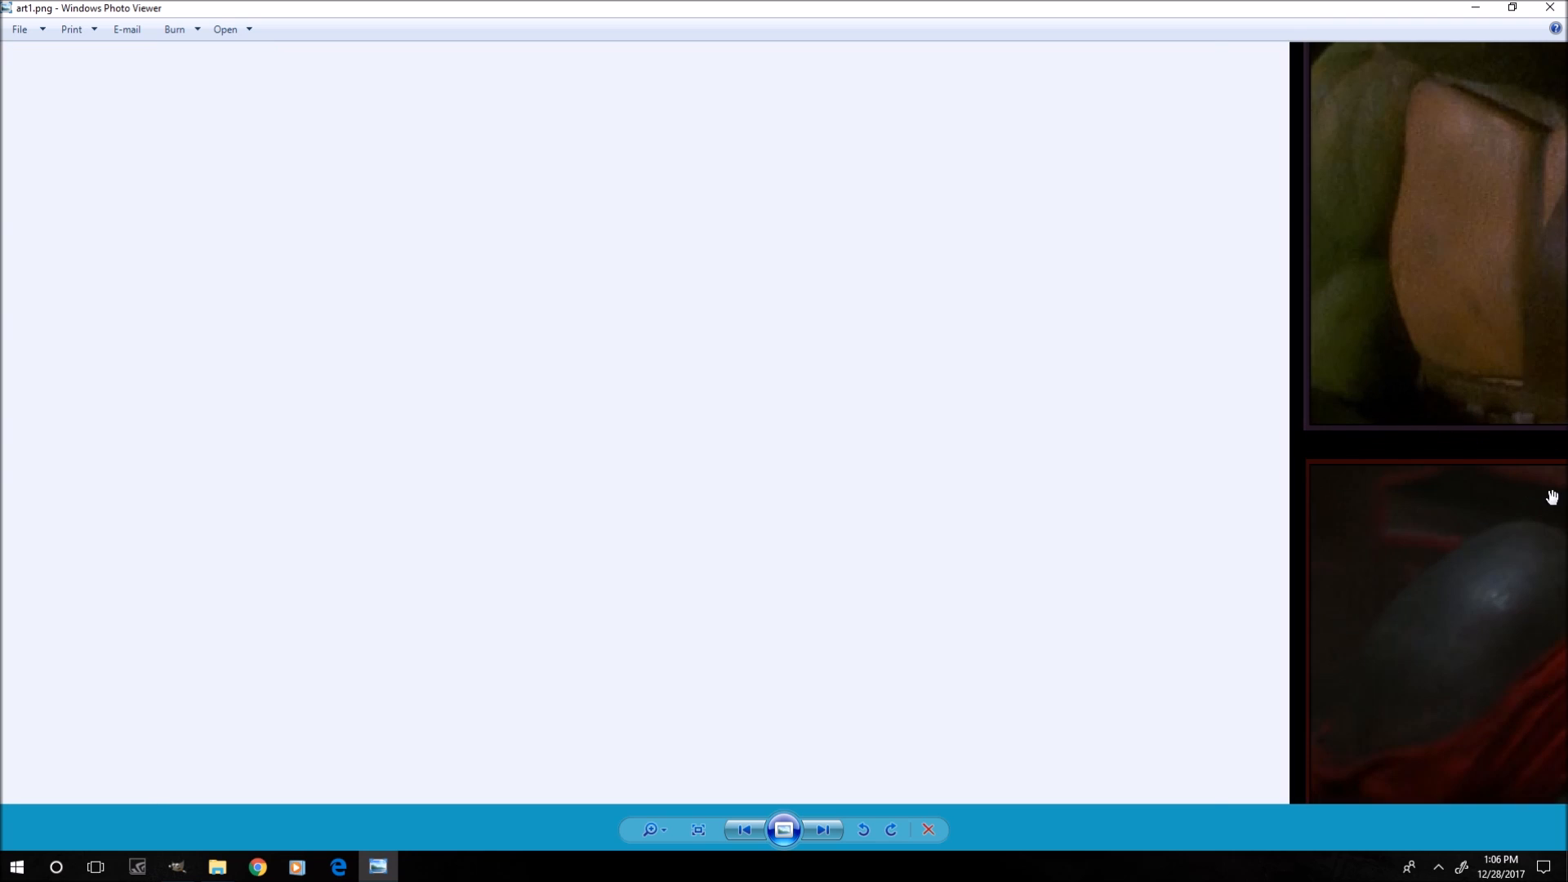
scroll(1267, 405, down, 3)
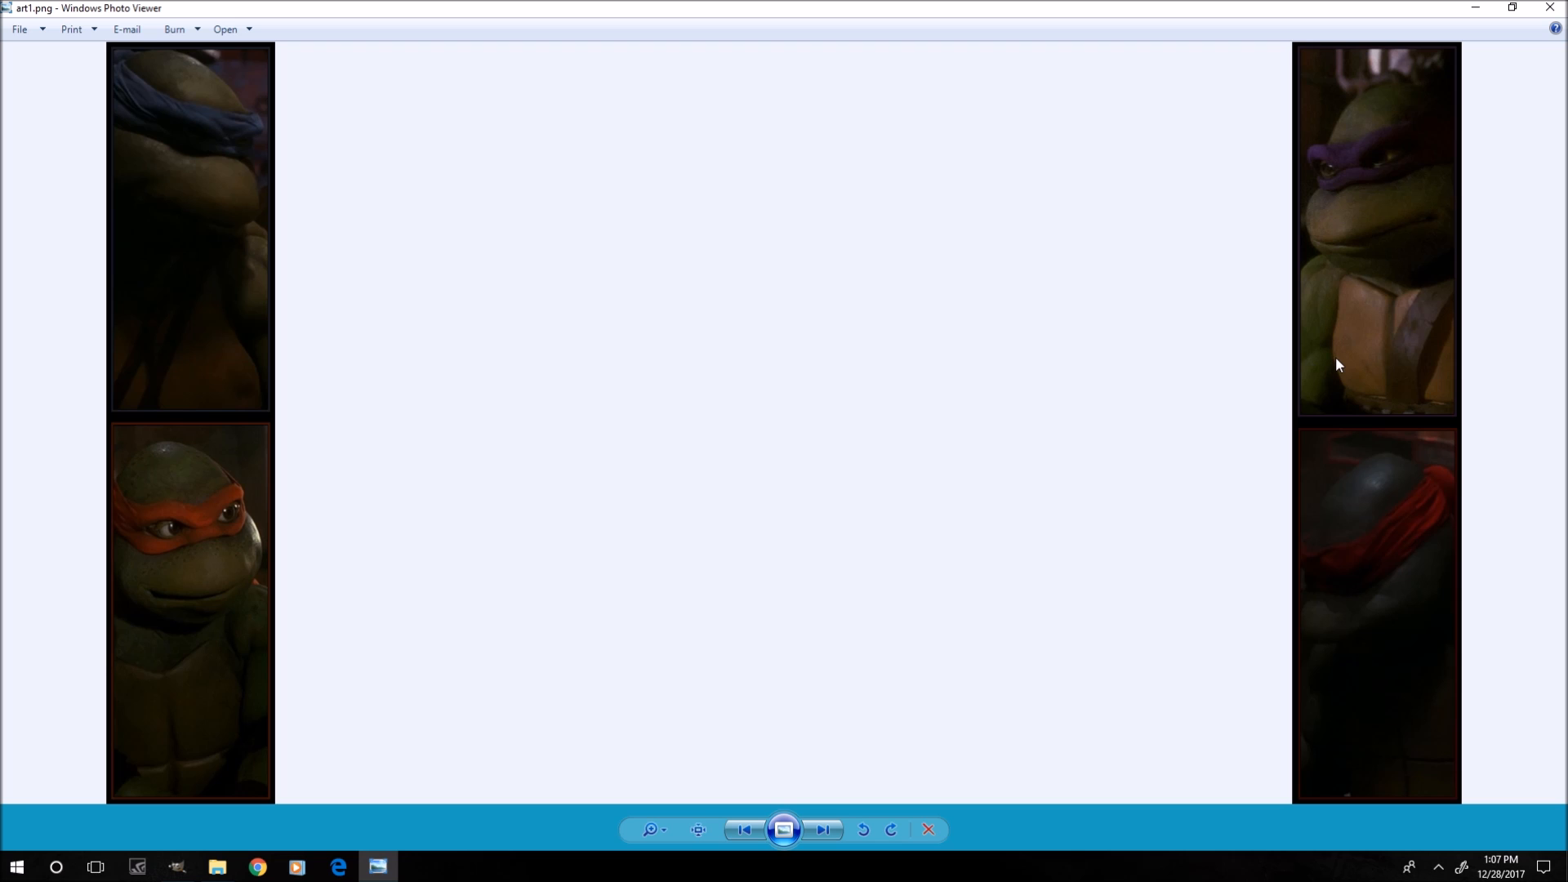
key(Right)
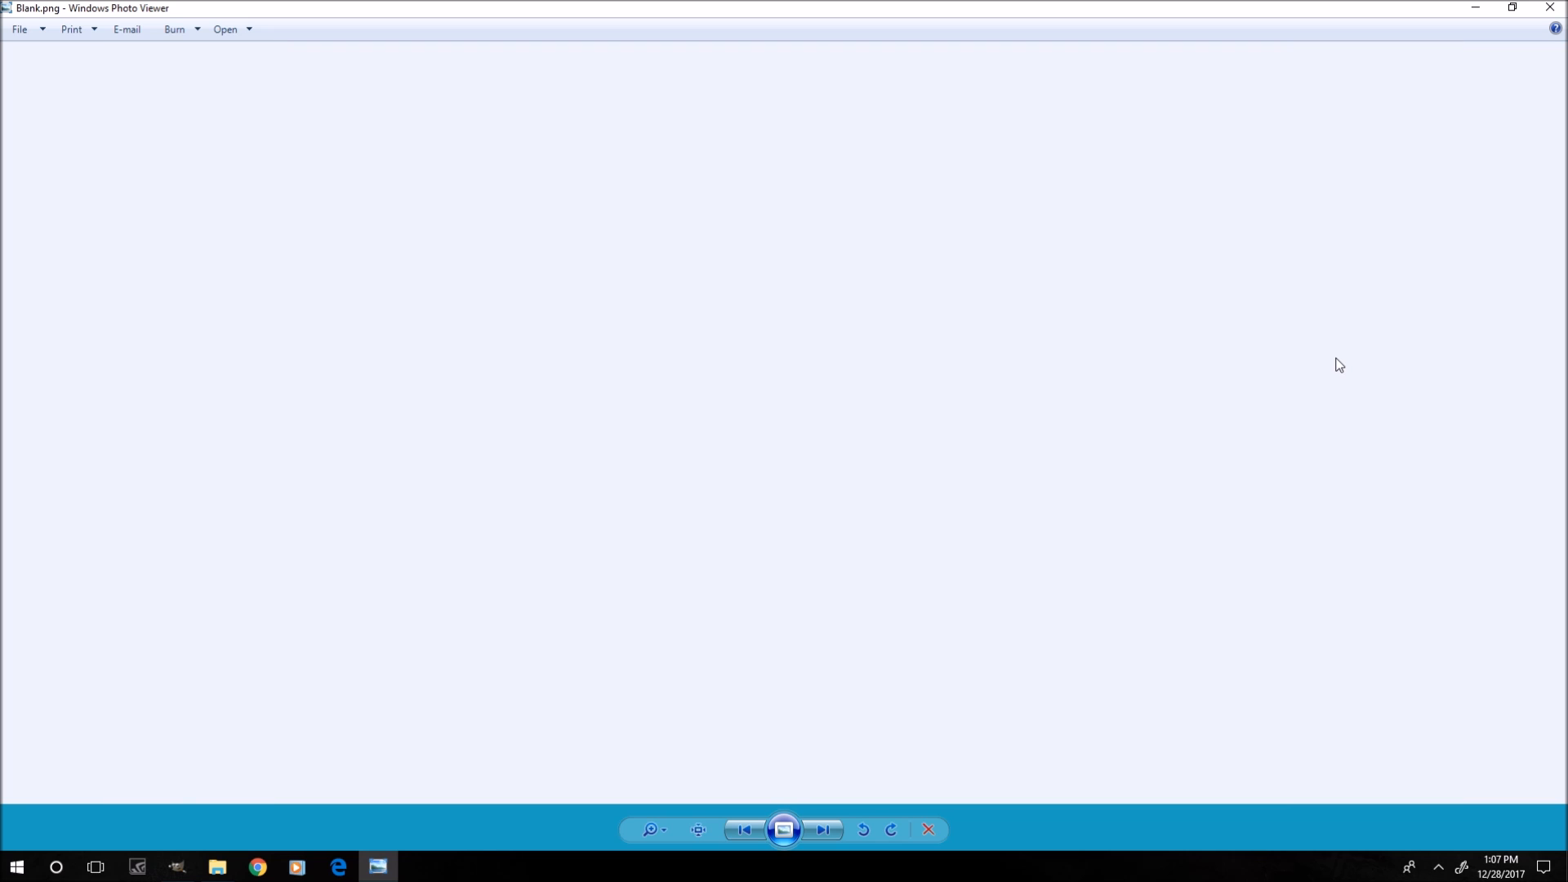
key(Right)
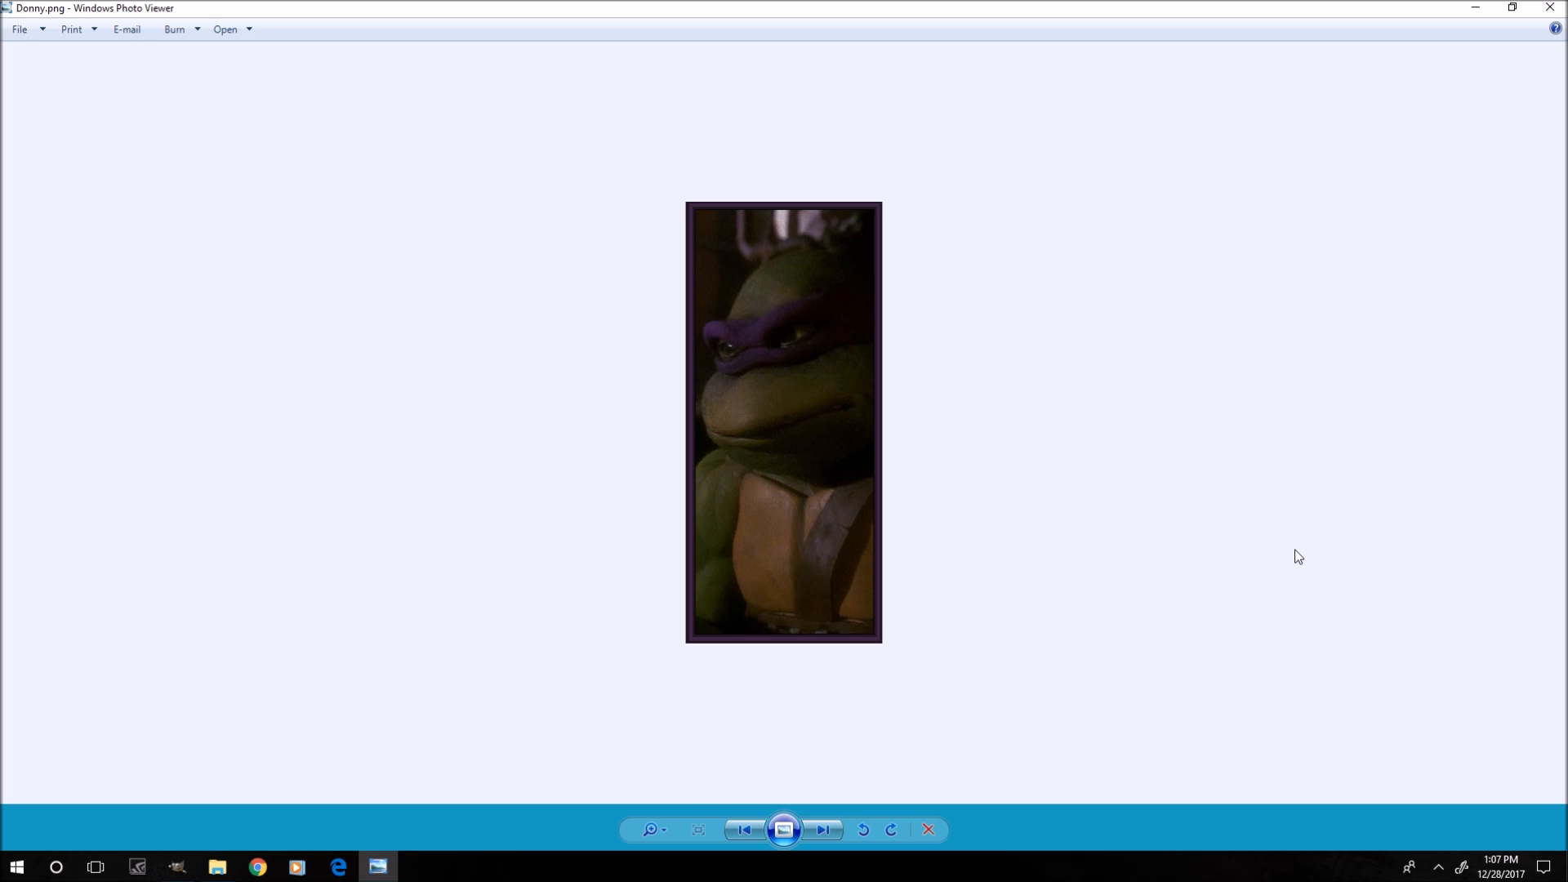
Browse through the Leo, Mikey and Ralph turtle images and close Photo Viewer.
key(Right)
key(Right)
key(Right)
key(Right)
key(Right)
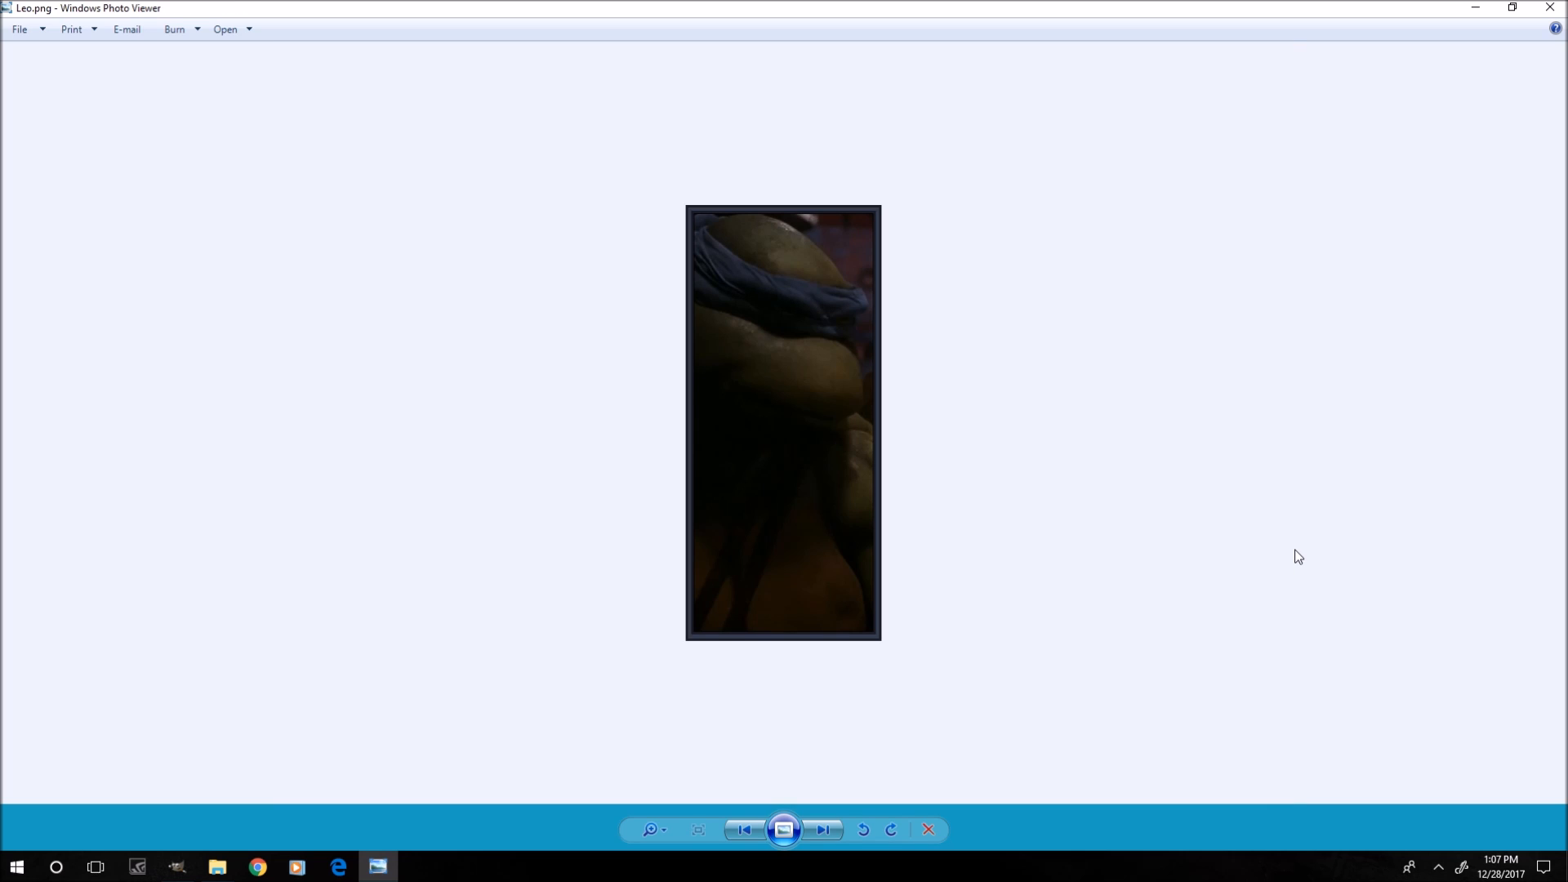
key(Right)
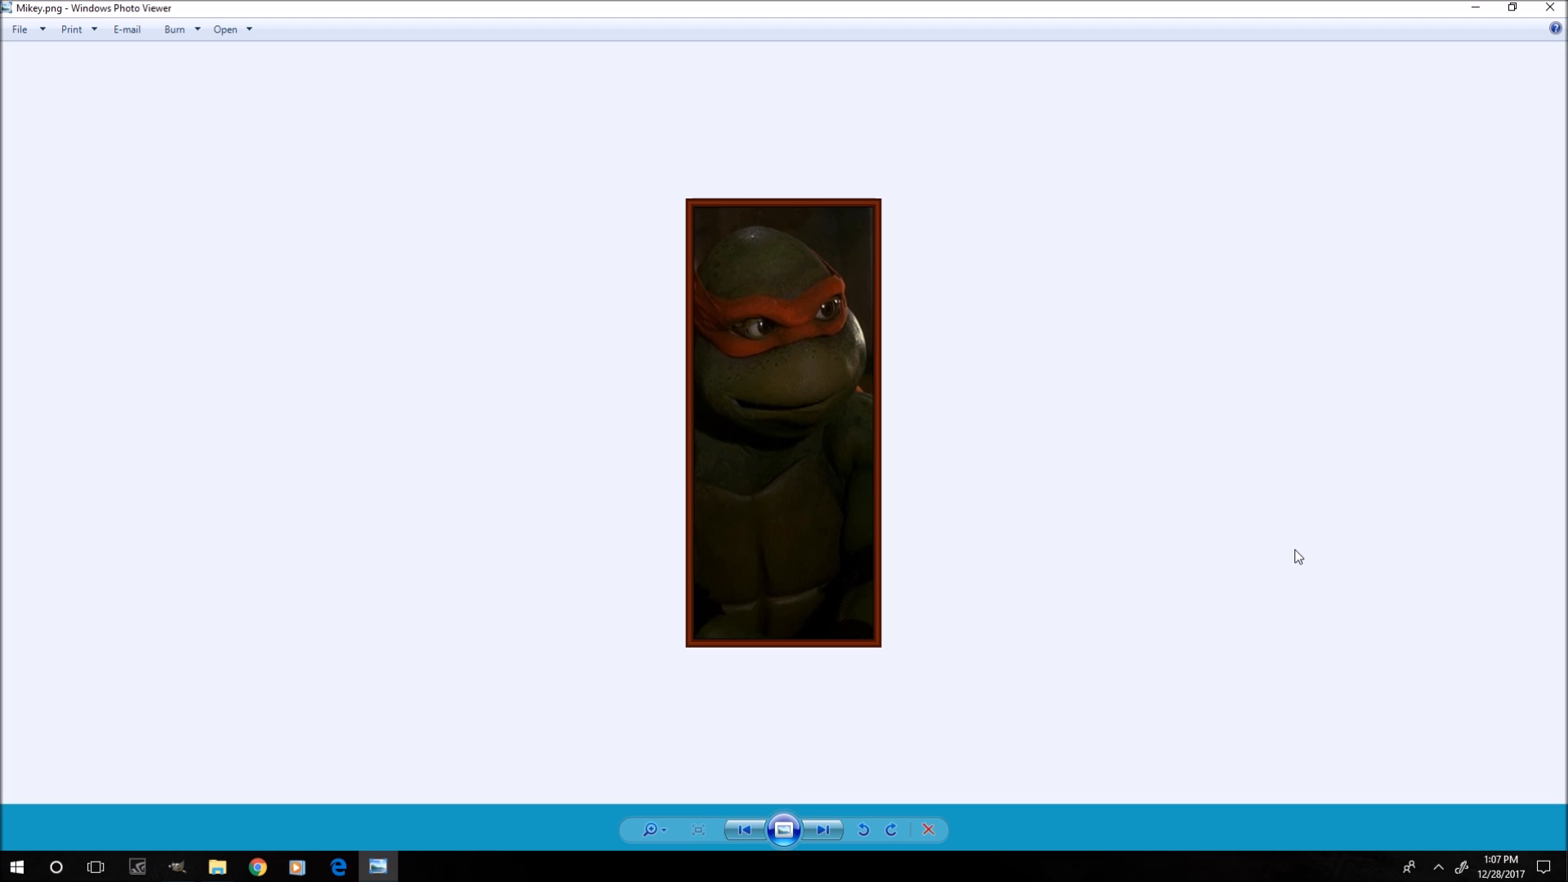
key(Right)
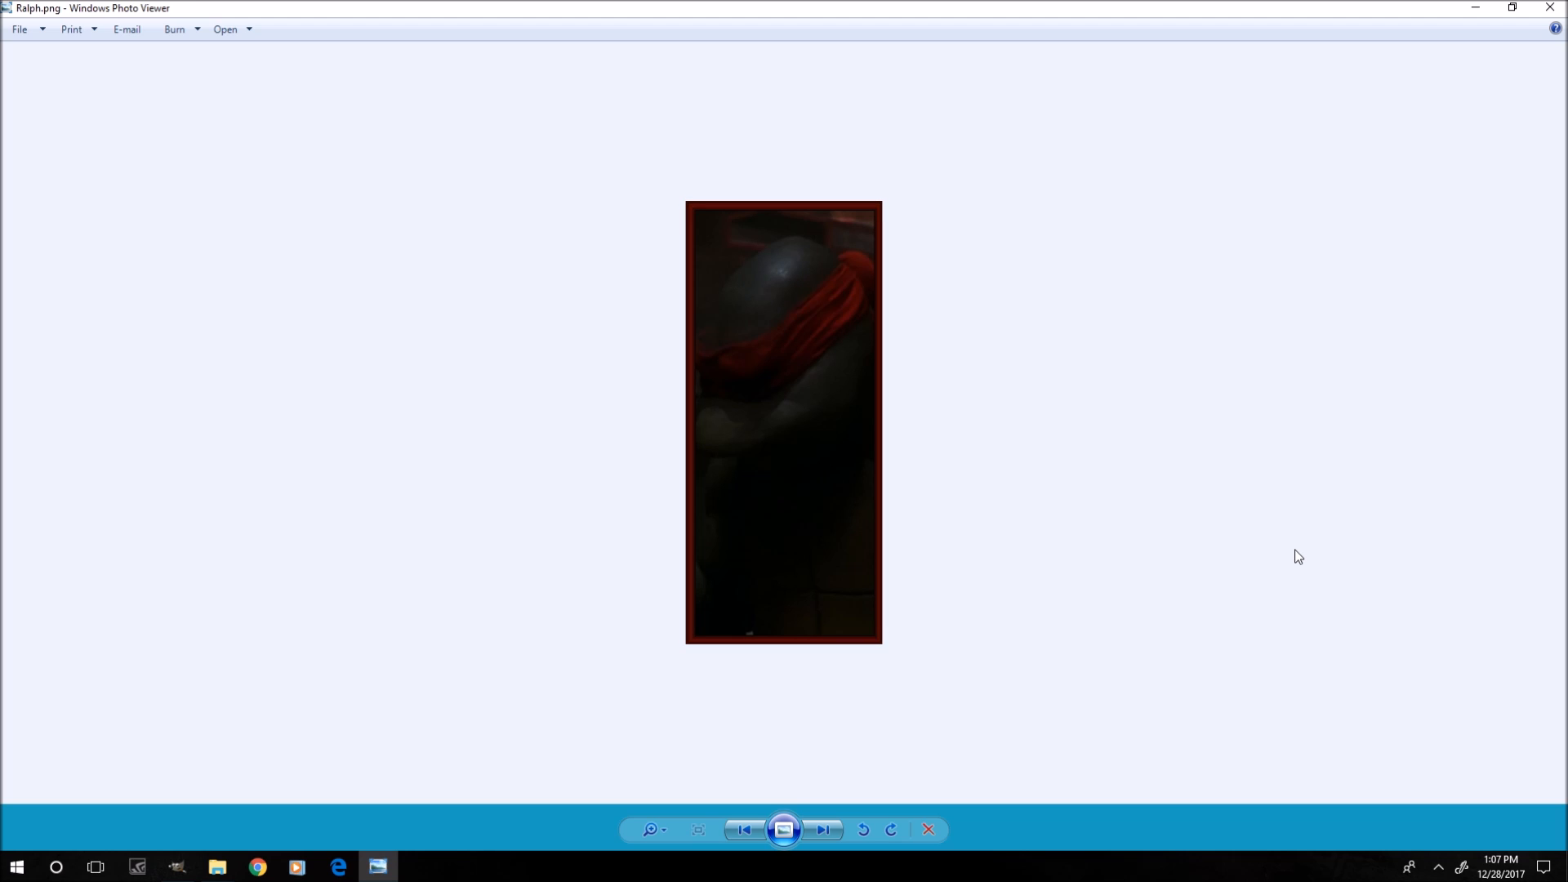
click(1550, 8)
Open art1.png in the Photos app to view the full artwork, then close it.
click(532, 399)
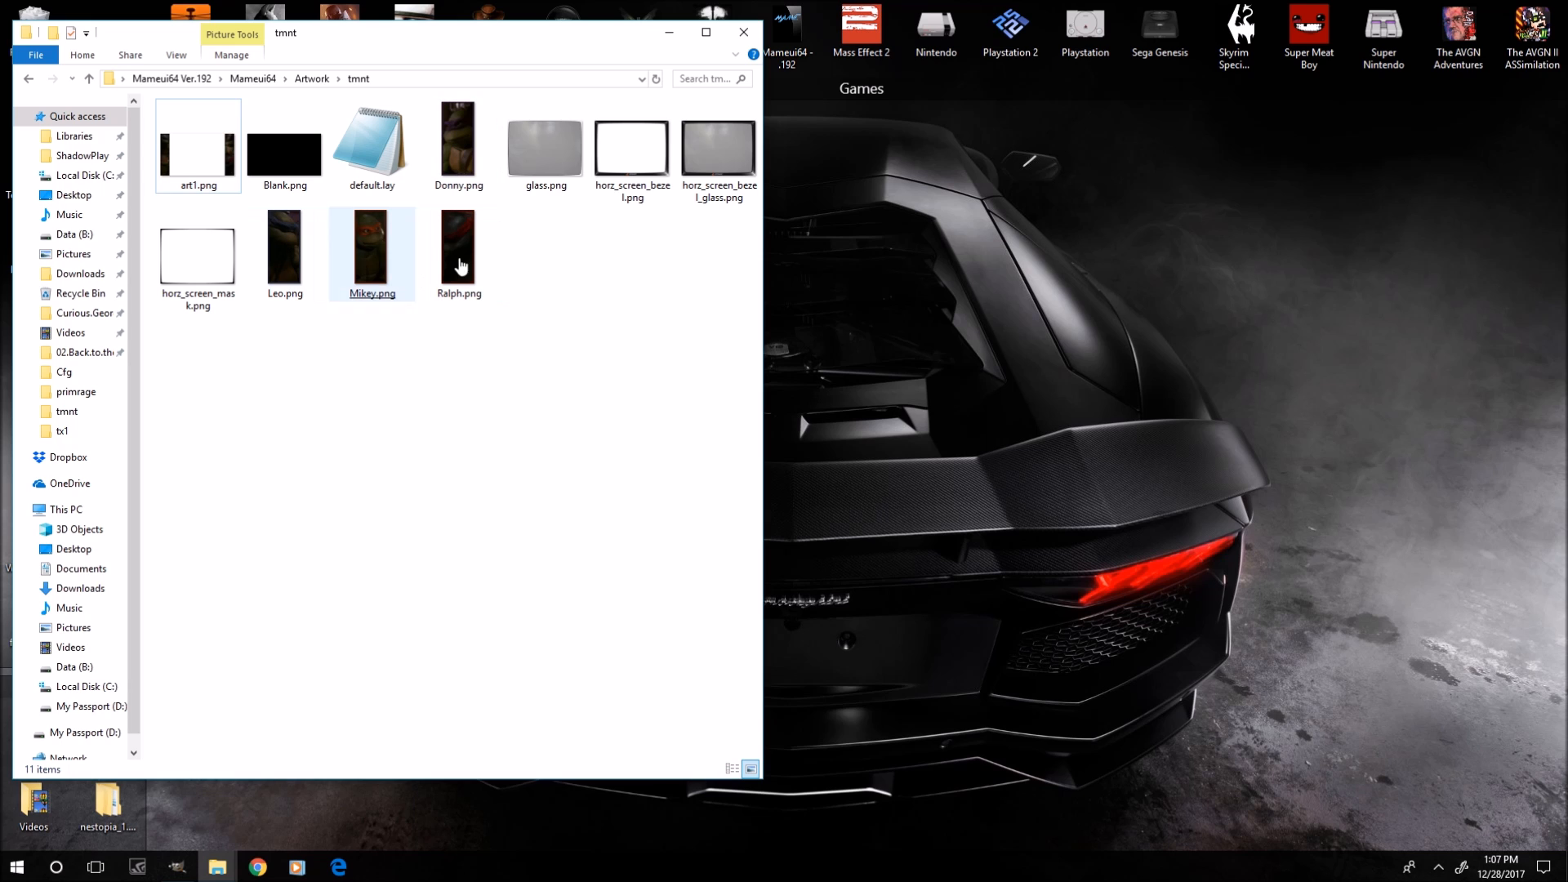
click(300, 262)
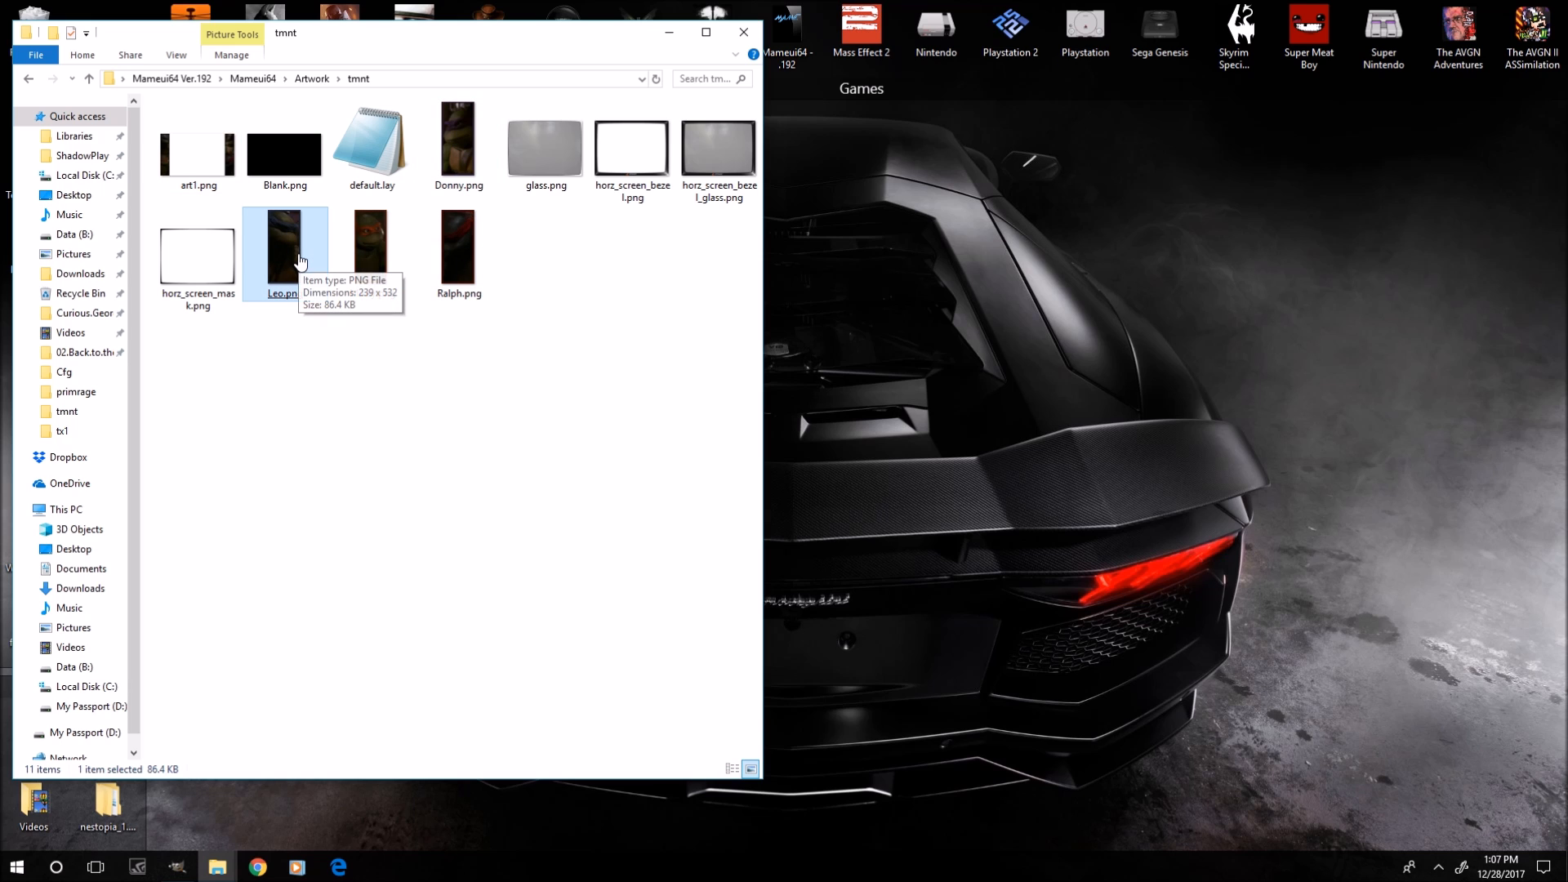
double_click(199, 181)
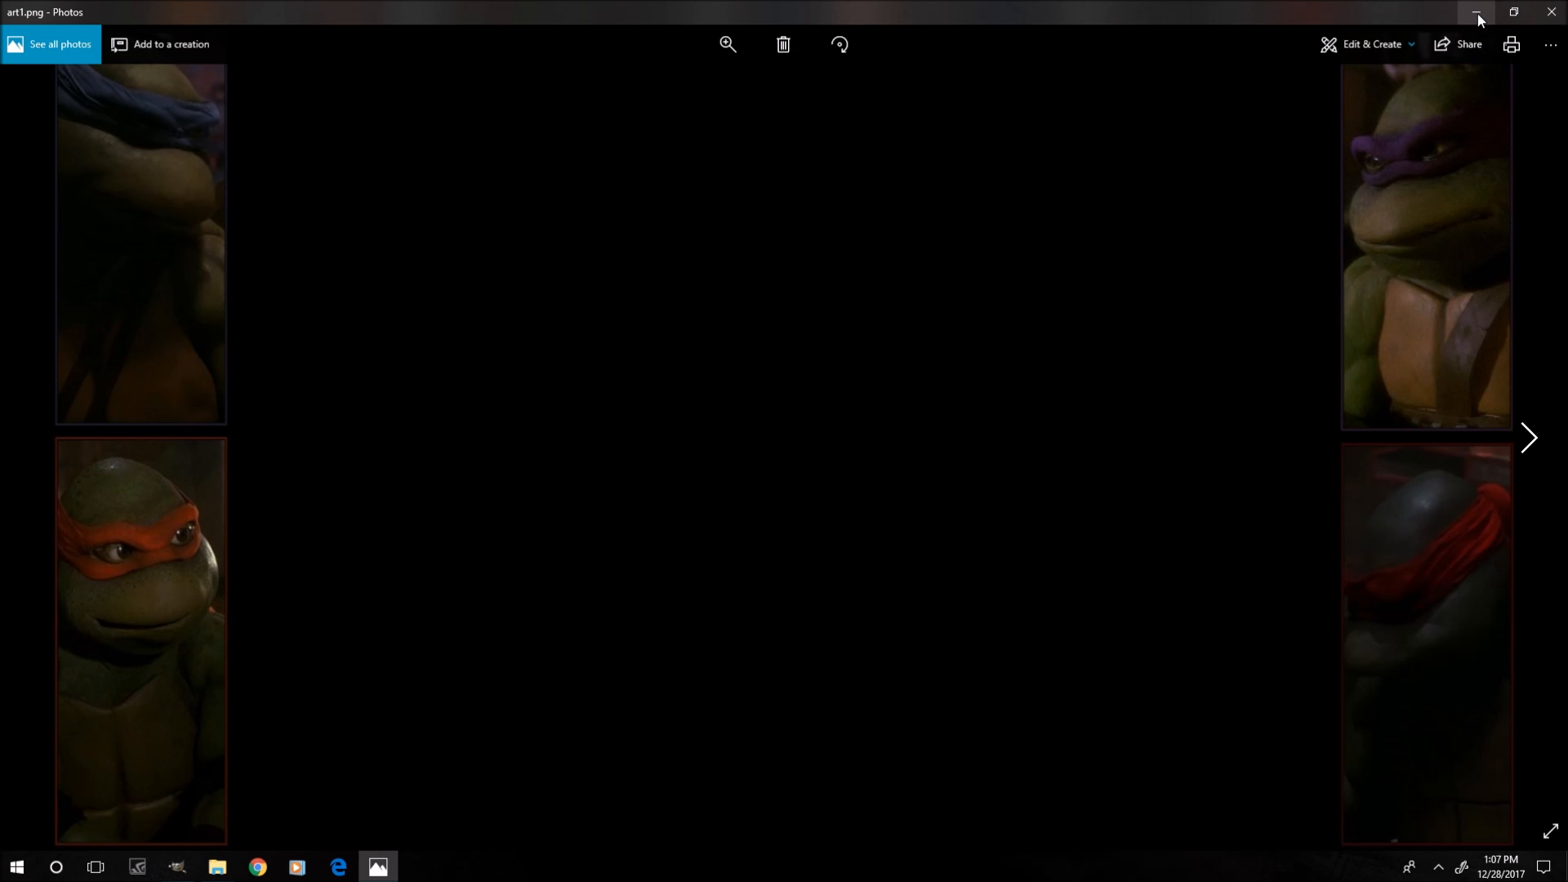
click(1553, 11)
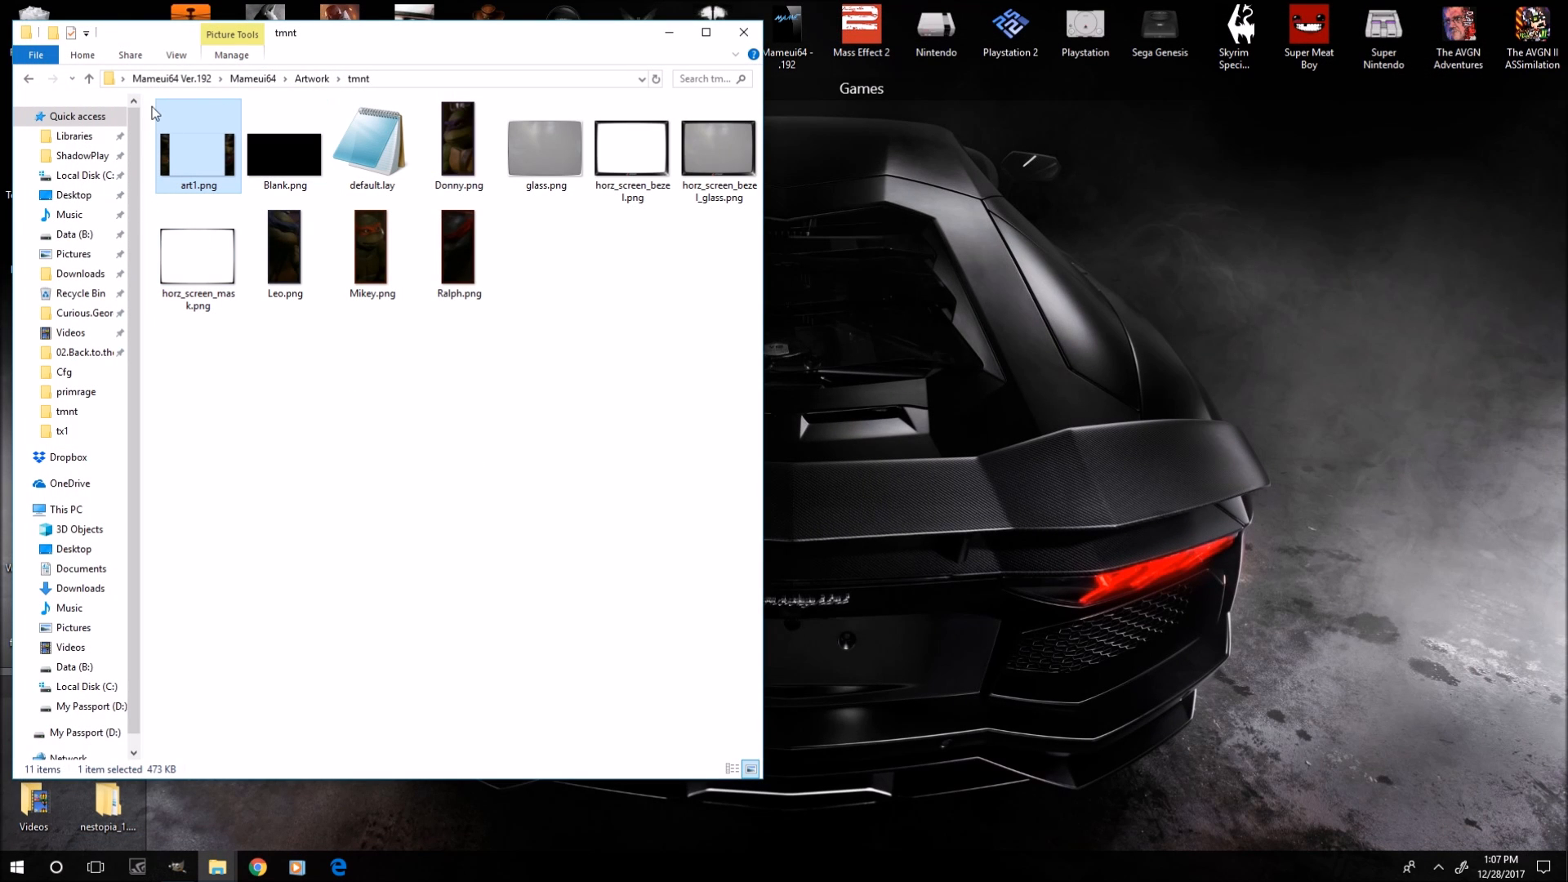
Inspect the file details of Leo.png, Mikey.png and Donny.png in the tmnt folder.
click(298, 222)
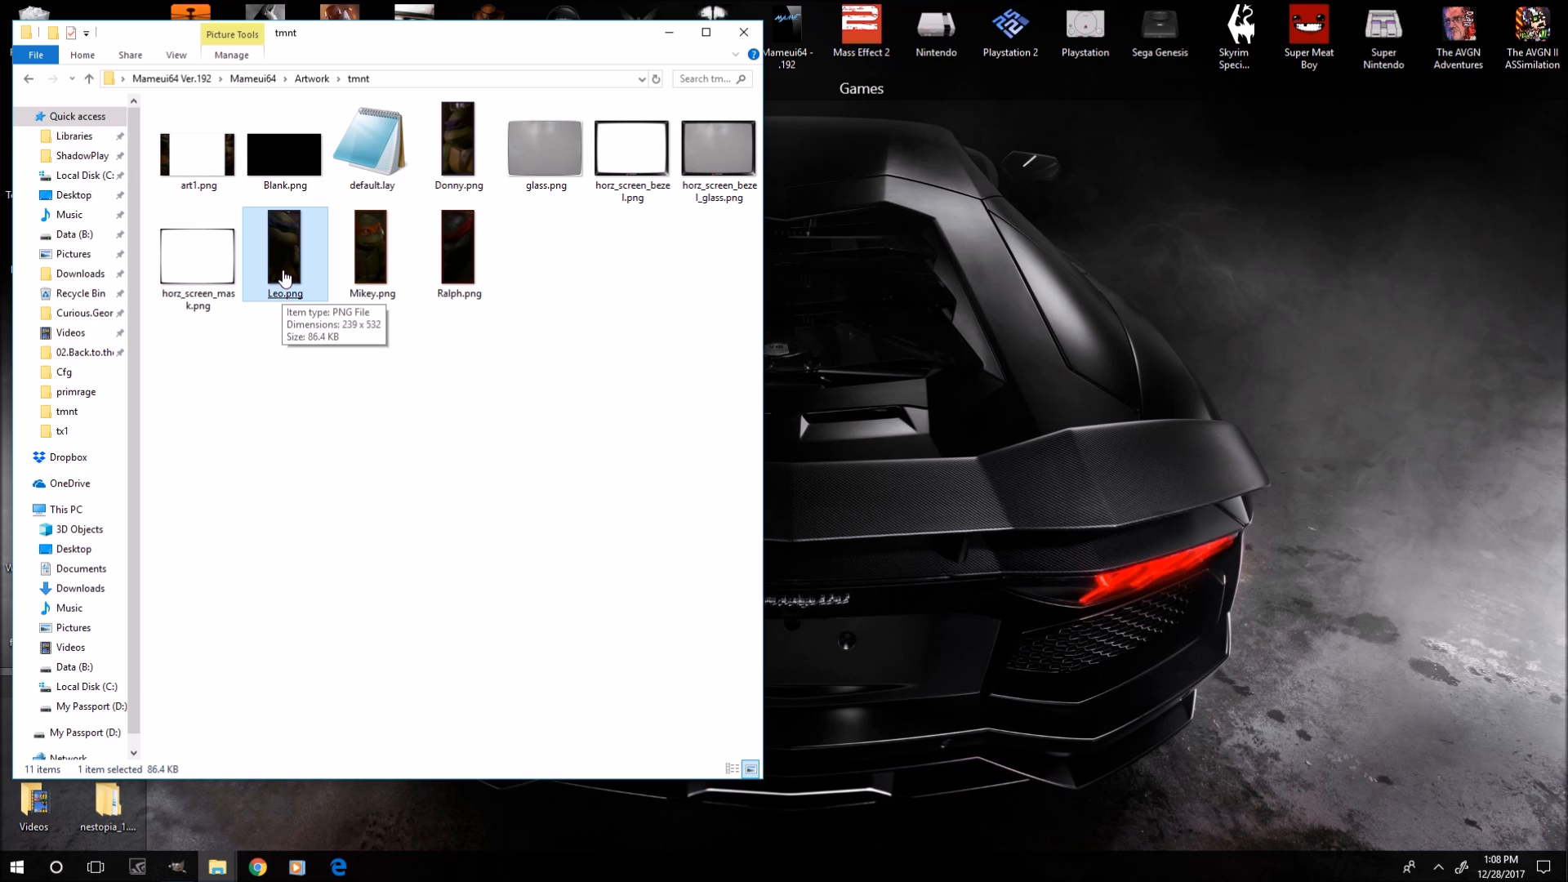
click(372, 249)
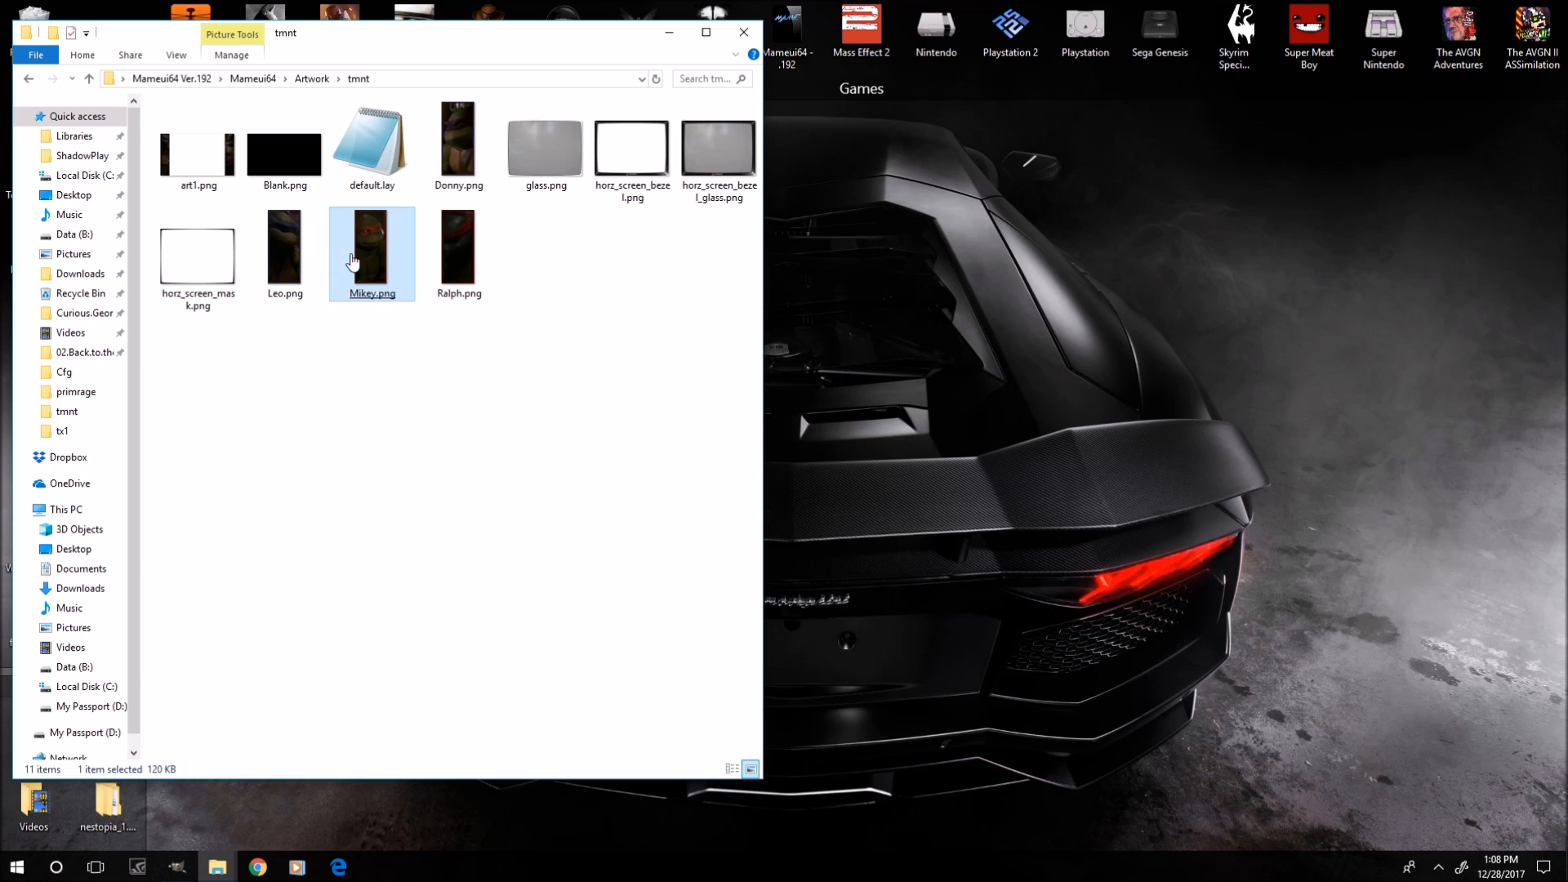
click(465, 152)
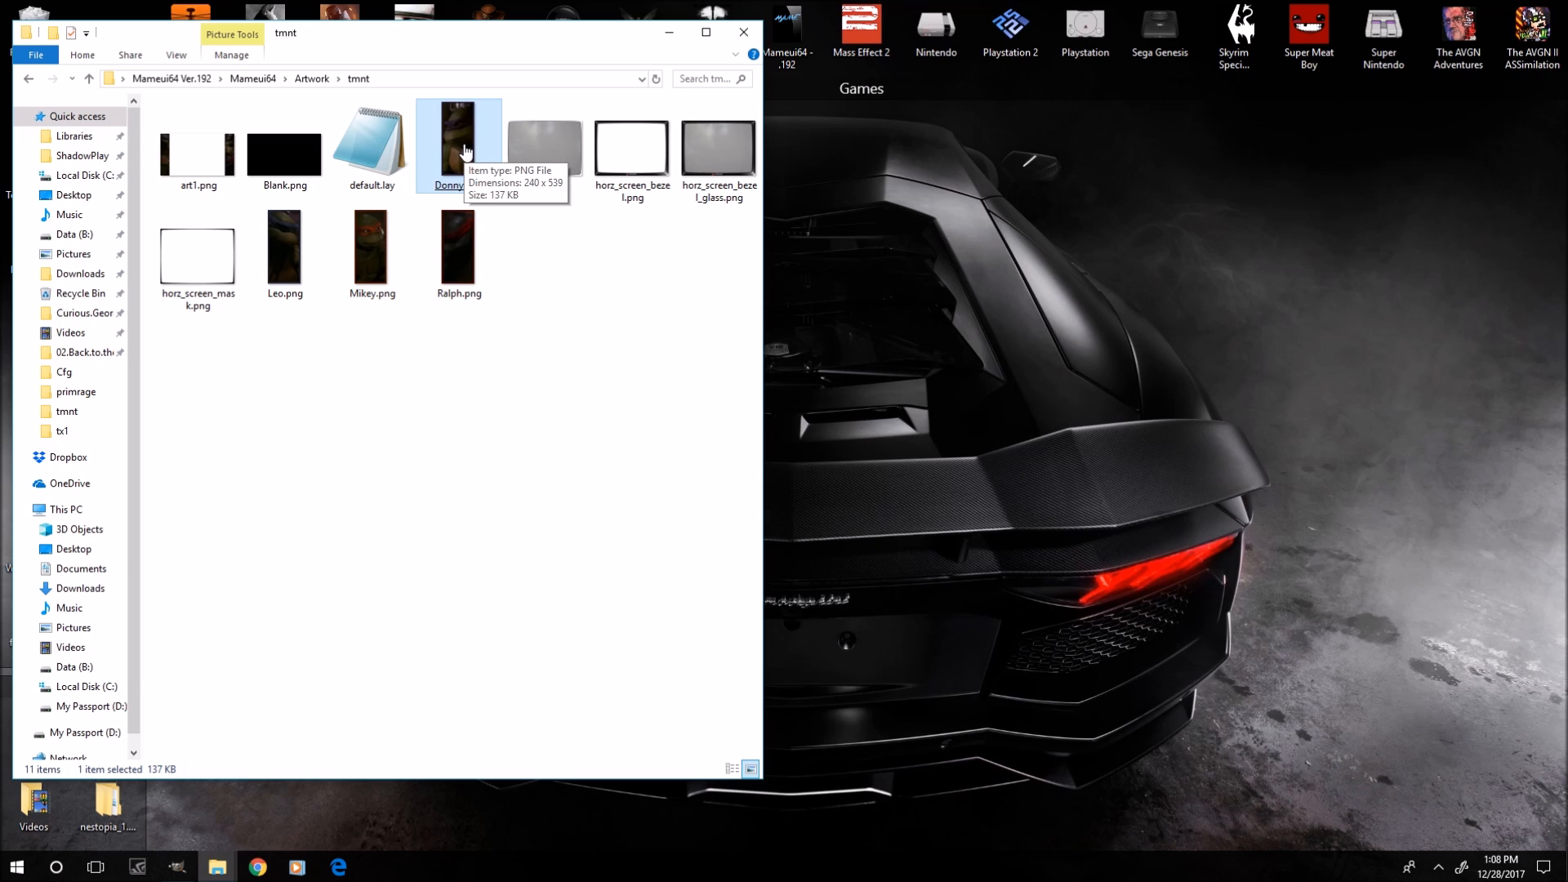
click(364, 159)
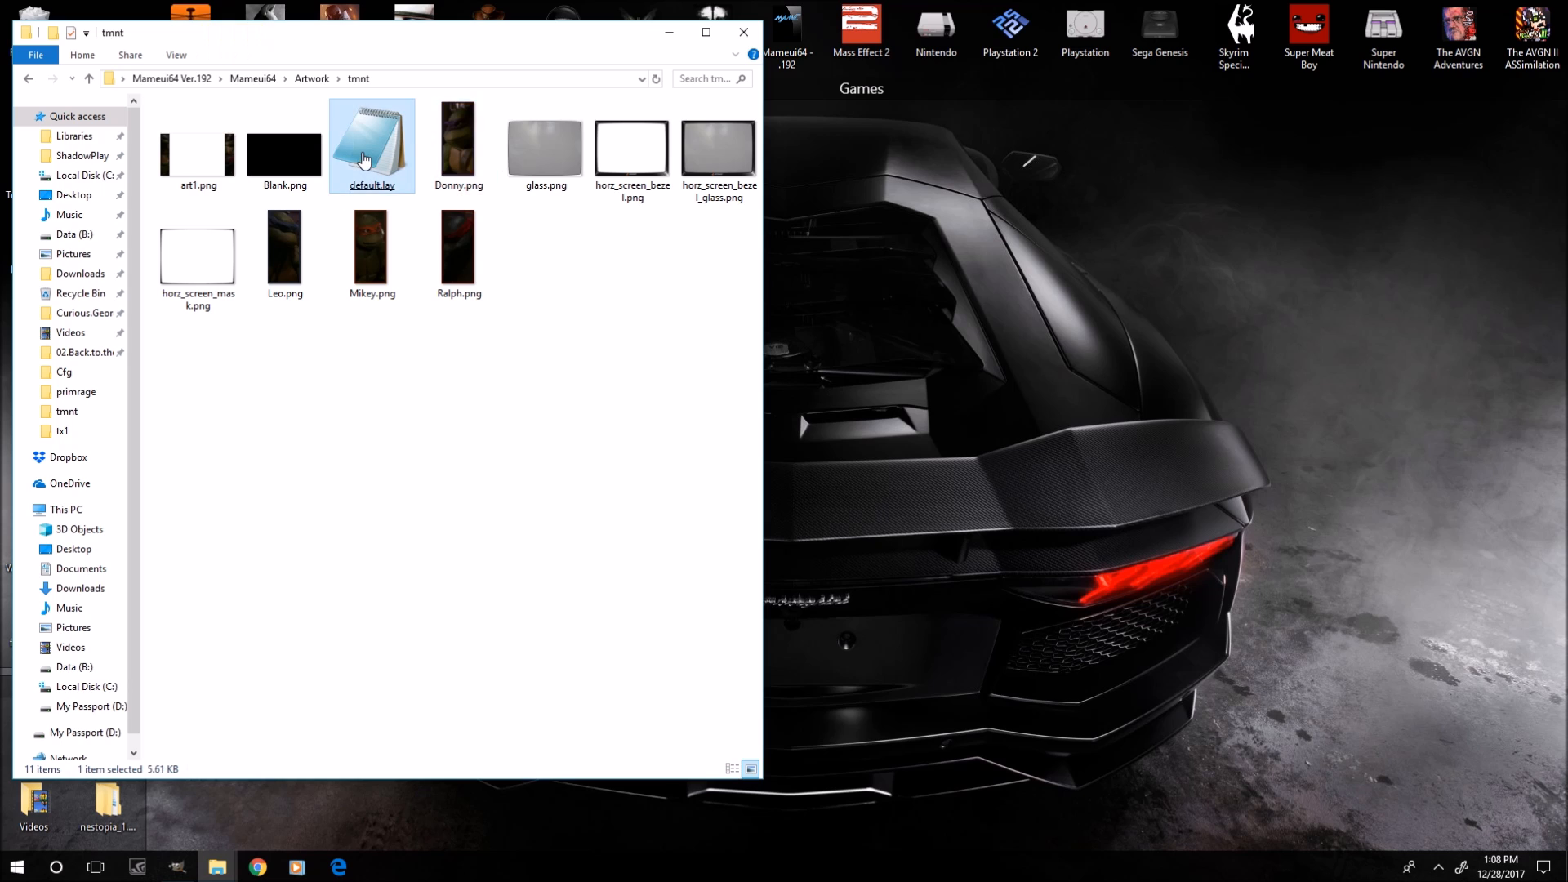
Open default.lay in Notepad and scroll through its element and view definitions.
double_click(364, 159)
scroll(722, 573, down, 5)
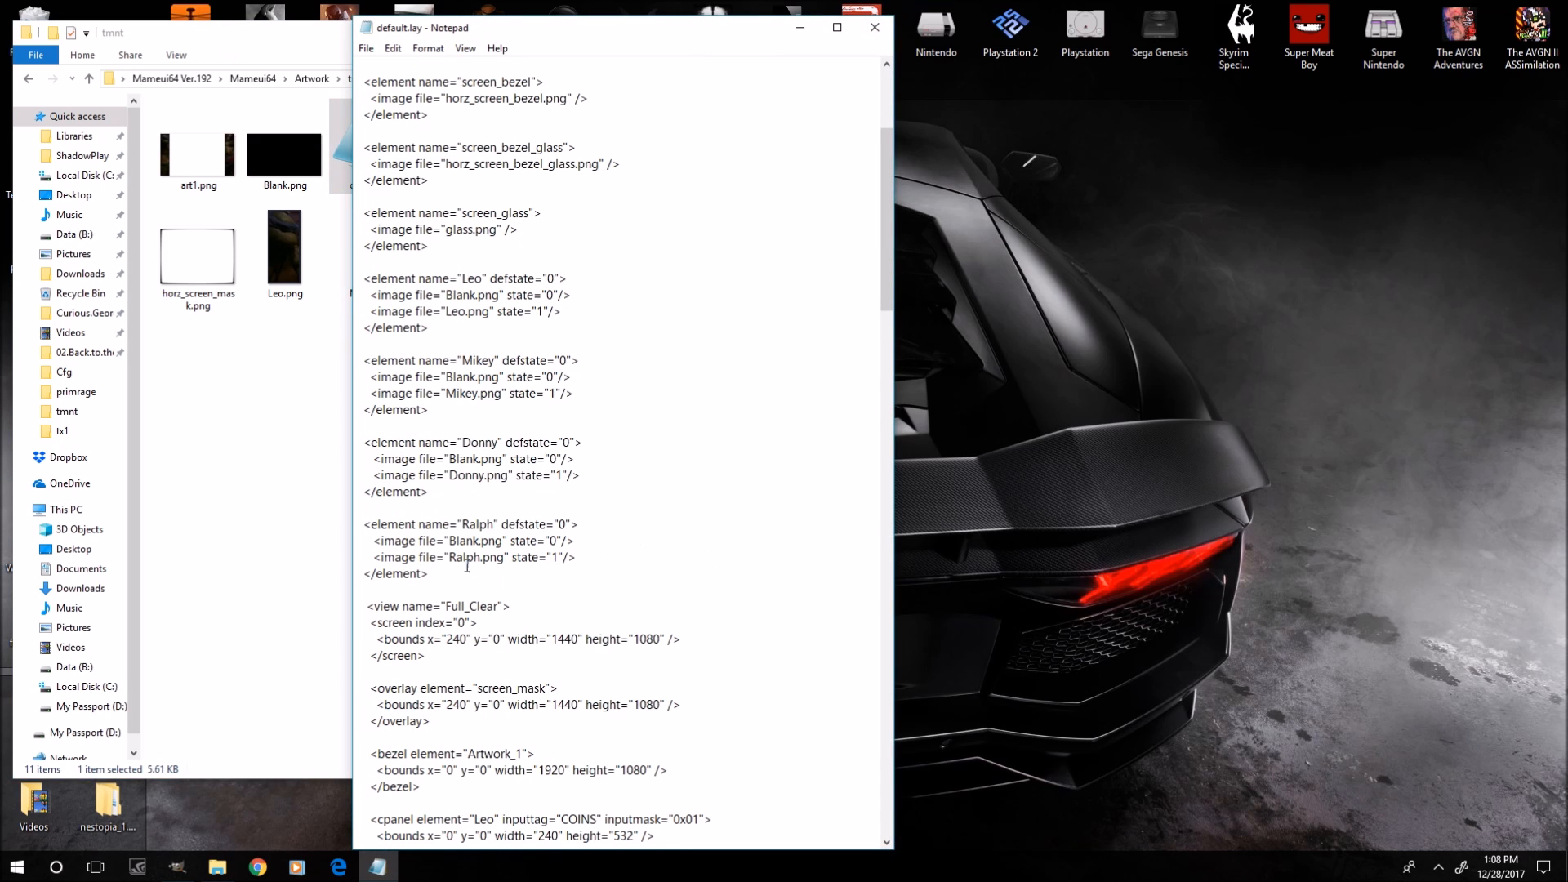
scroll(540, 667, down, 14)
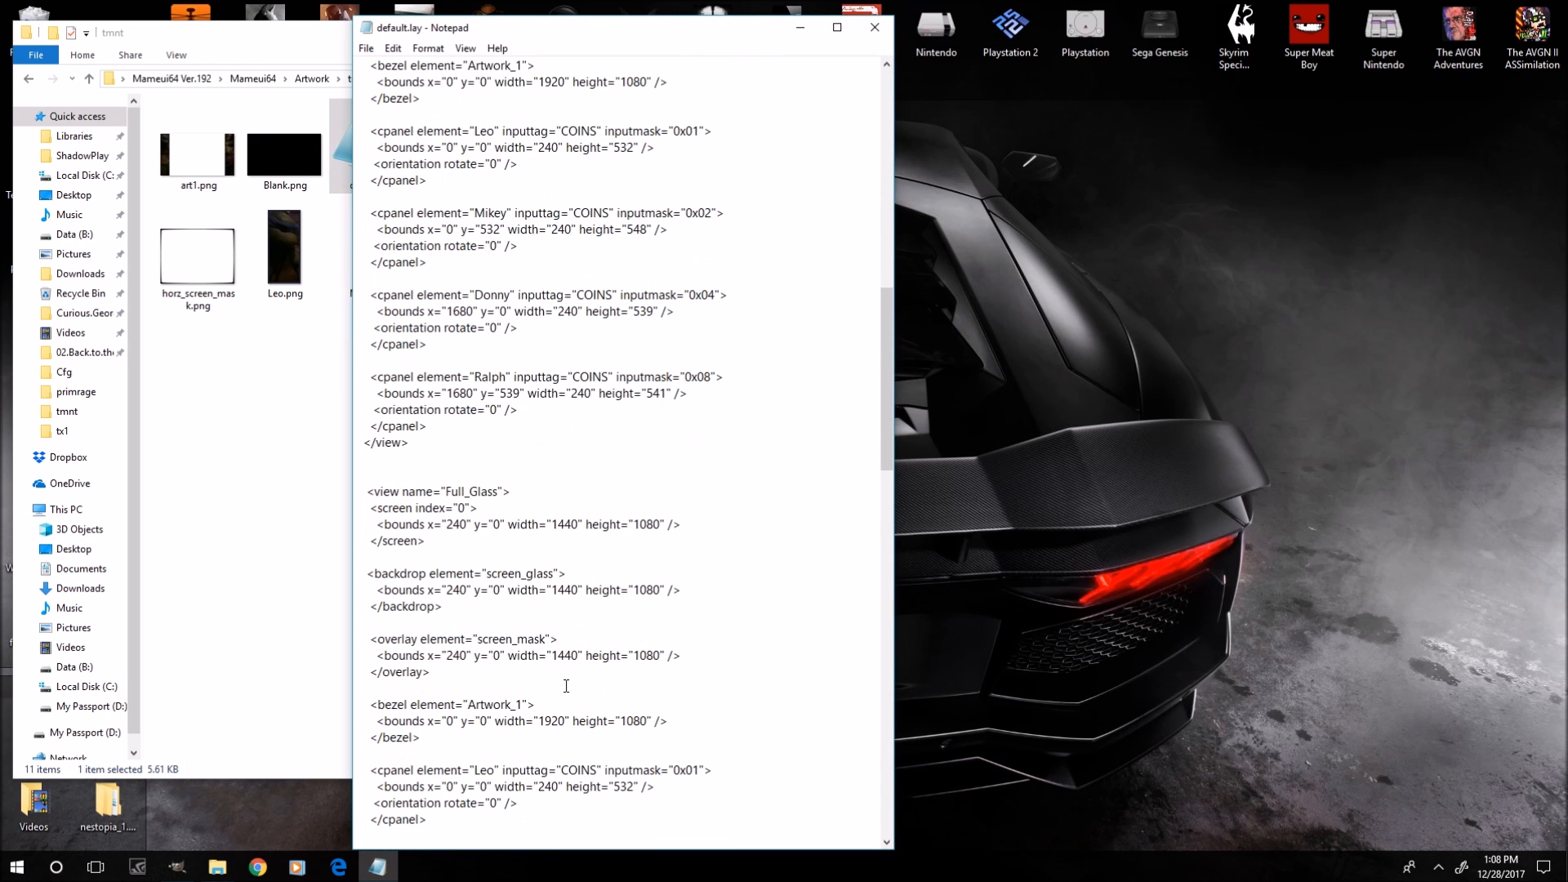
scroll(593, 462, up, 2)
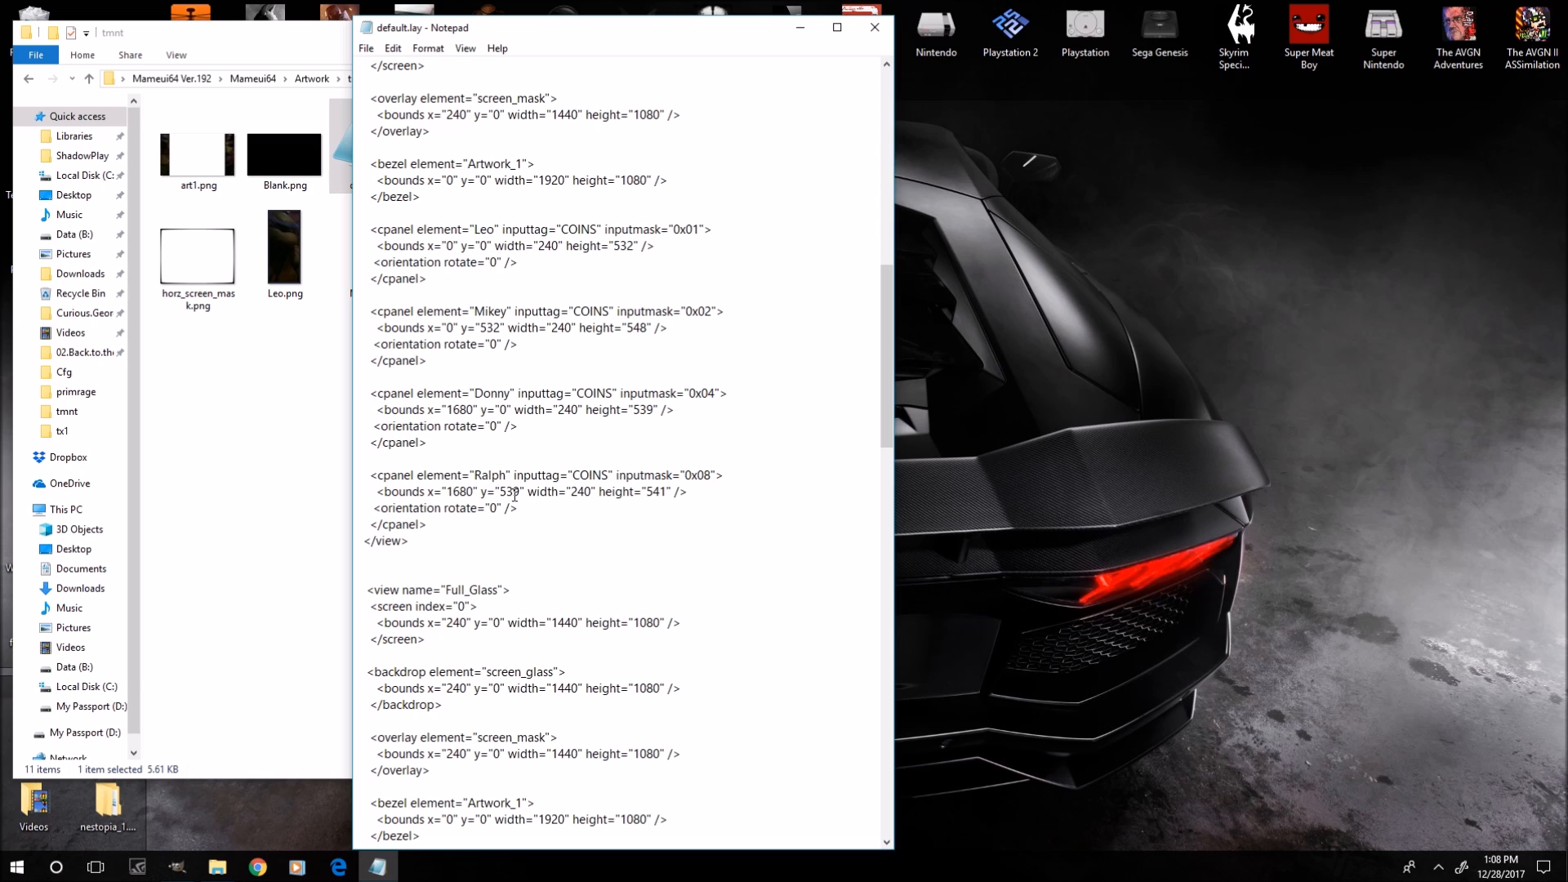
Switch to GIMP, zoom around the turtle panels of the lights image, then minimize GIMP.
click(177, 866)
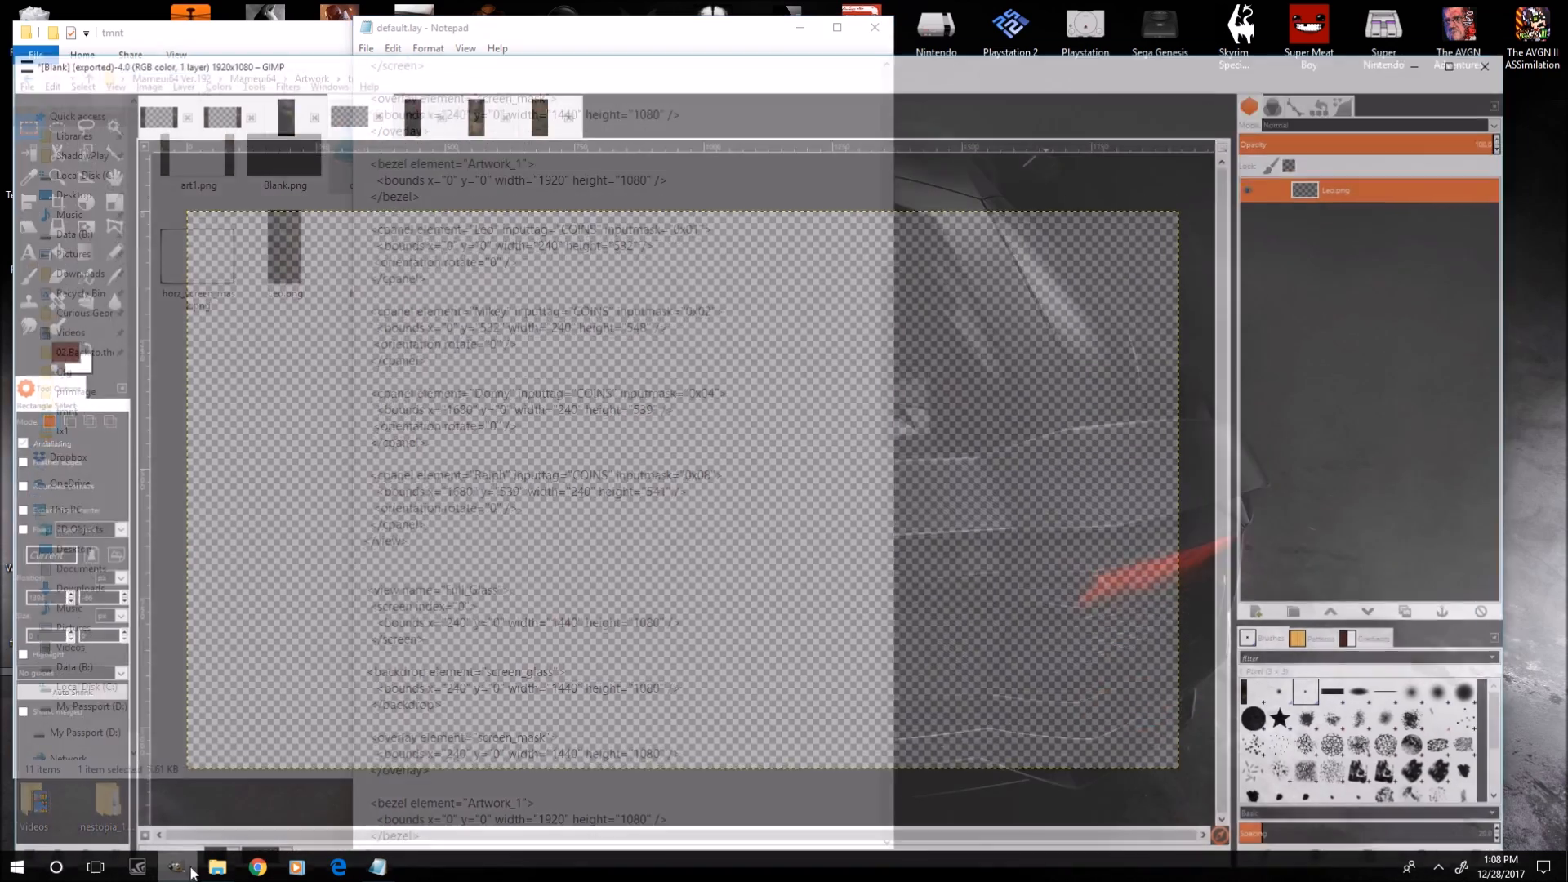
click(223, 63)
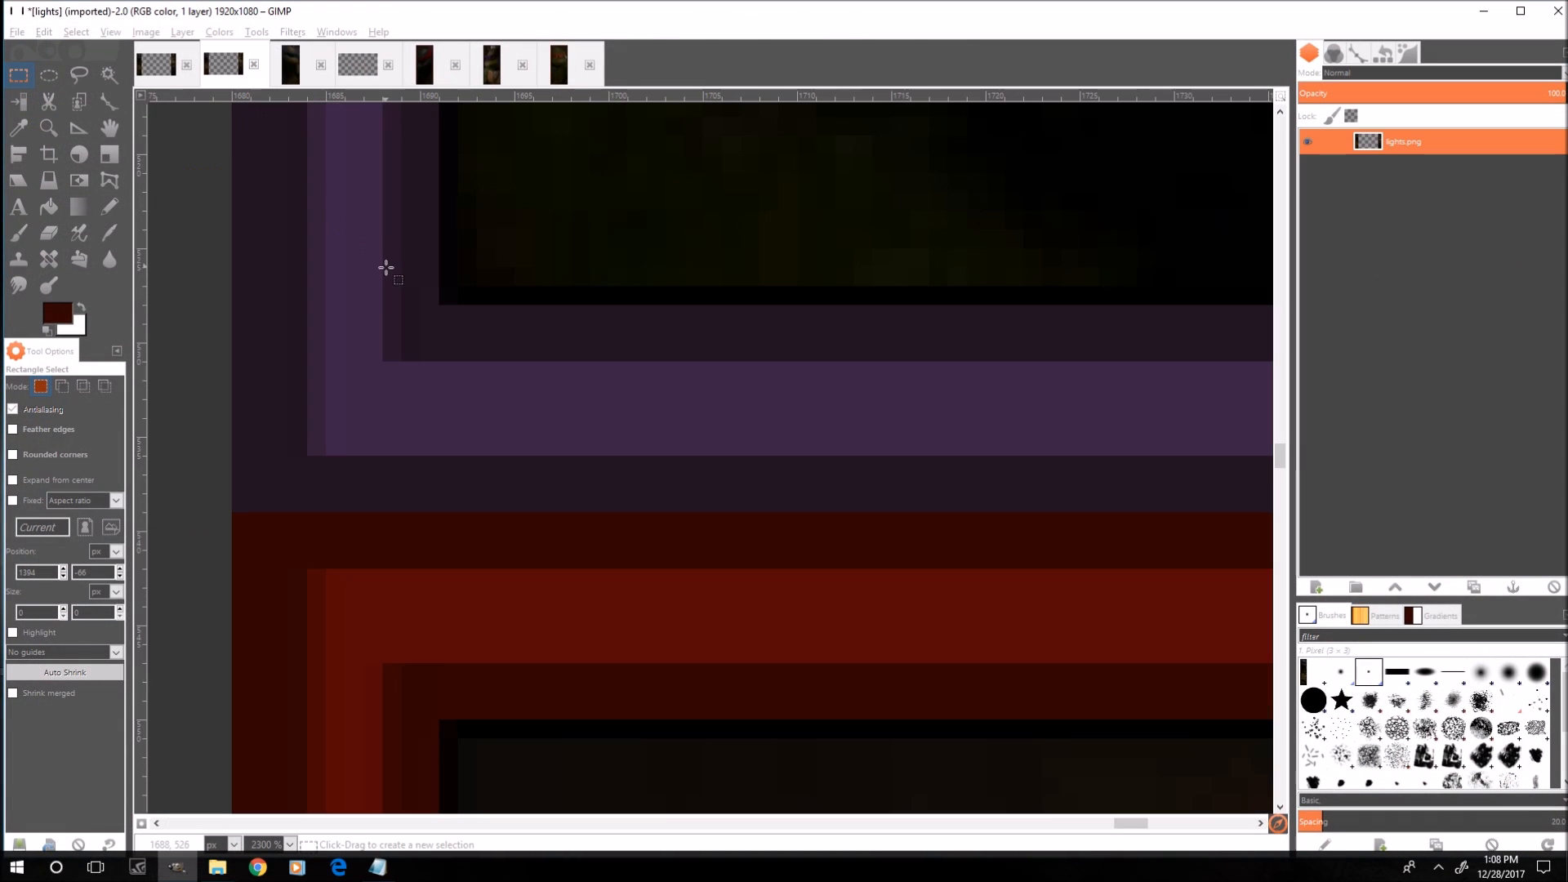
scroll(777, 333, down, 2)
scroll(852, 373, down, 5)
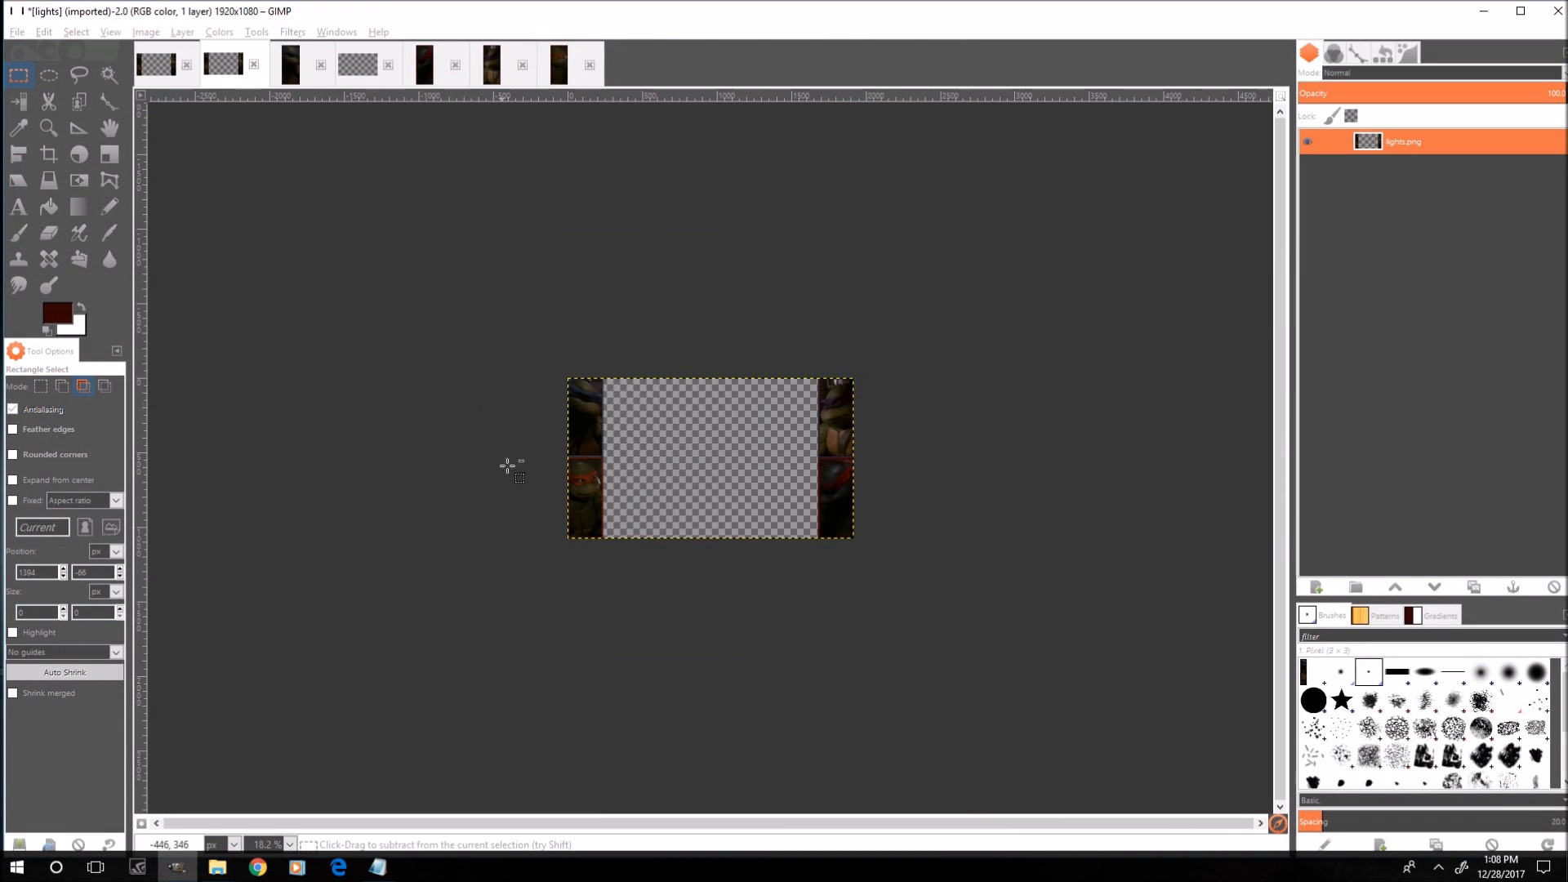
scroll(920, 430, up, 4)
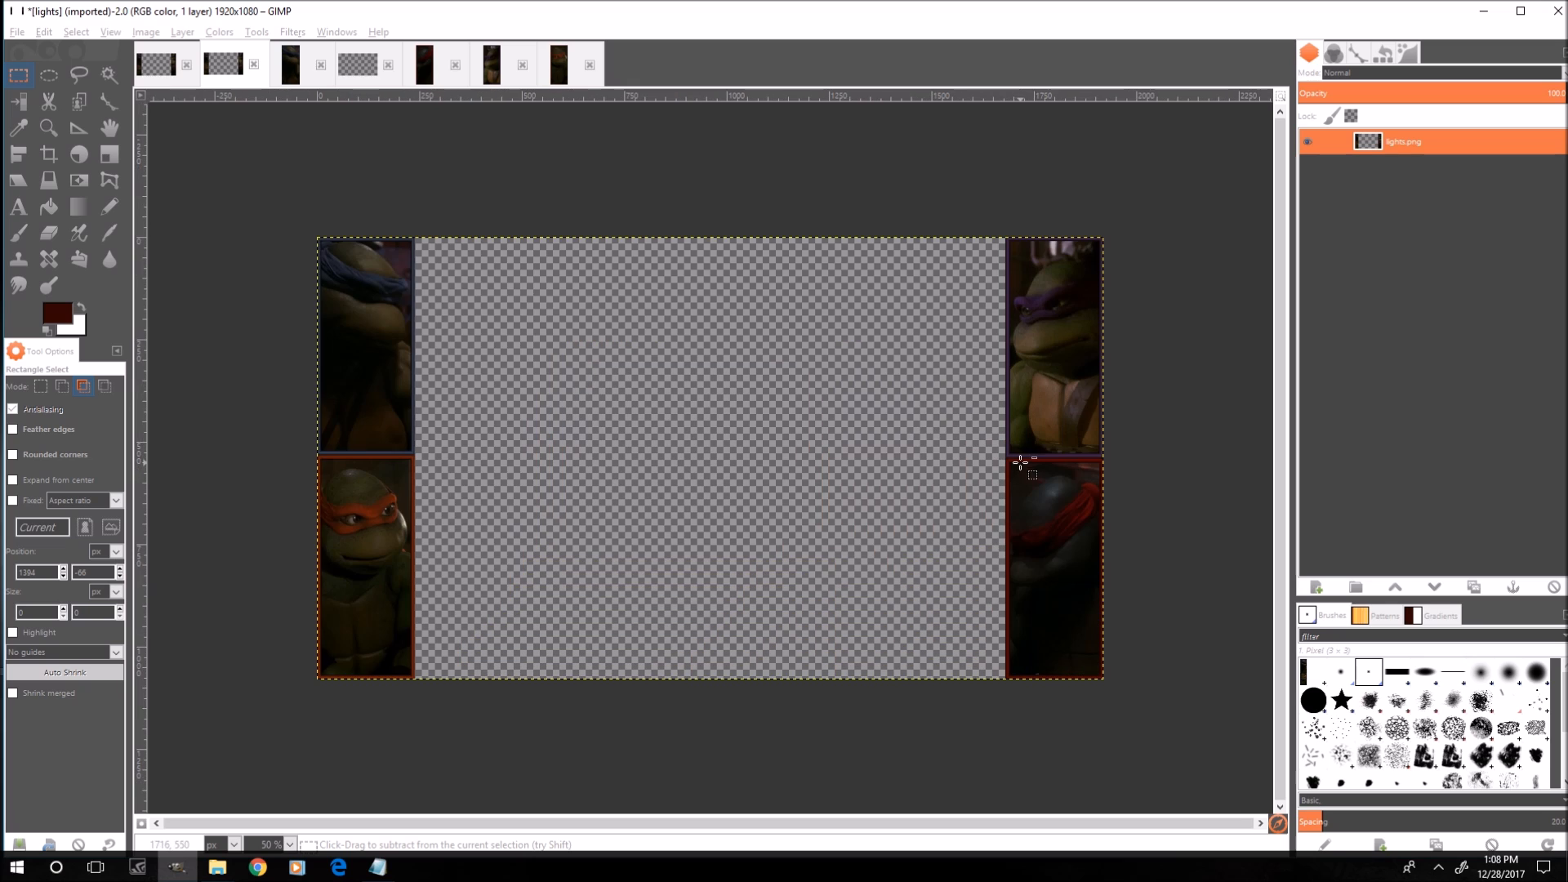
scroll(1266, 475, up, 3)
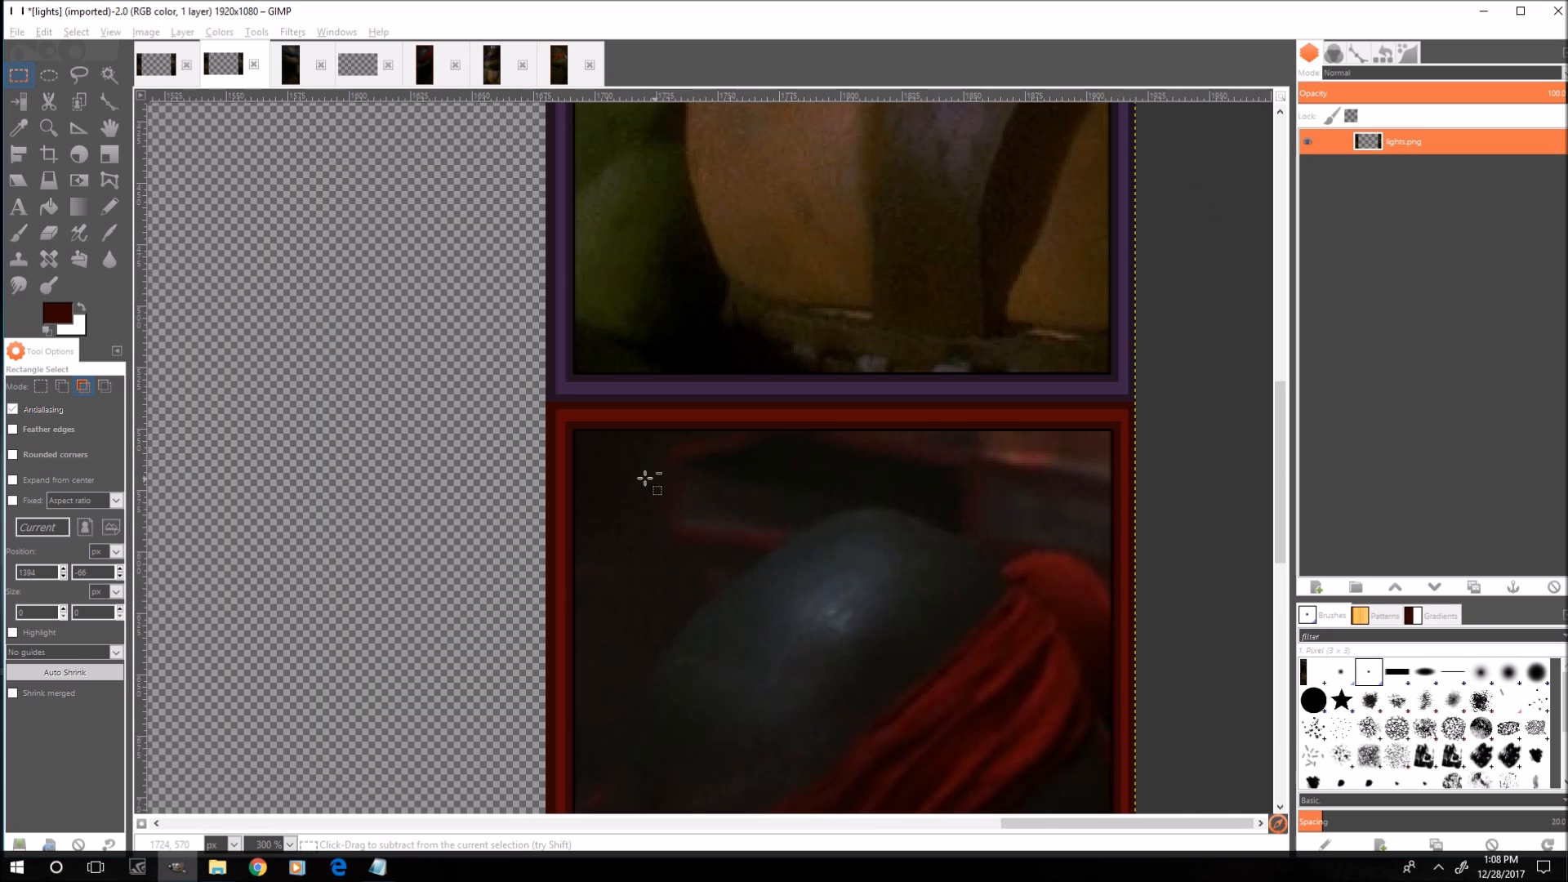
scroll(647, 476, up, 4)
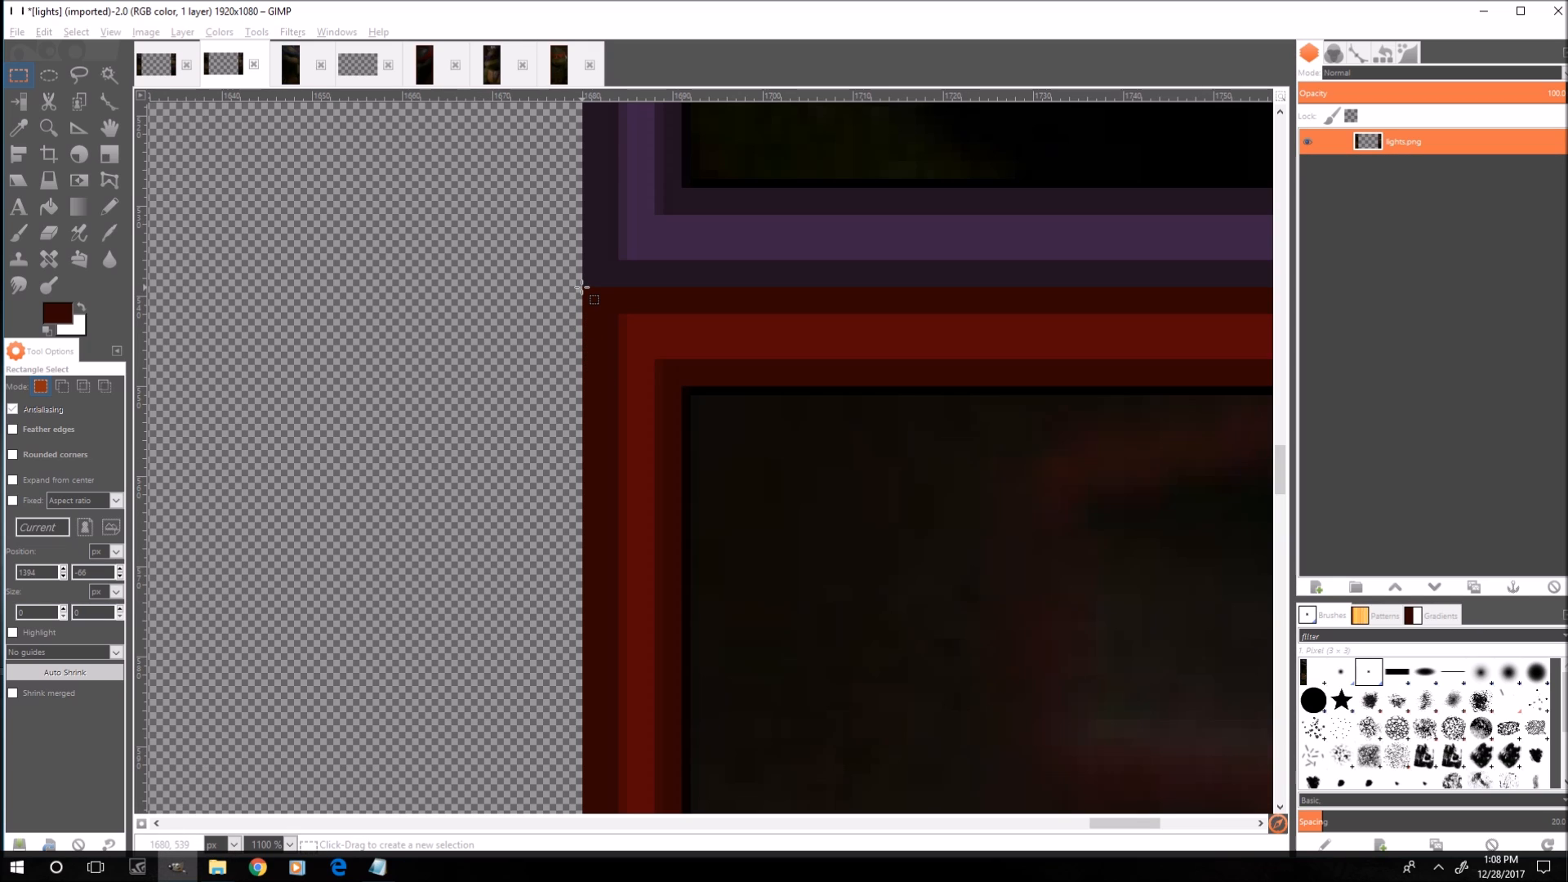
click(377, 867)
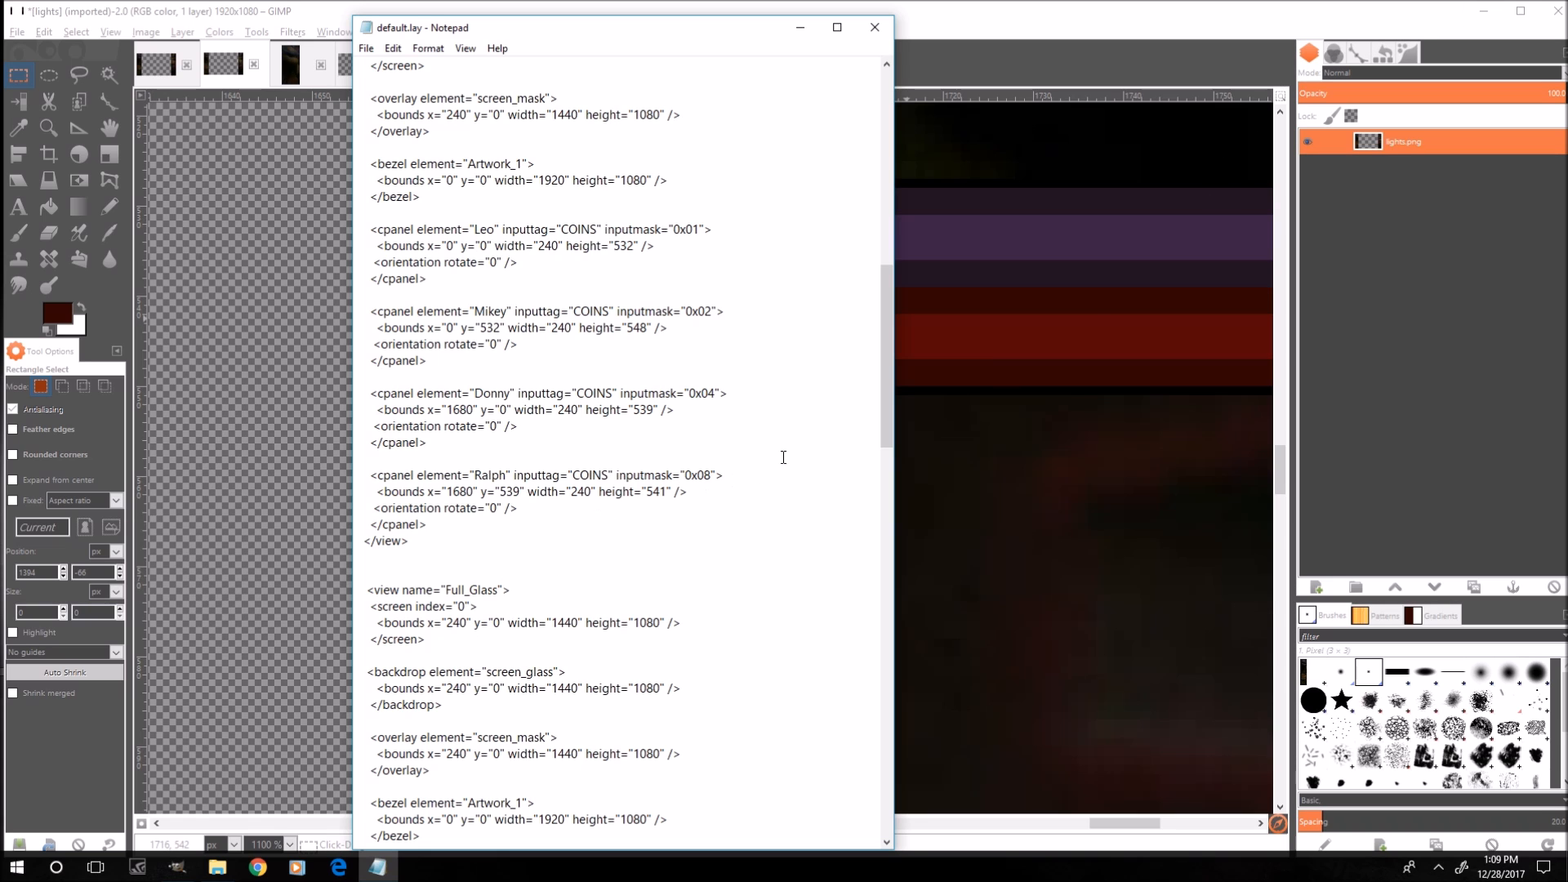
click(1484, 12)
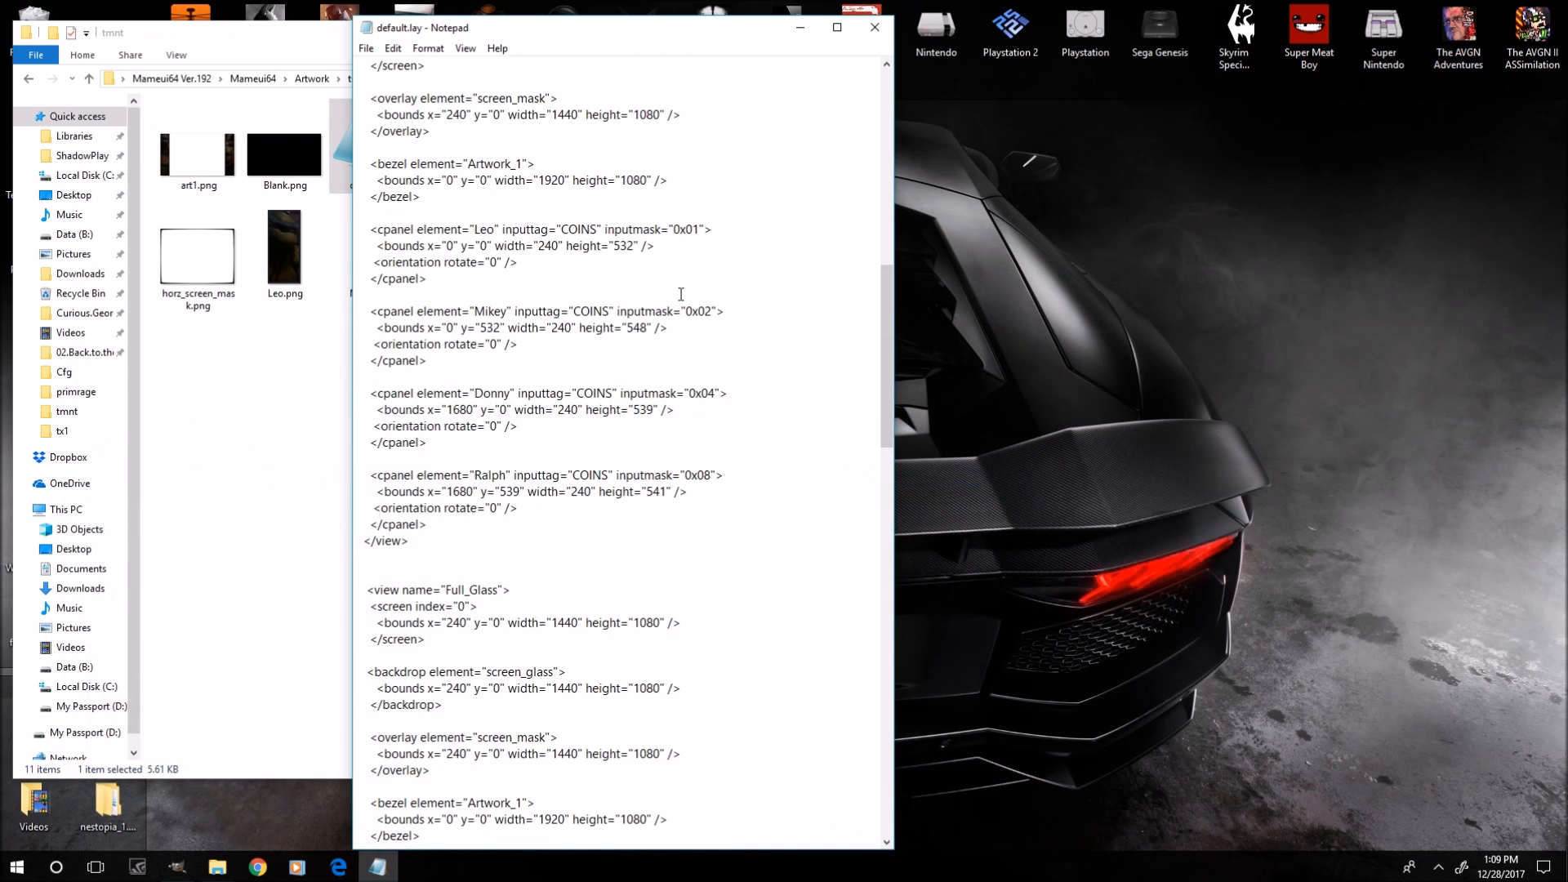
Inspect Ralph.png's file details and open it briefly before closing the viewer.
click(229, 455)
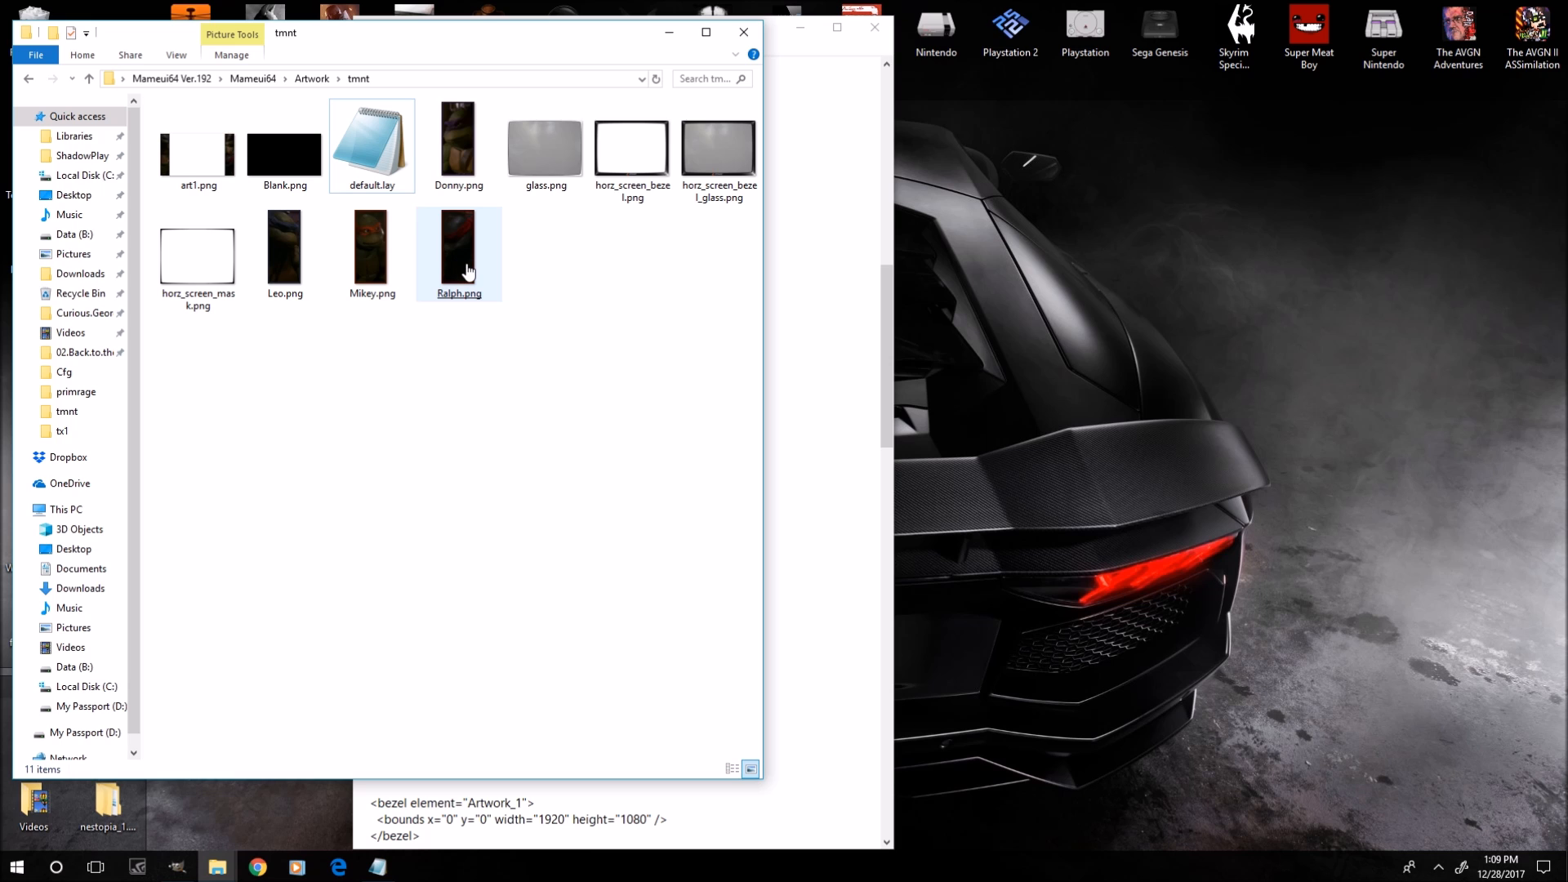
click(468, 271)
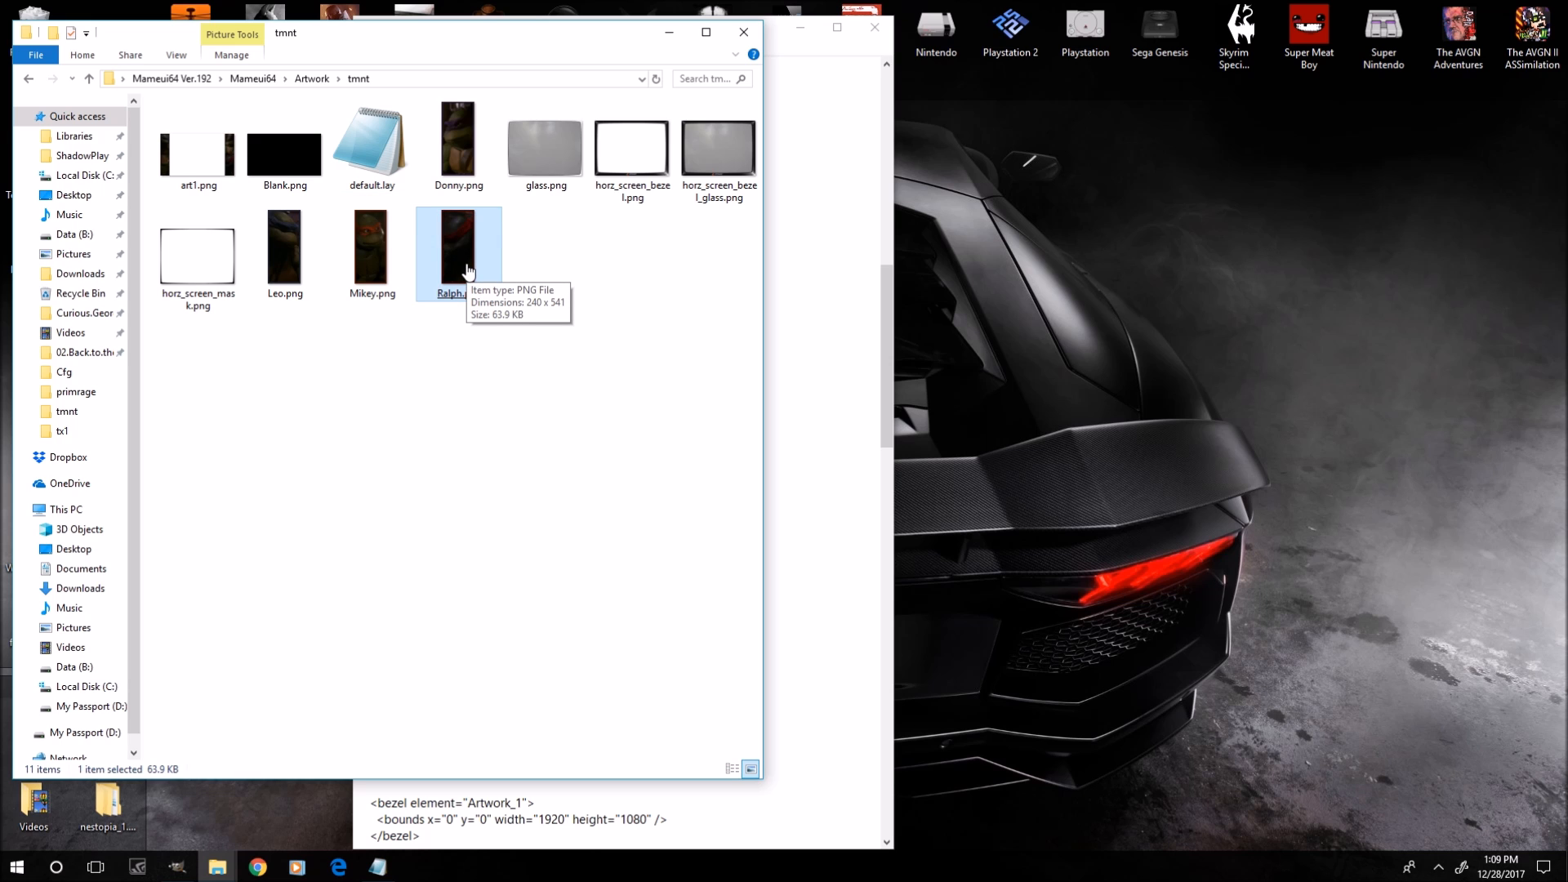
double_click(469, 271)
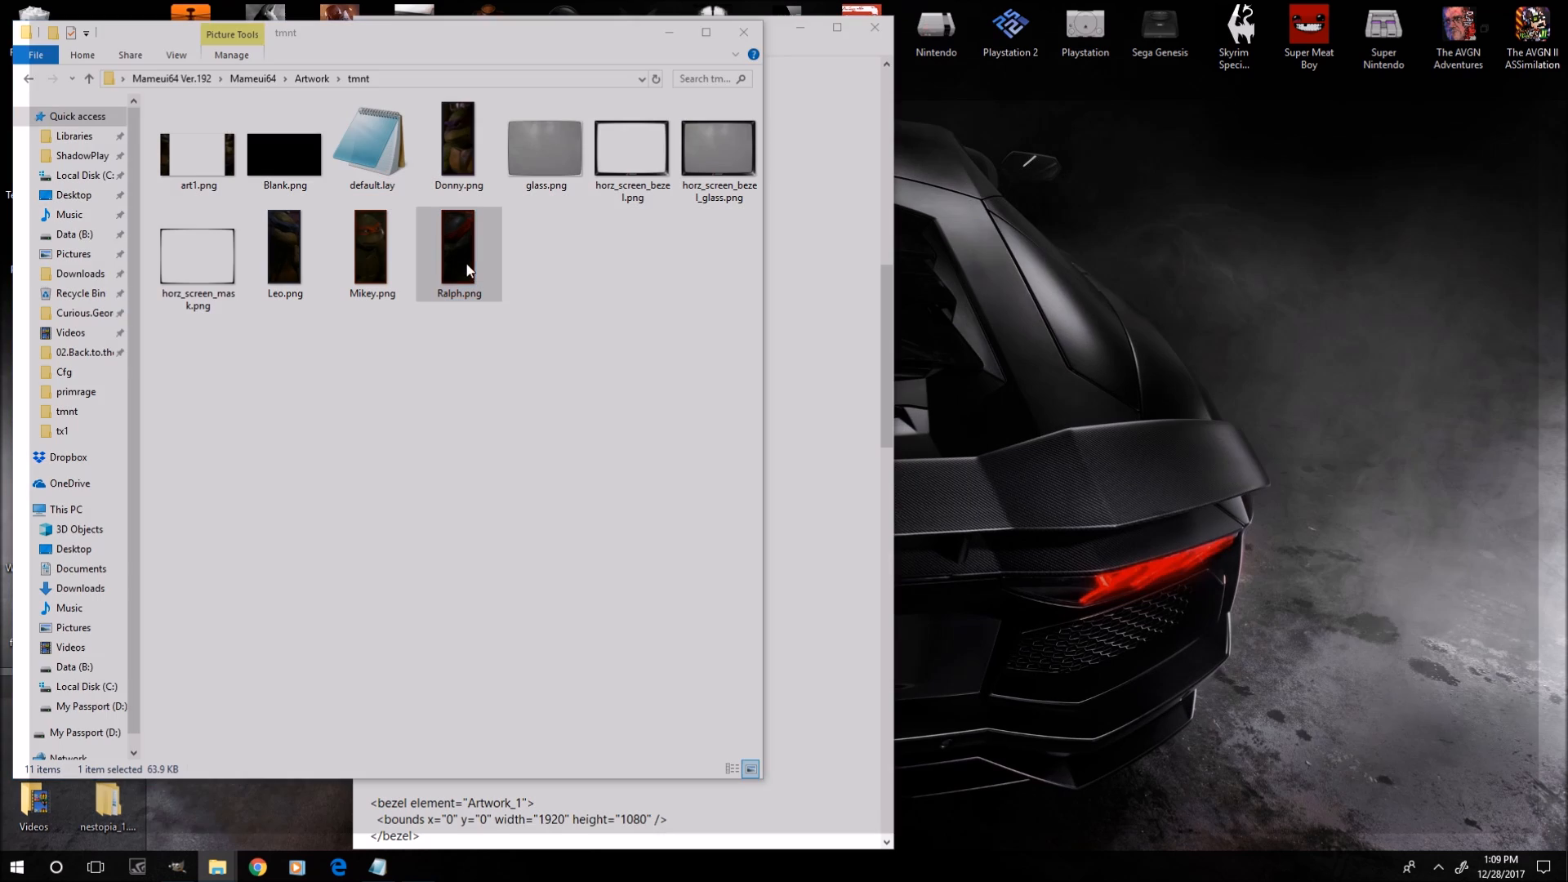
click(1551, 17)
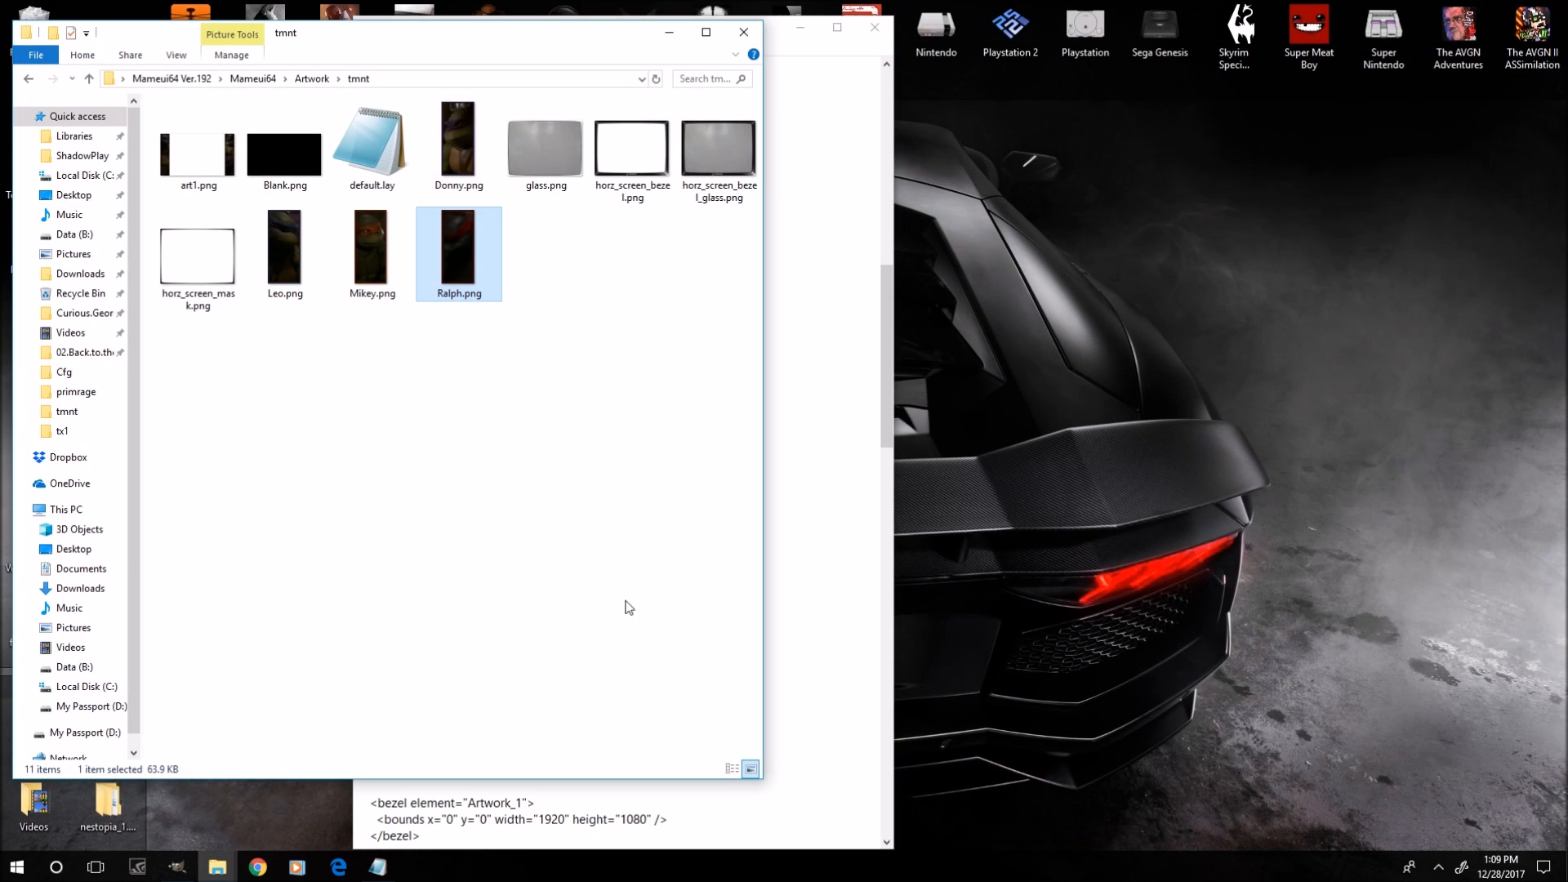
Return to default.lay and scroll through the Ralph cpanel and element definitions.
click(841, 721)
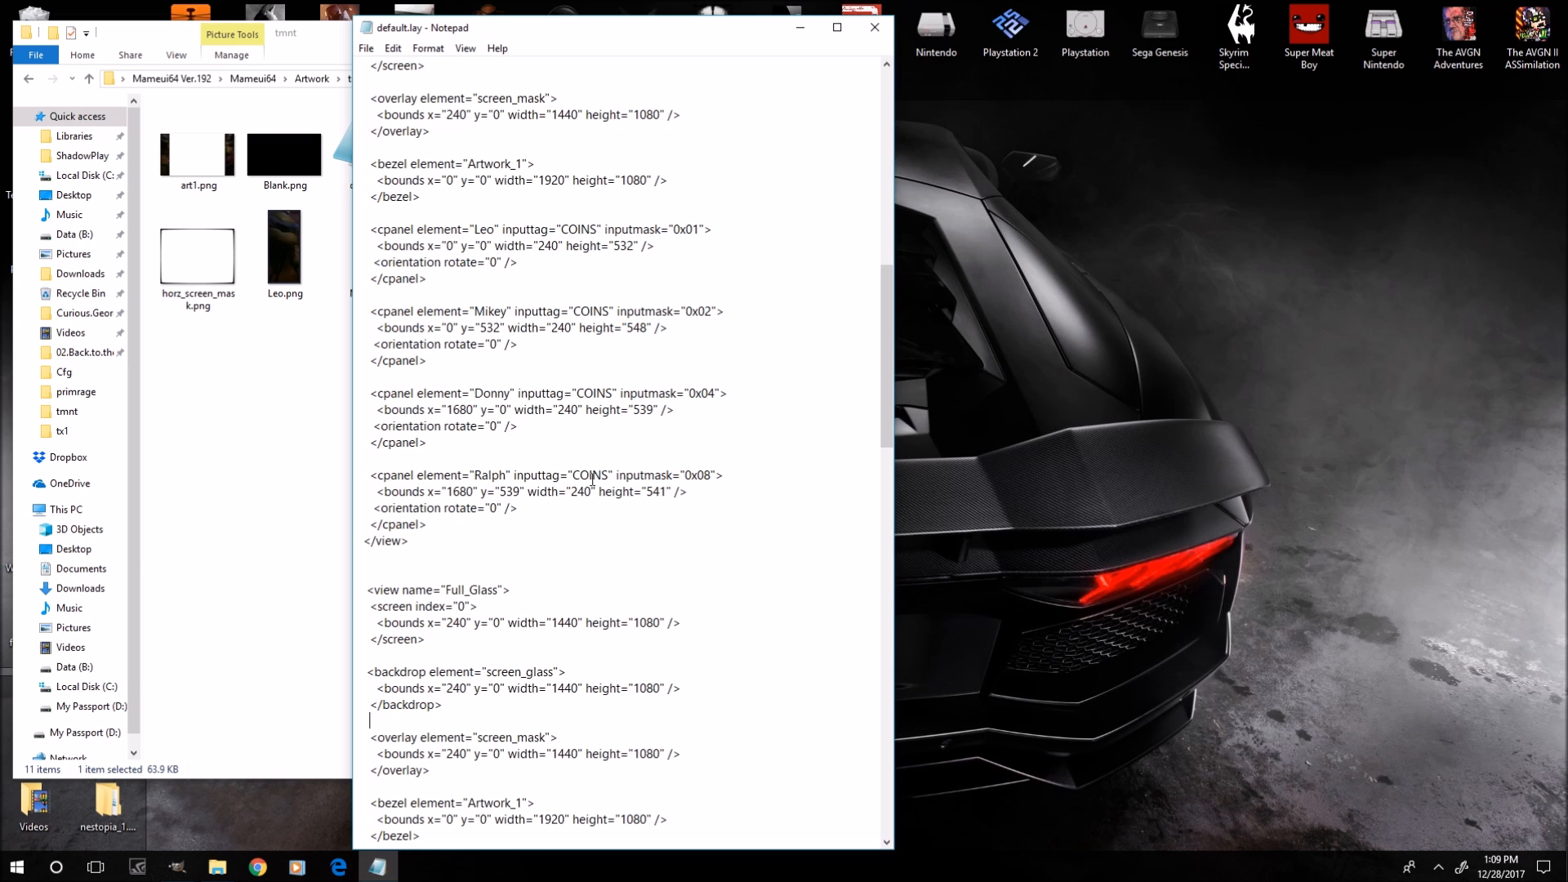
scroll(592, 482, up, 14)
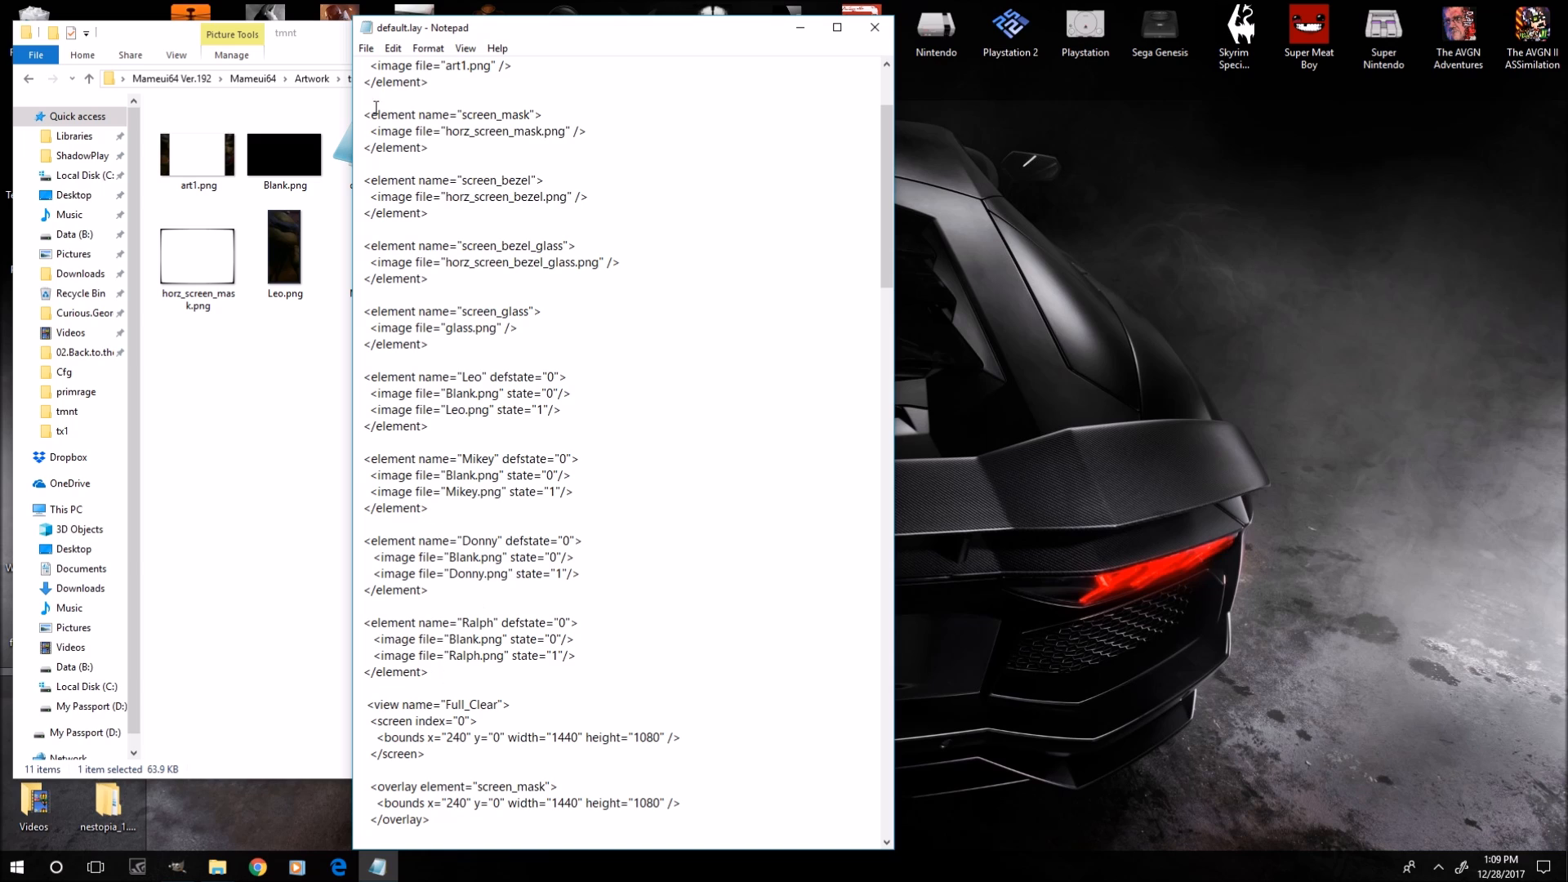
scroll(461, 723, down, 2)
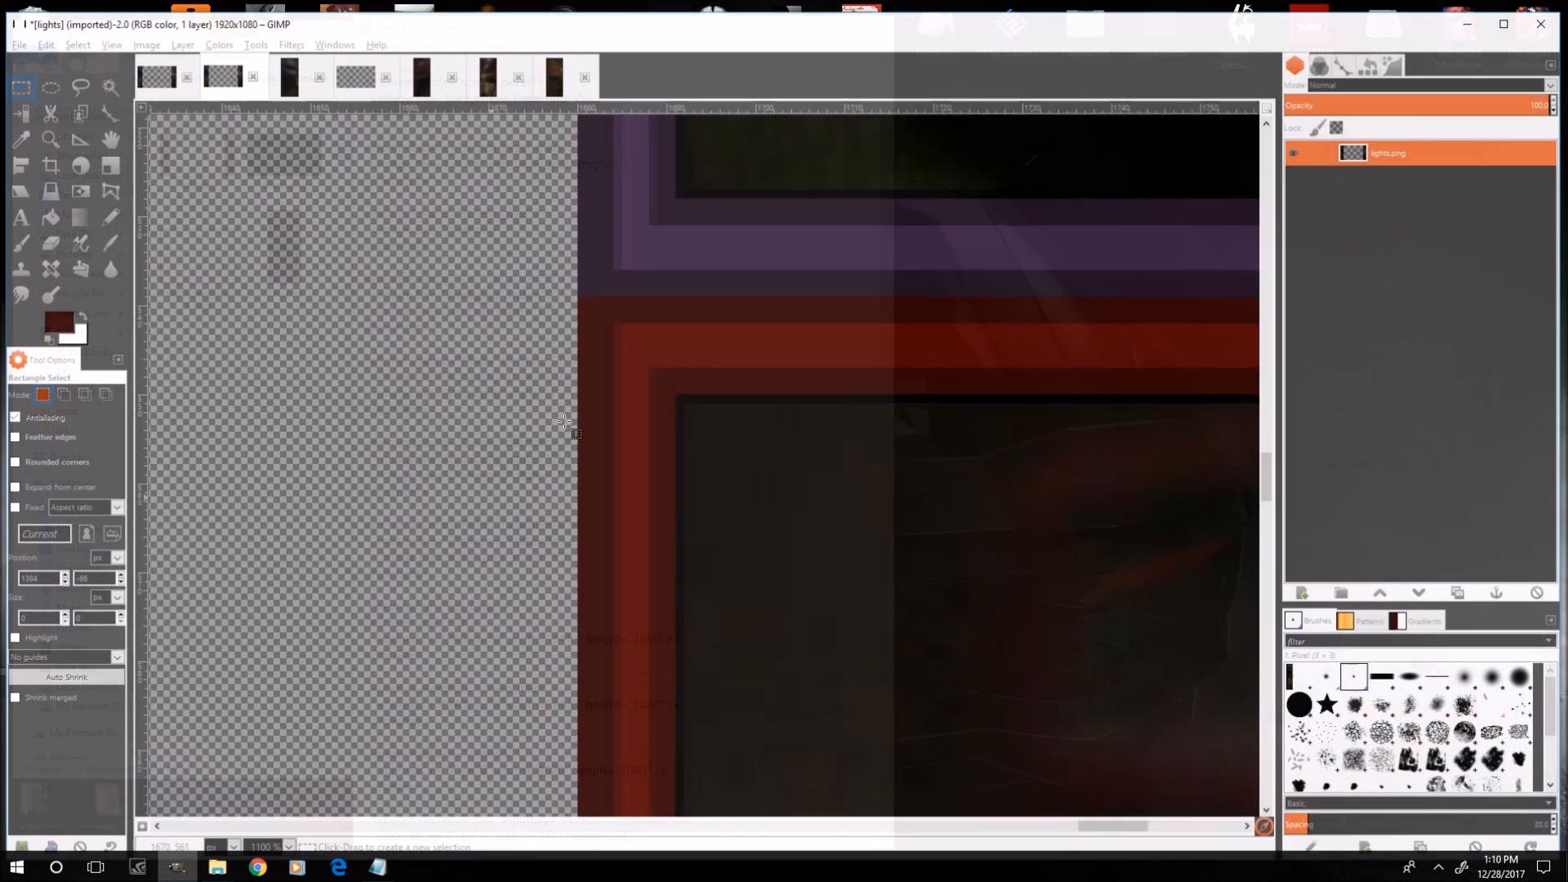
Briefly show the Blank image in GIMP, then review the element list at the top of default.lay.
click(357, 77)
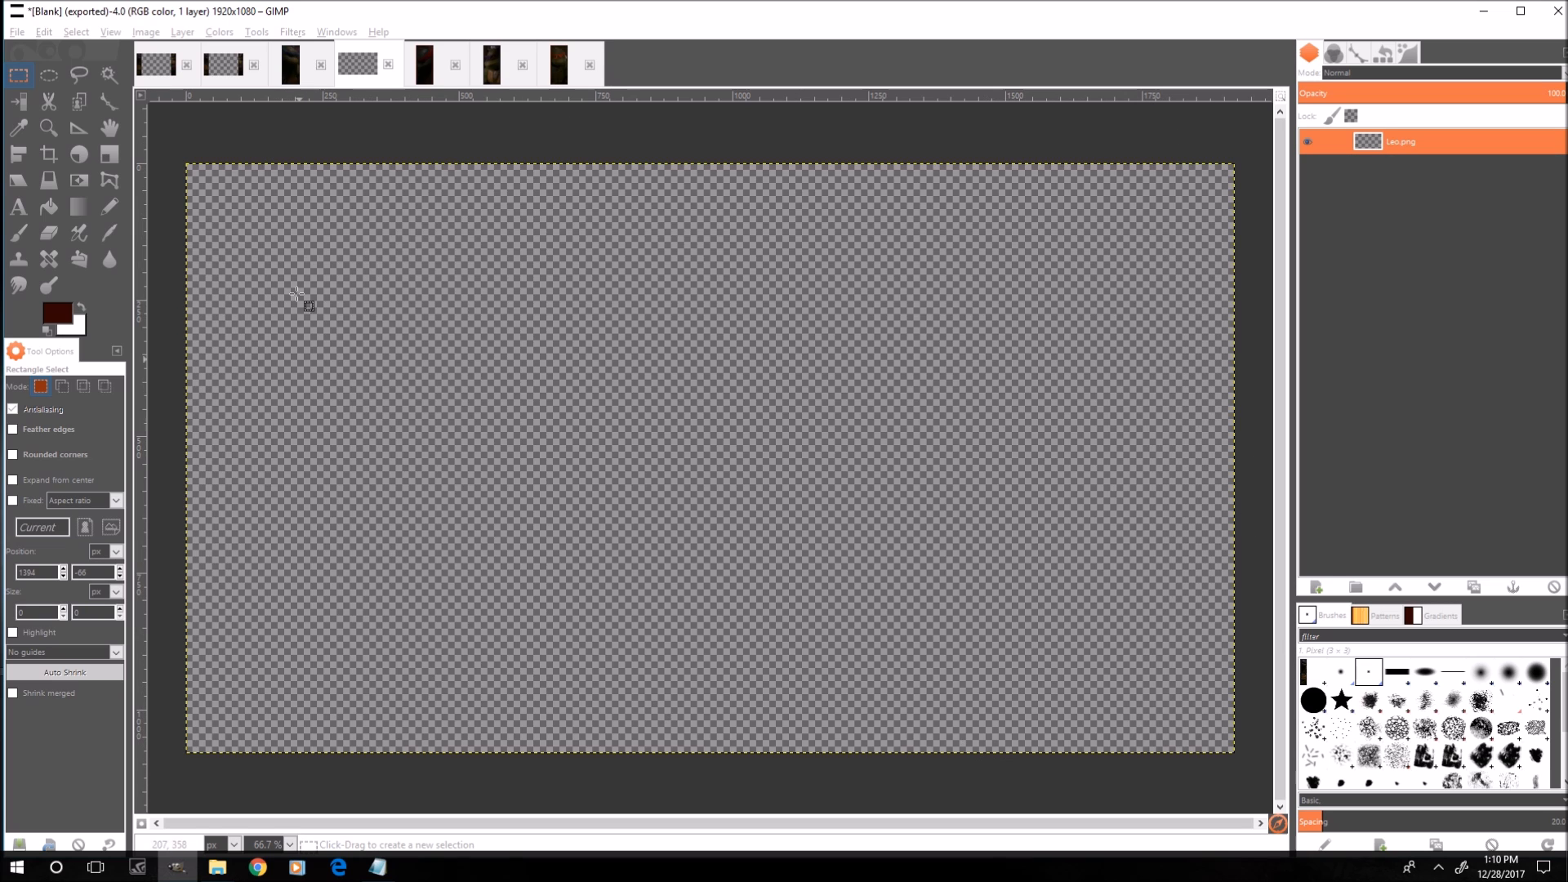
click(1485, 11)
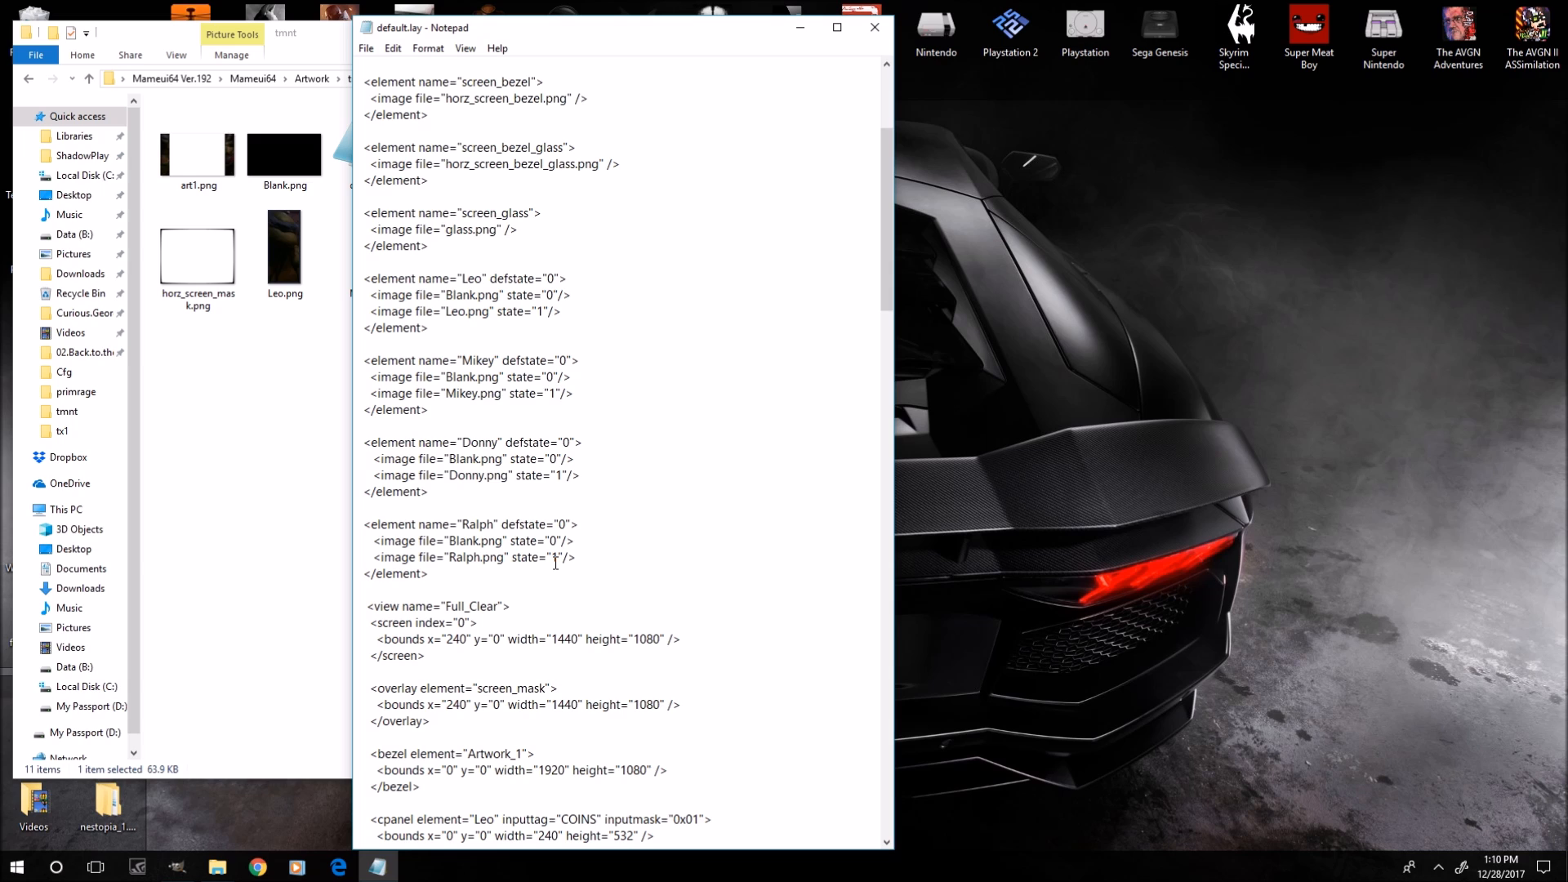
scroll(571, 369, up, 3)
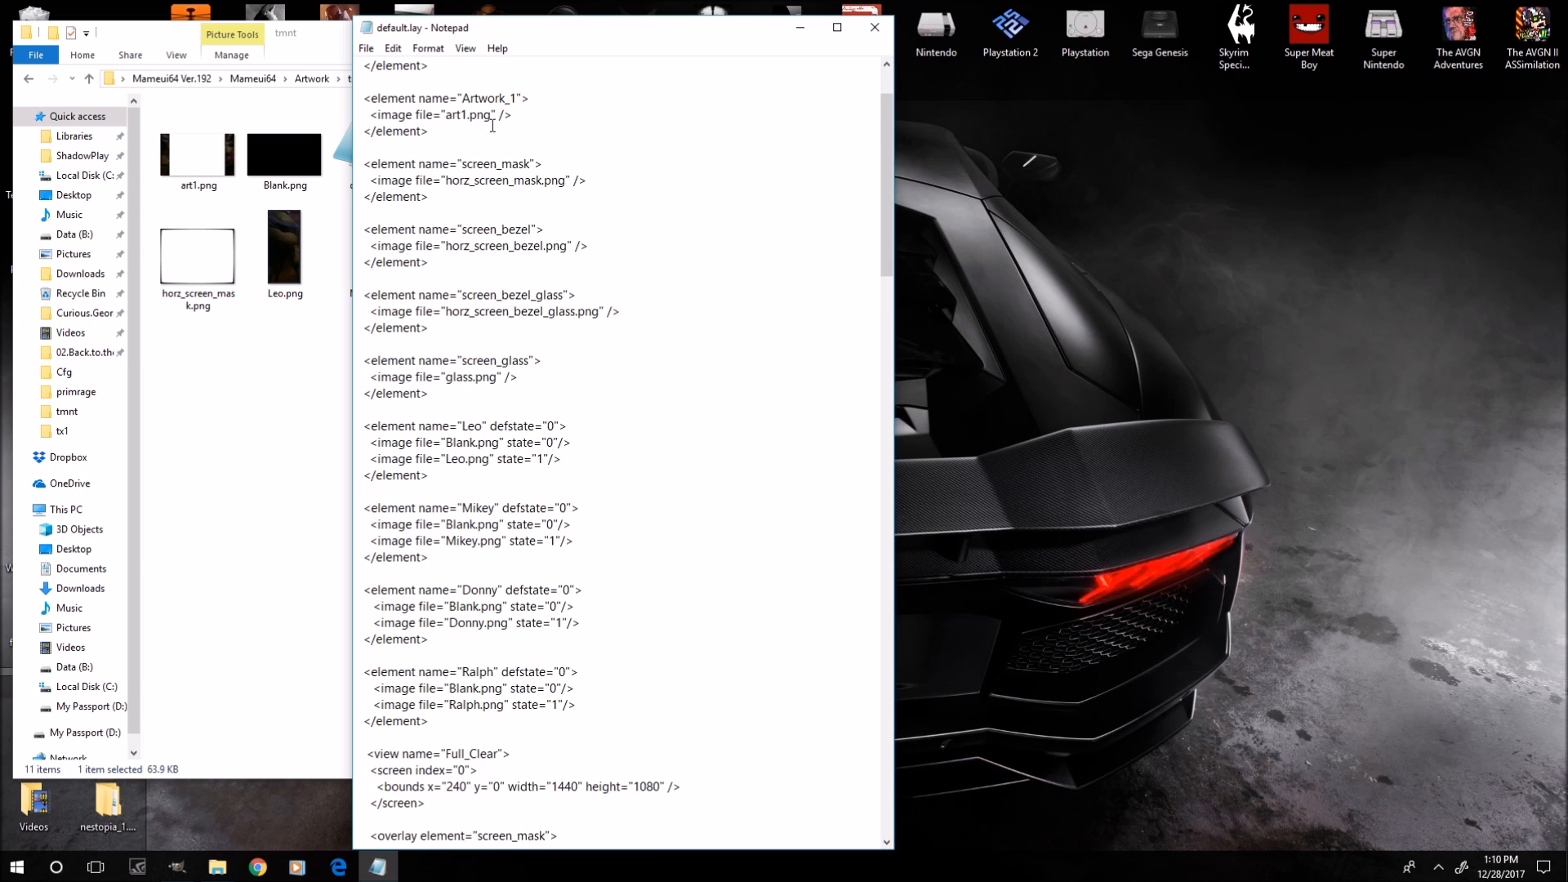
scroll(502, 155, up, 2)
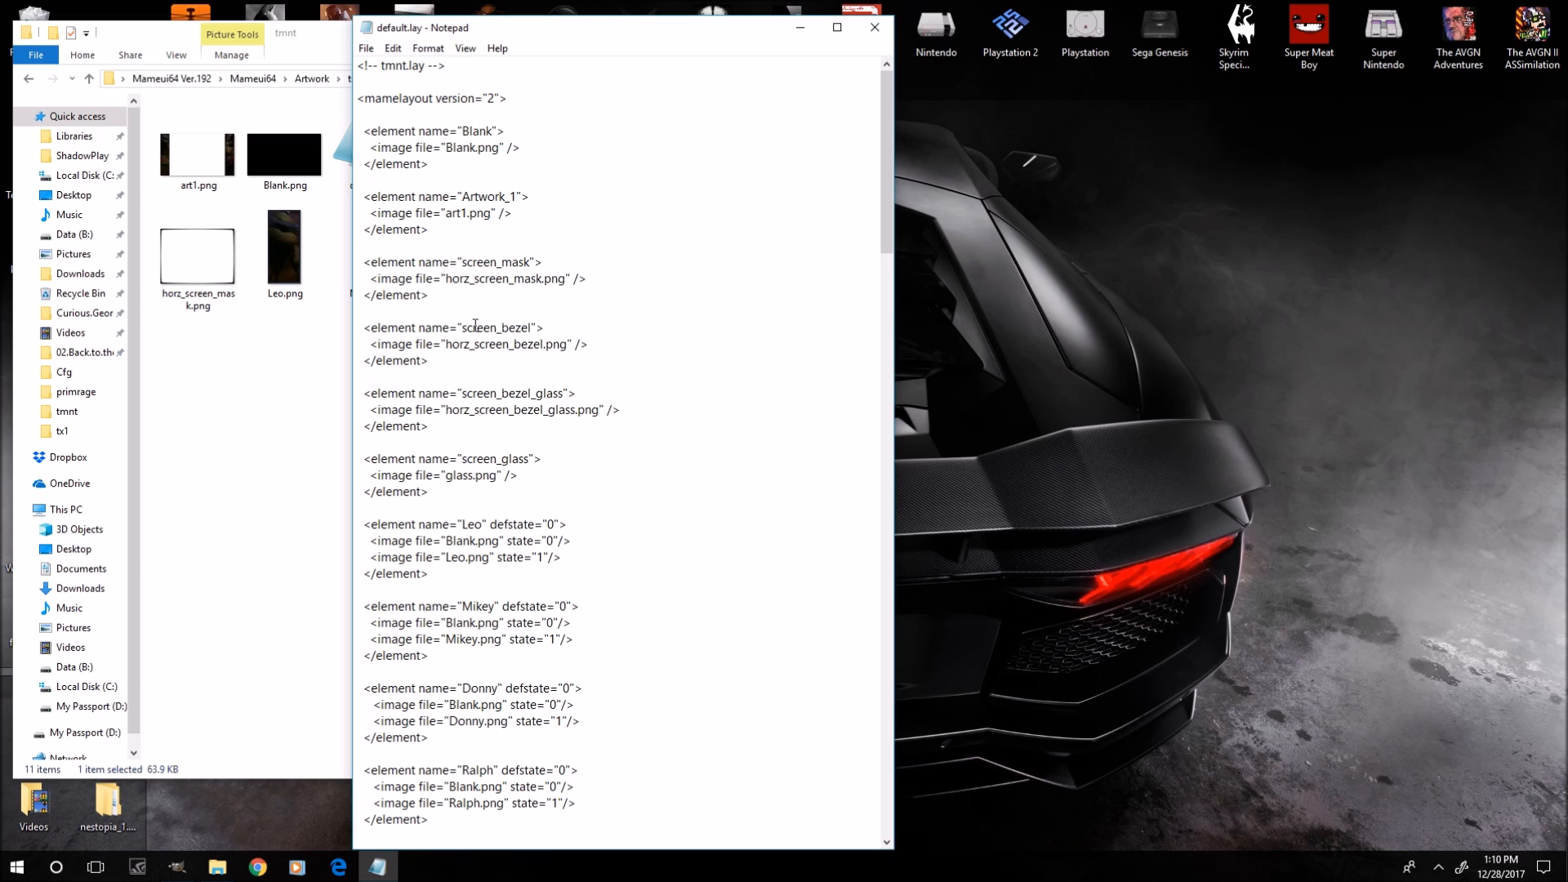
scroll(546, 625, down, 2)
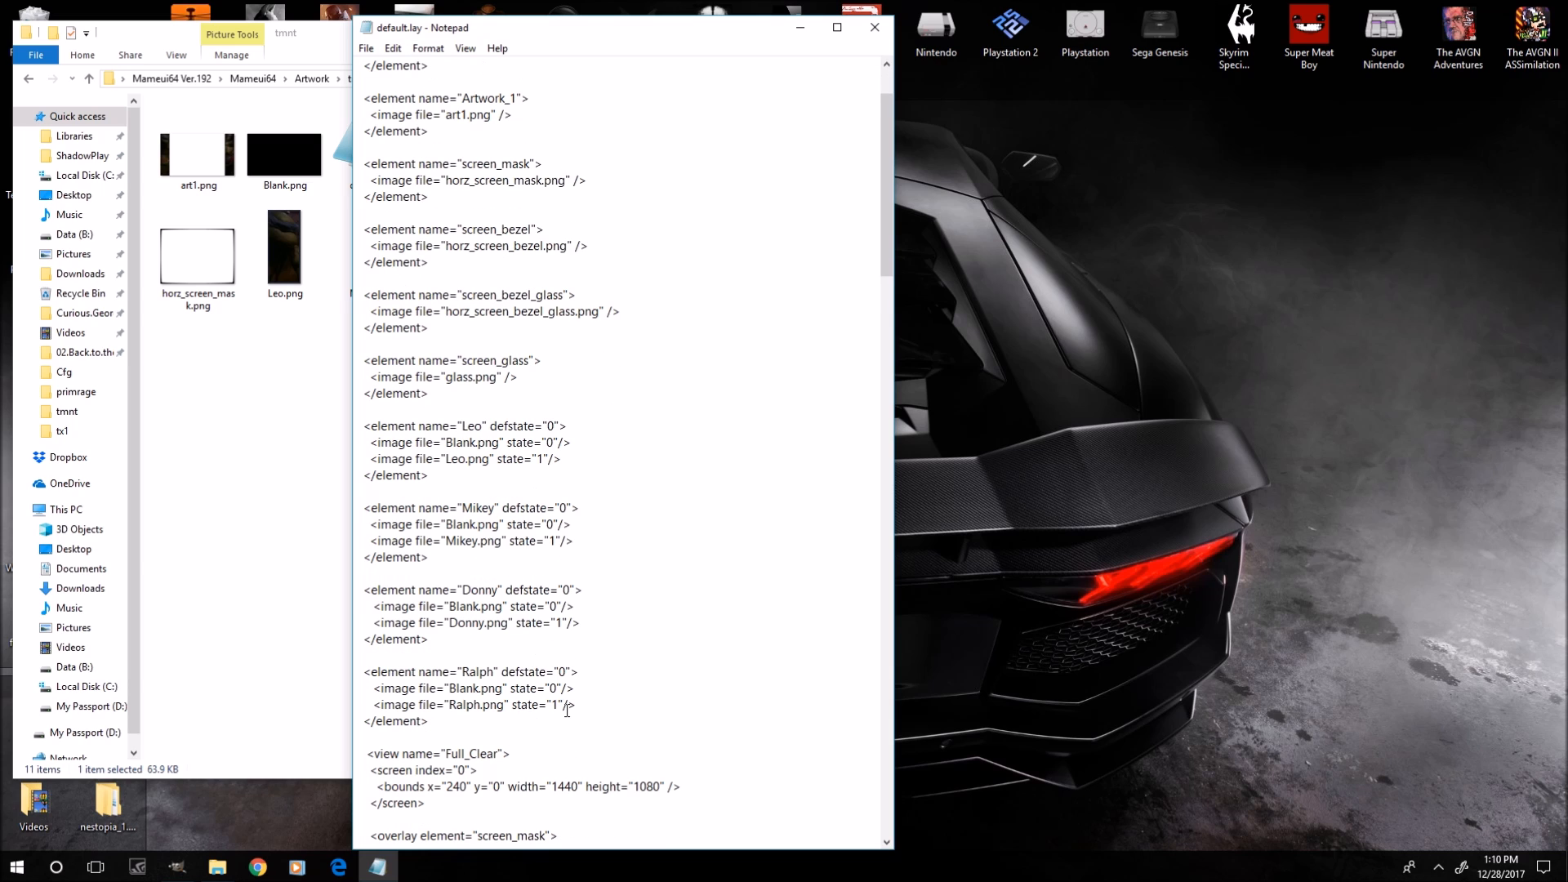
scroll(389, 549, down, 2)
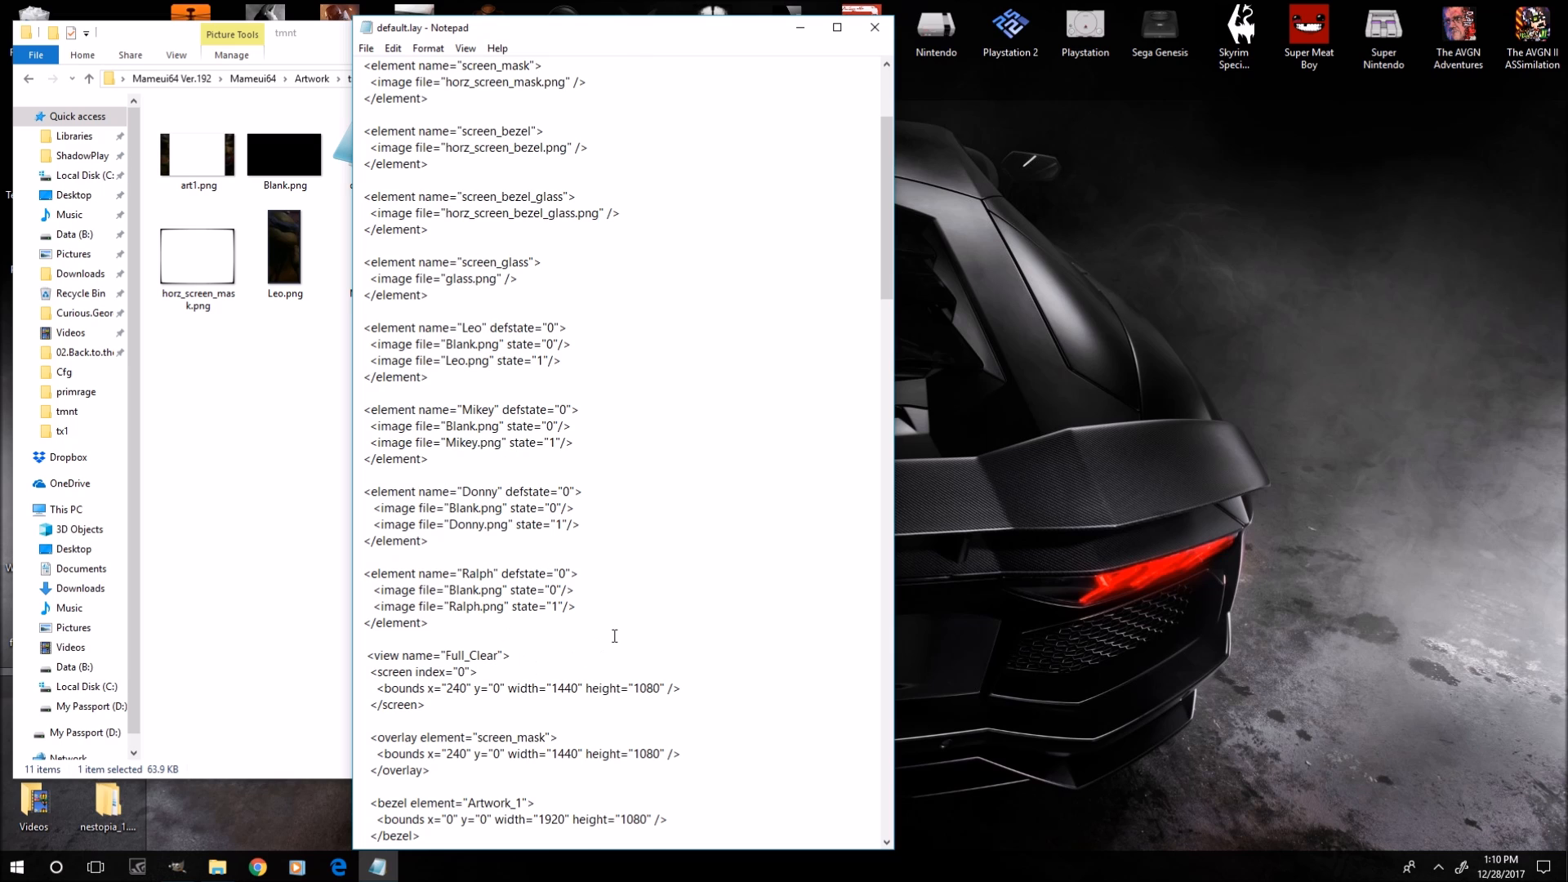
Scroll up and down through default.lay between the element definitions and the Full_Clear view.
scroll(614, 636, down, 12)
scroll(614, 637, up, 1)
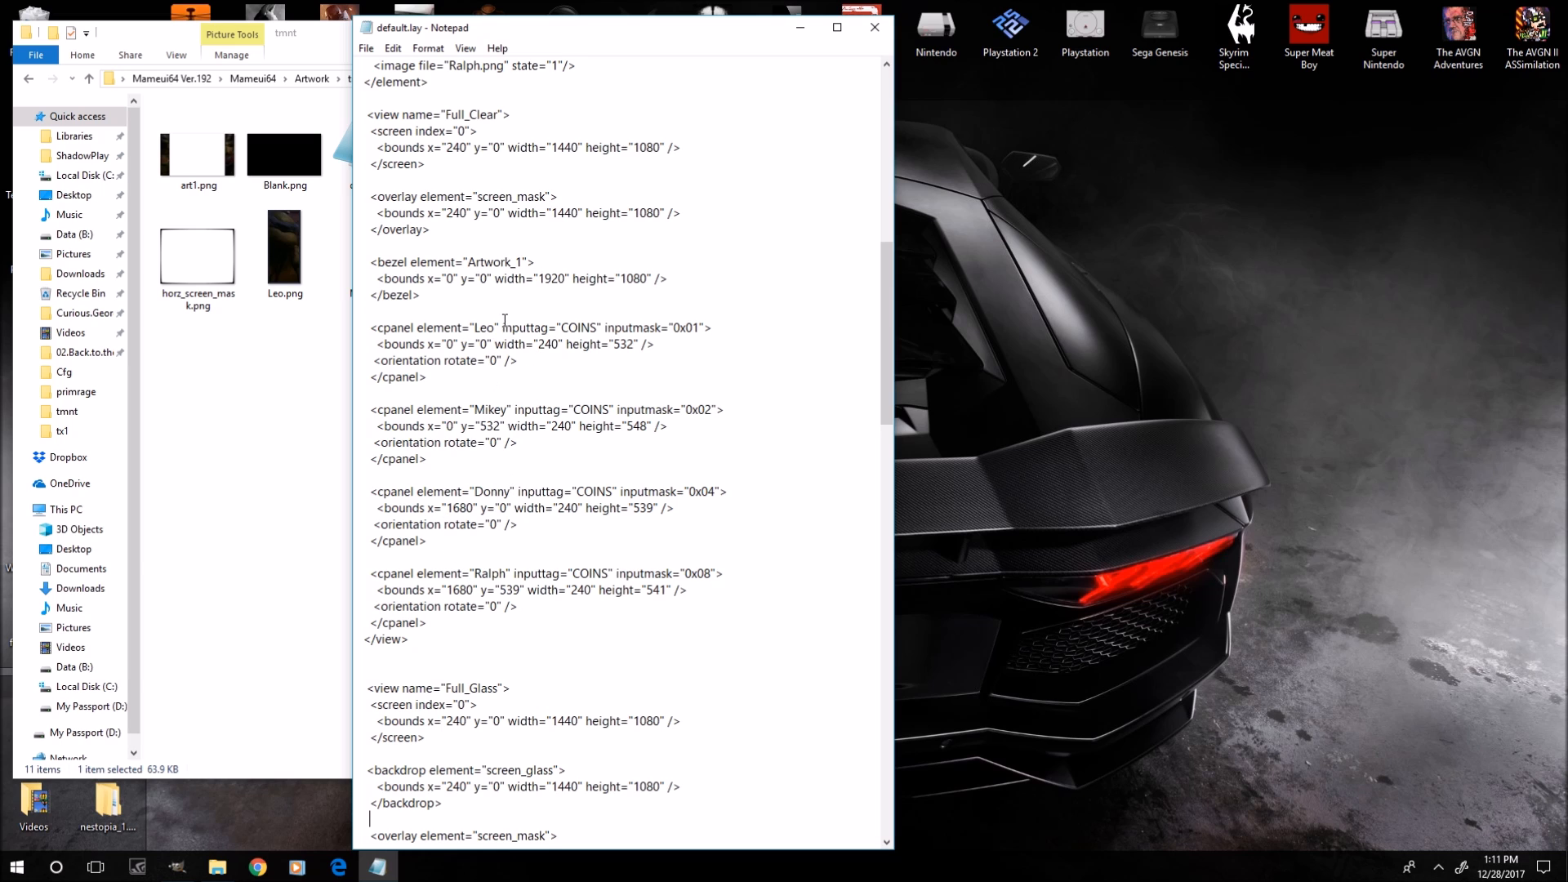
scroll(464, 335, up, 11)
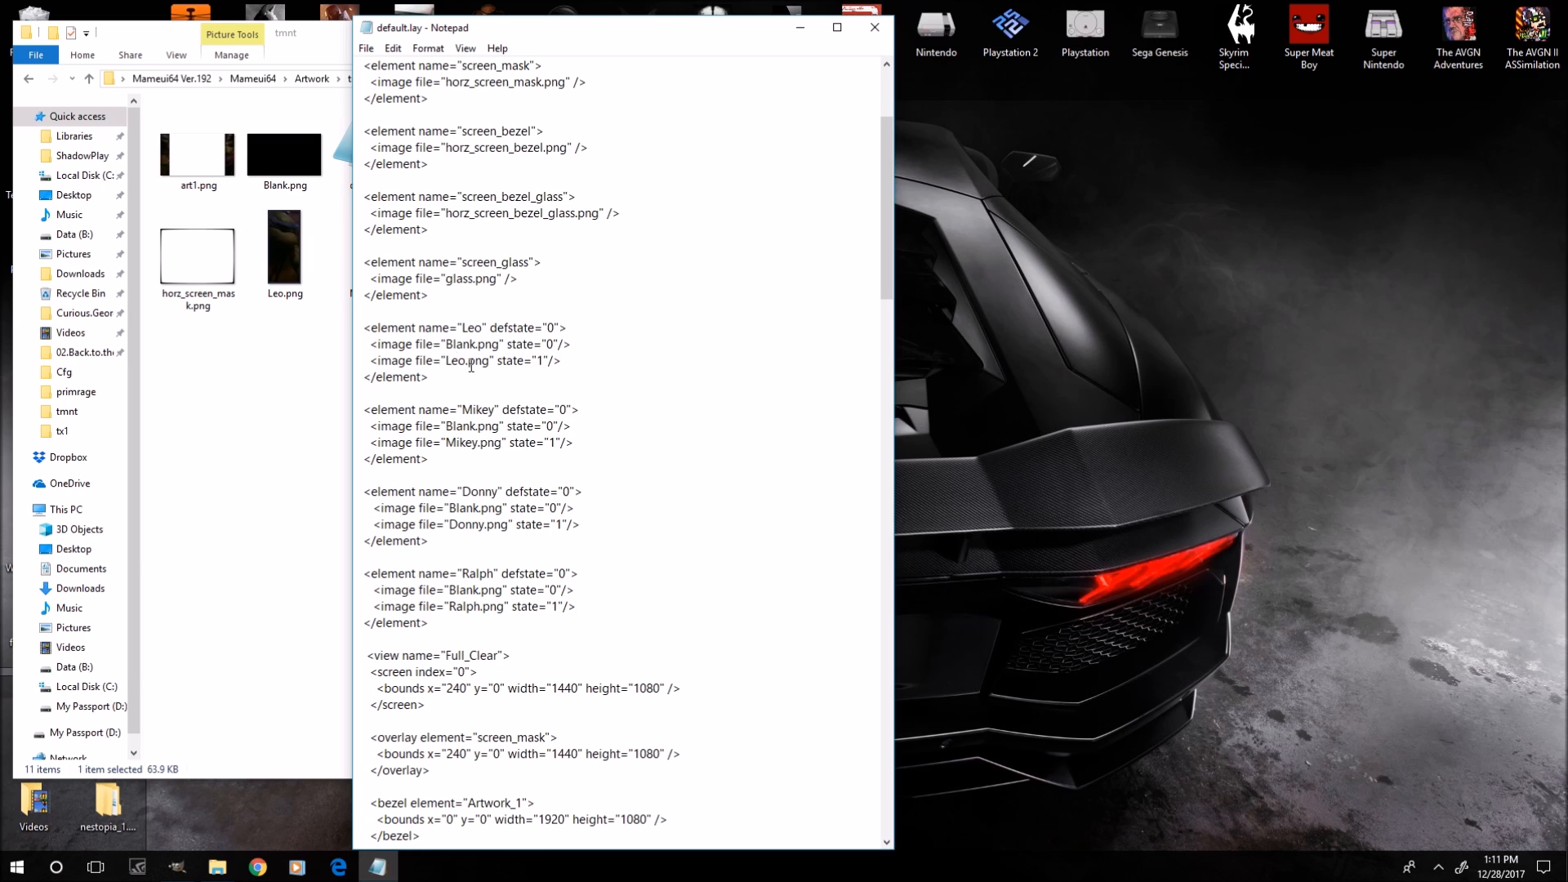
scroll(478, 366, down, 9)
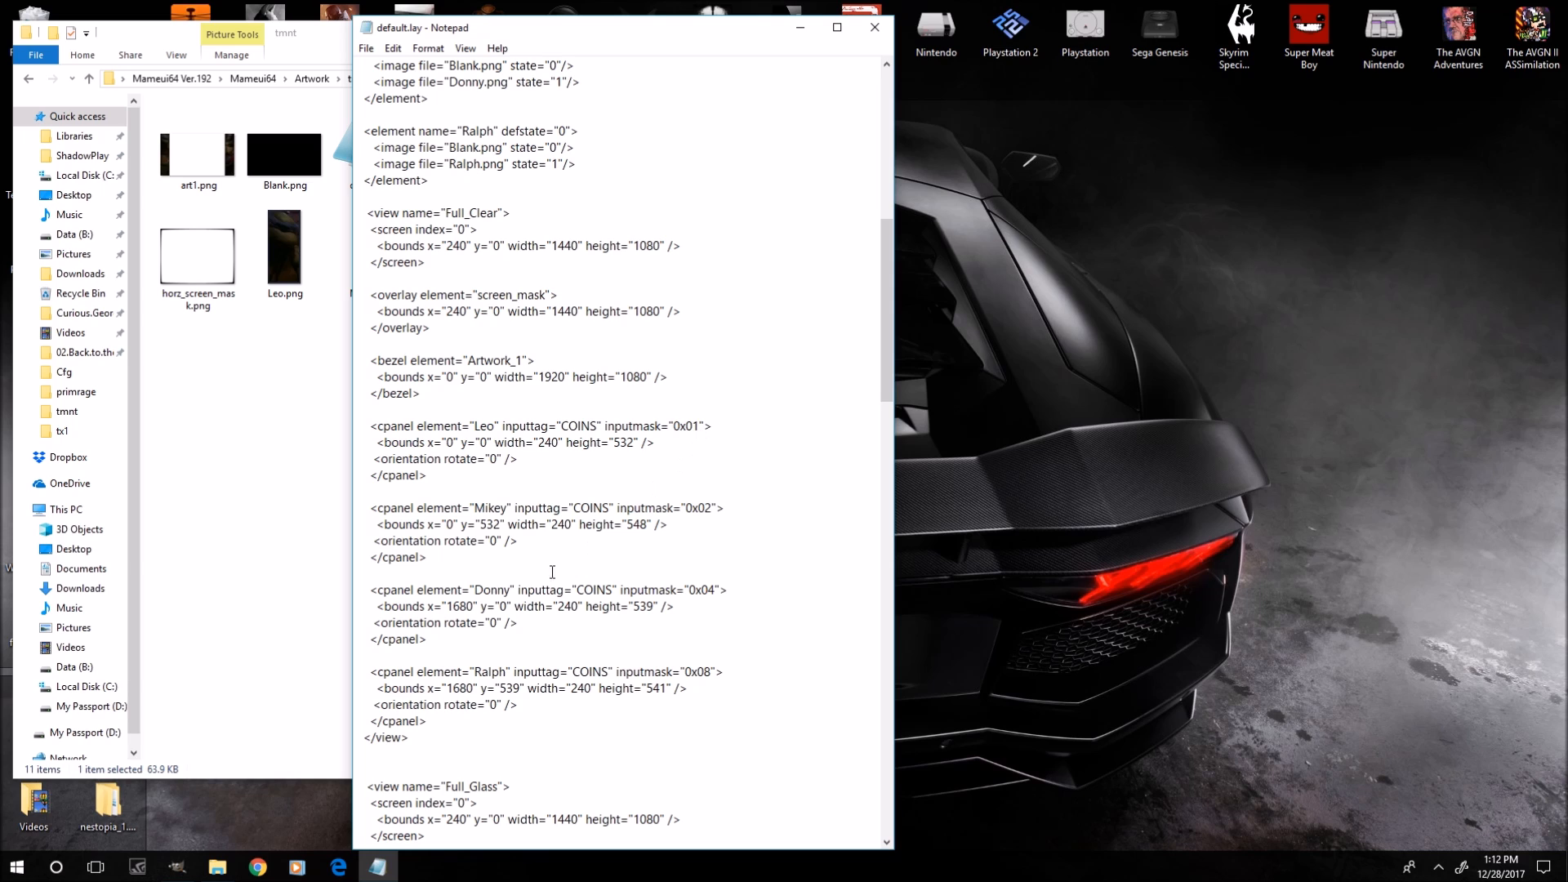
Bring the Mameui64 folder forward, move default.lay aside, and close the tmnt artwork folder window.
click(218, 868)
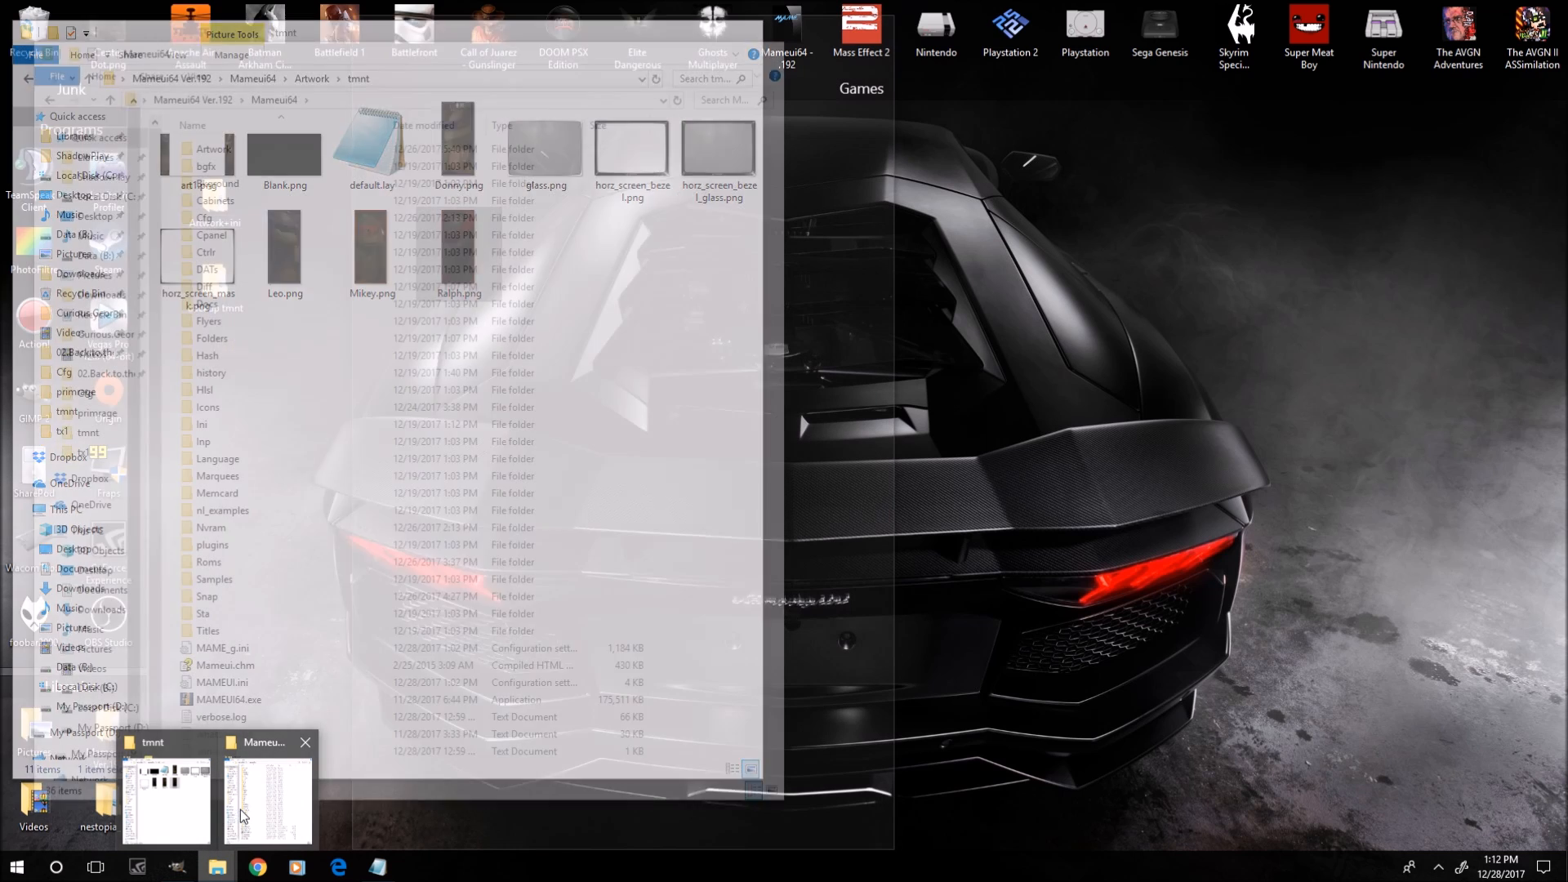
click(240, 810)
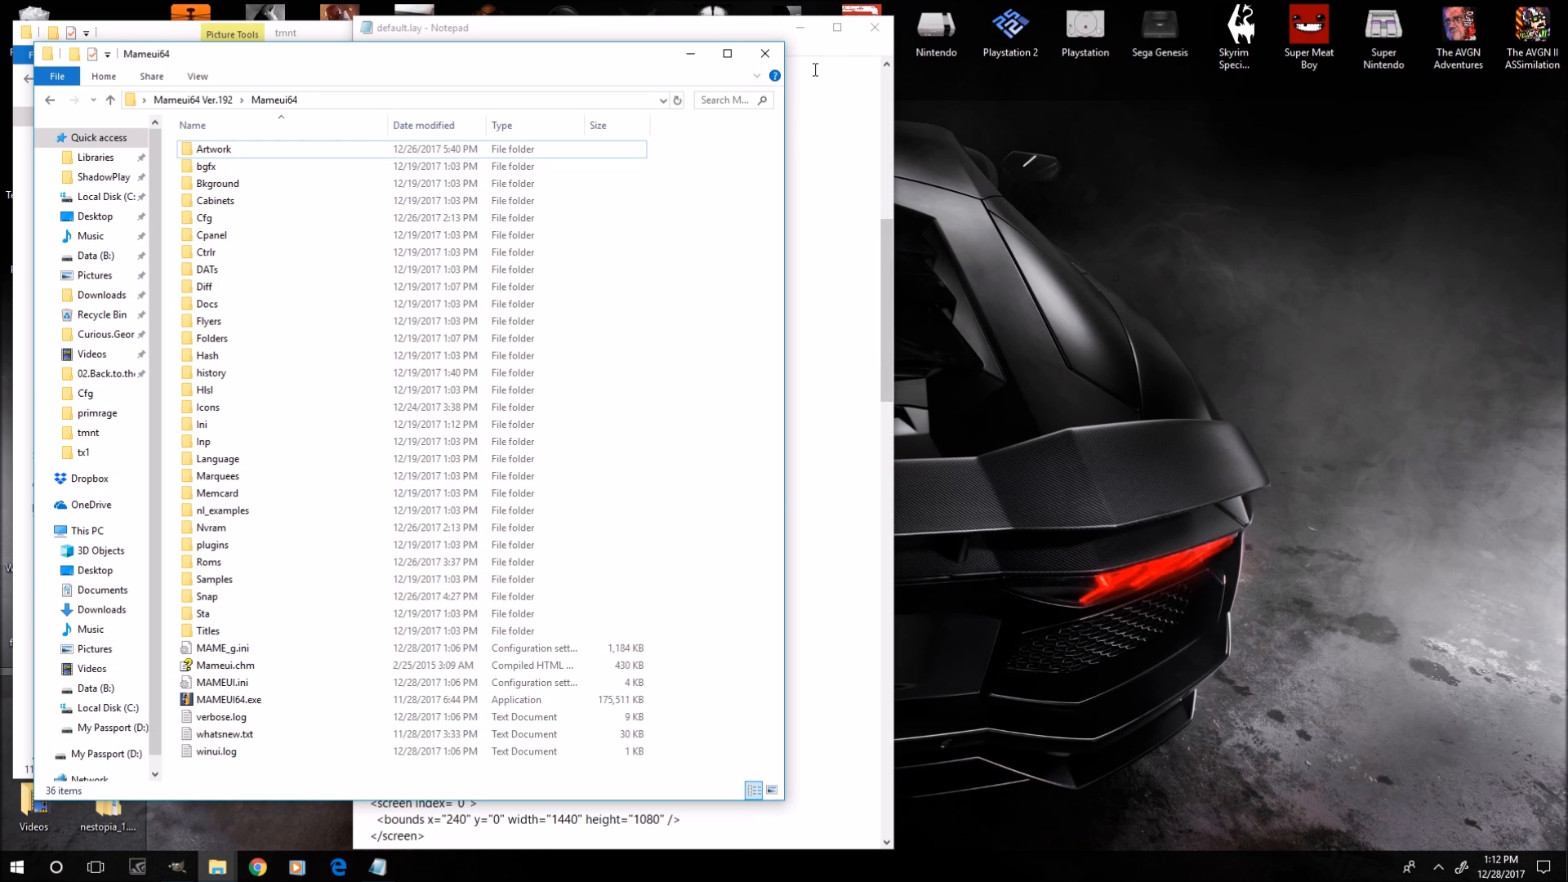
click(703, 38)
drag(702, 38, 1076, 61)
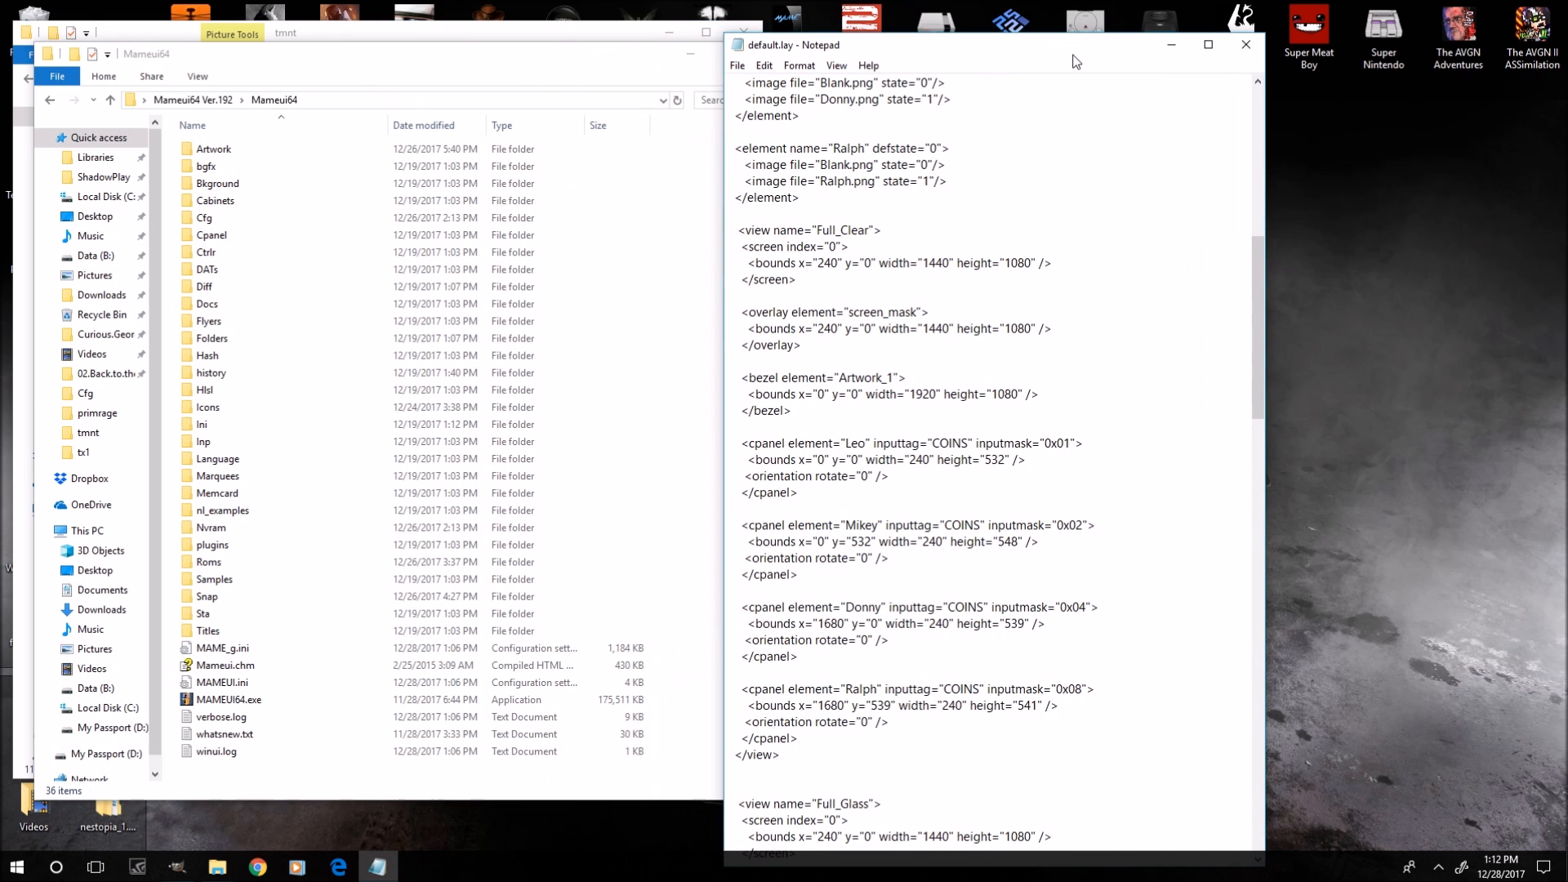
click(593, 37)
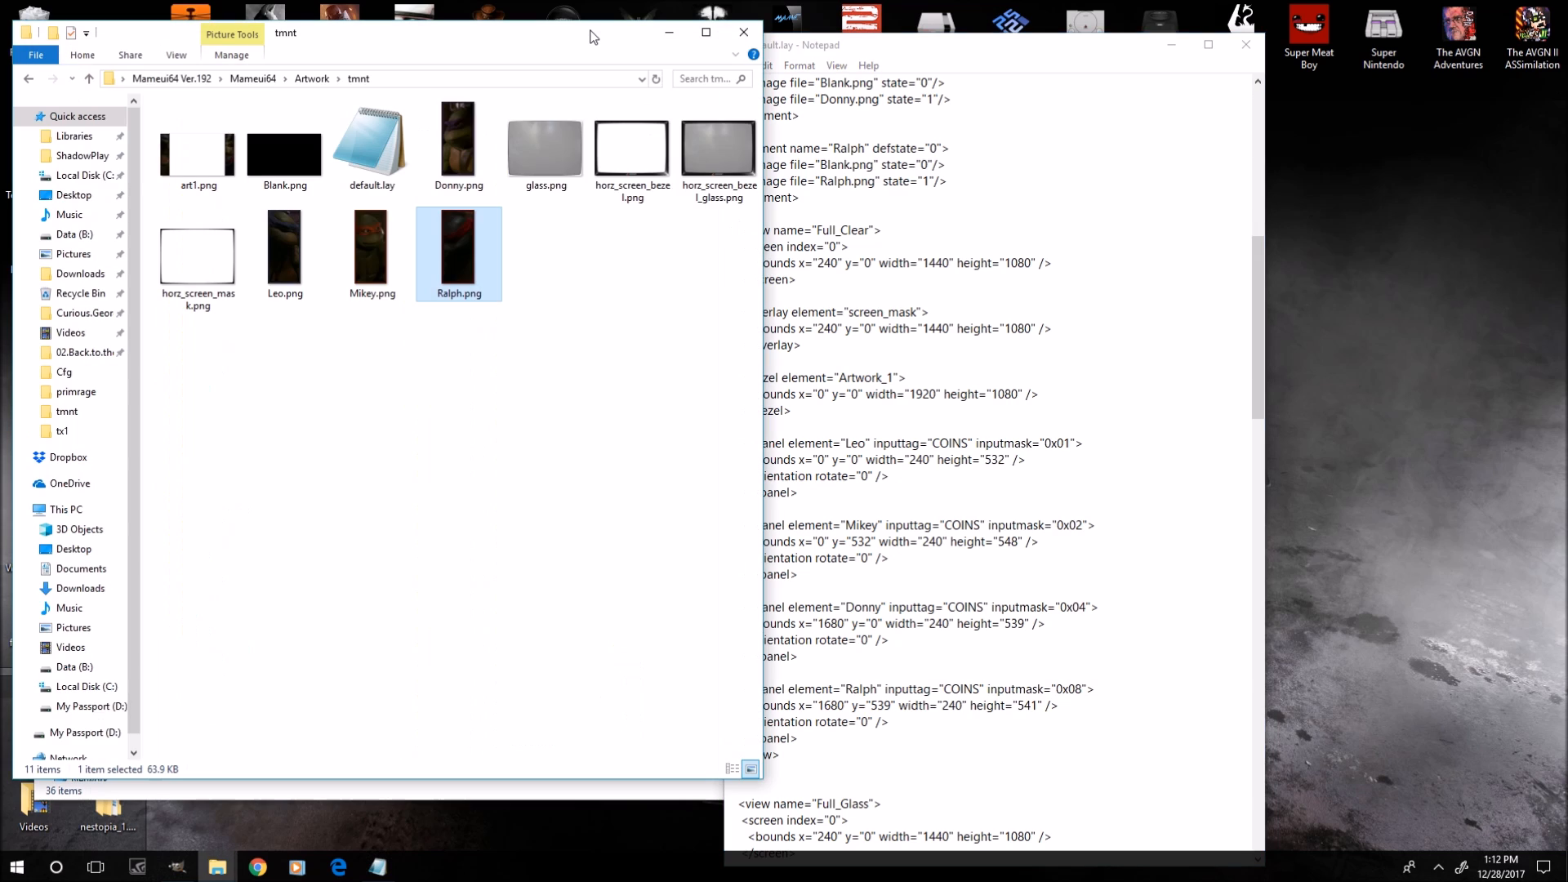
click(744, 32)
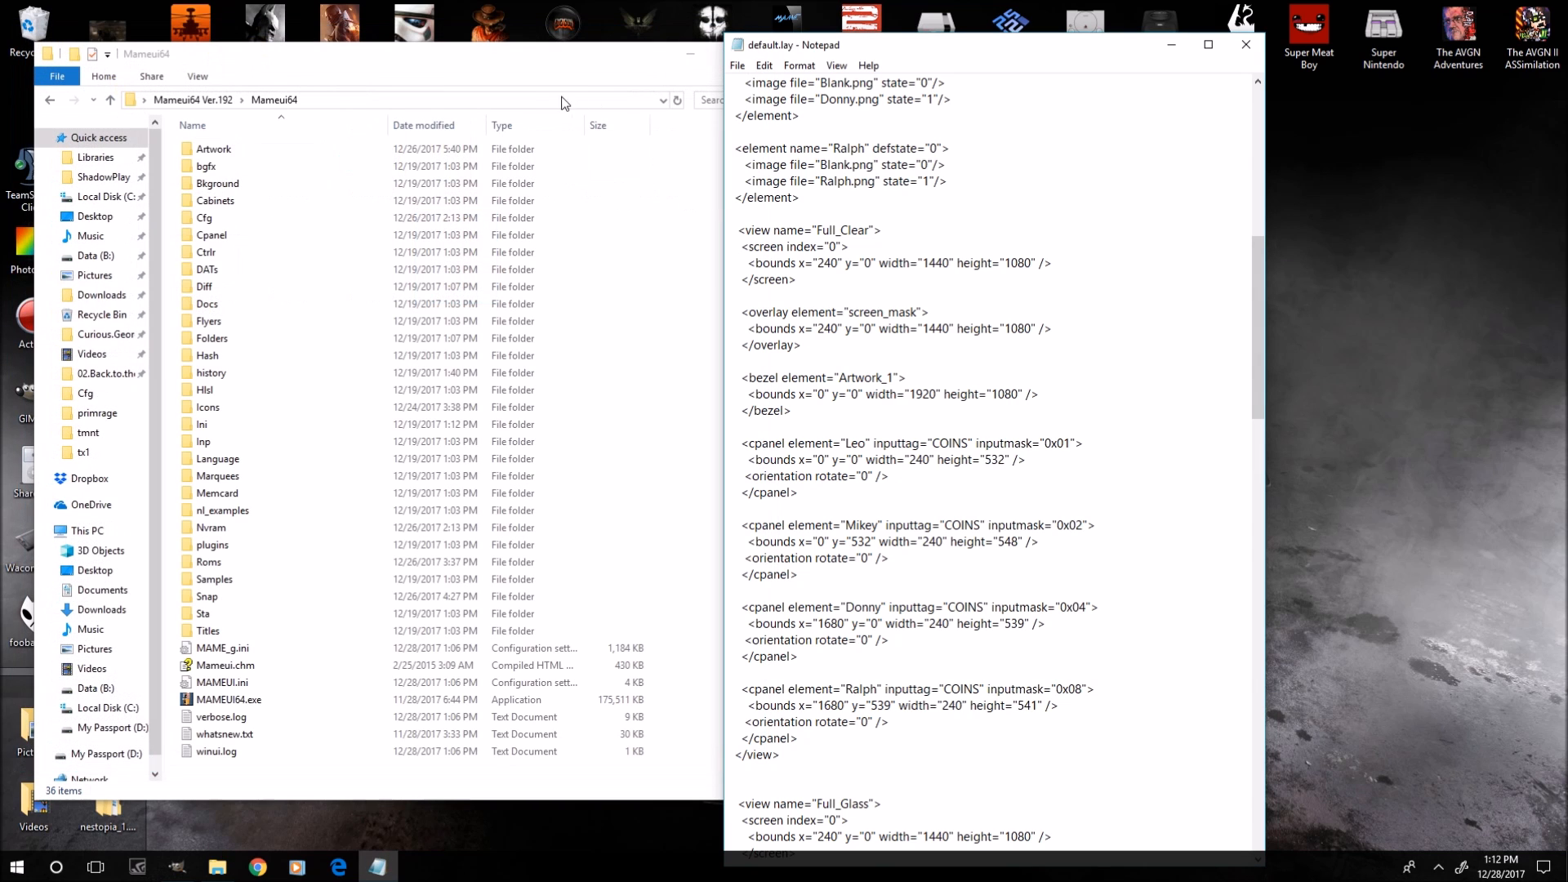
Open tmnt.cfg from the Mameui64 Cfg folder, close the folder, and arrange tmnt.cfg beside default.lay.
click(209, 221)
double_click(209, 221)
scroll(245, 335, down, 20)
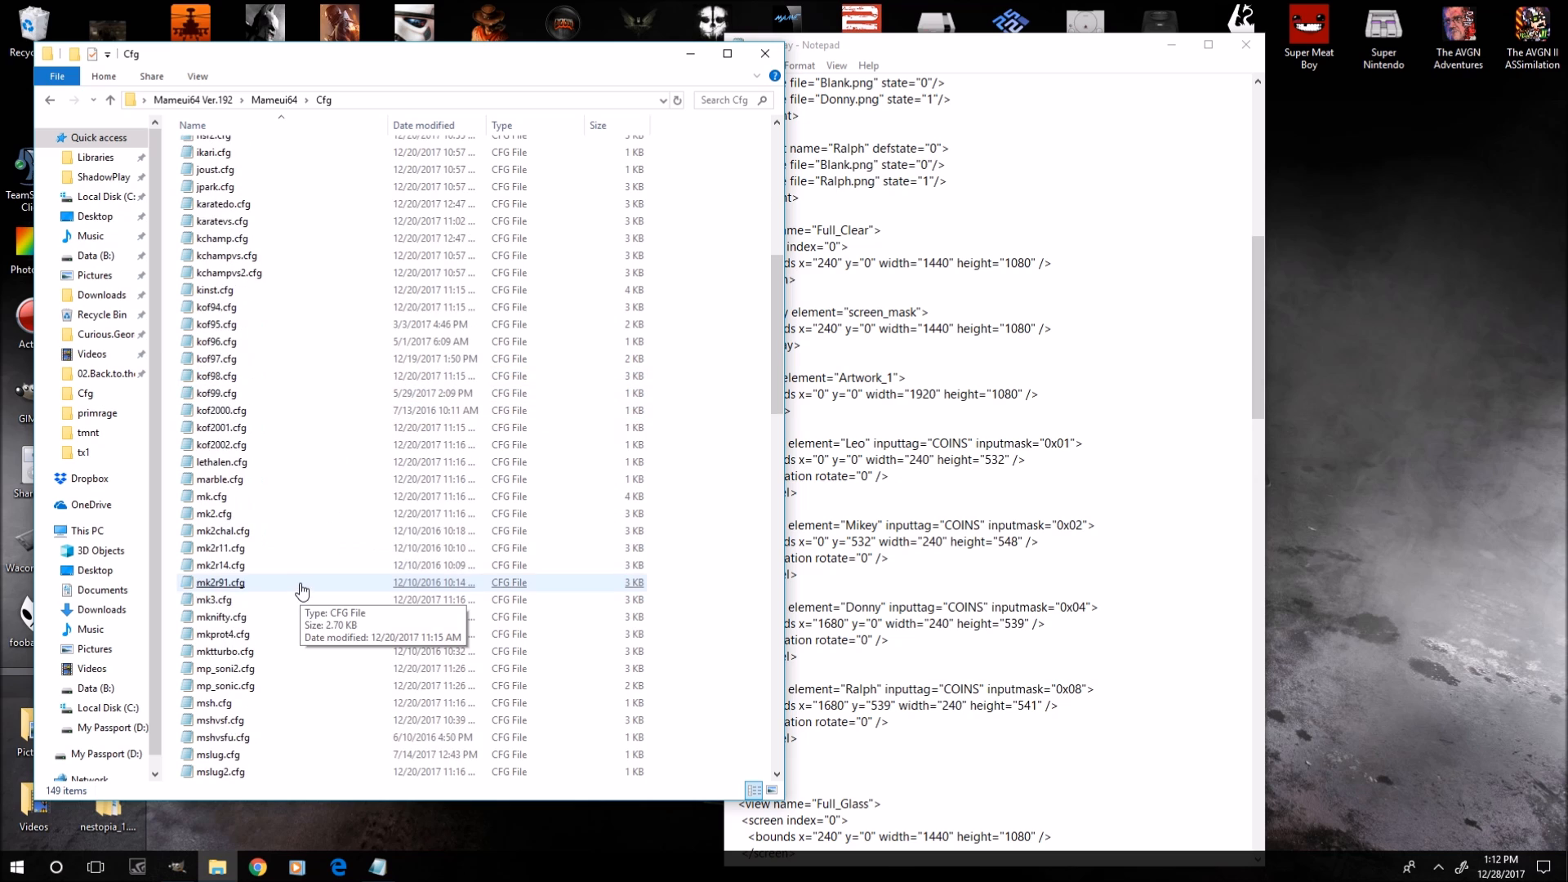
scroll(282, 696, down, 11)
click(284, 694)
scroll(283, 694, down, 3)
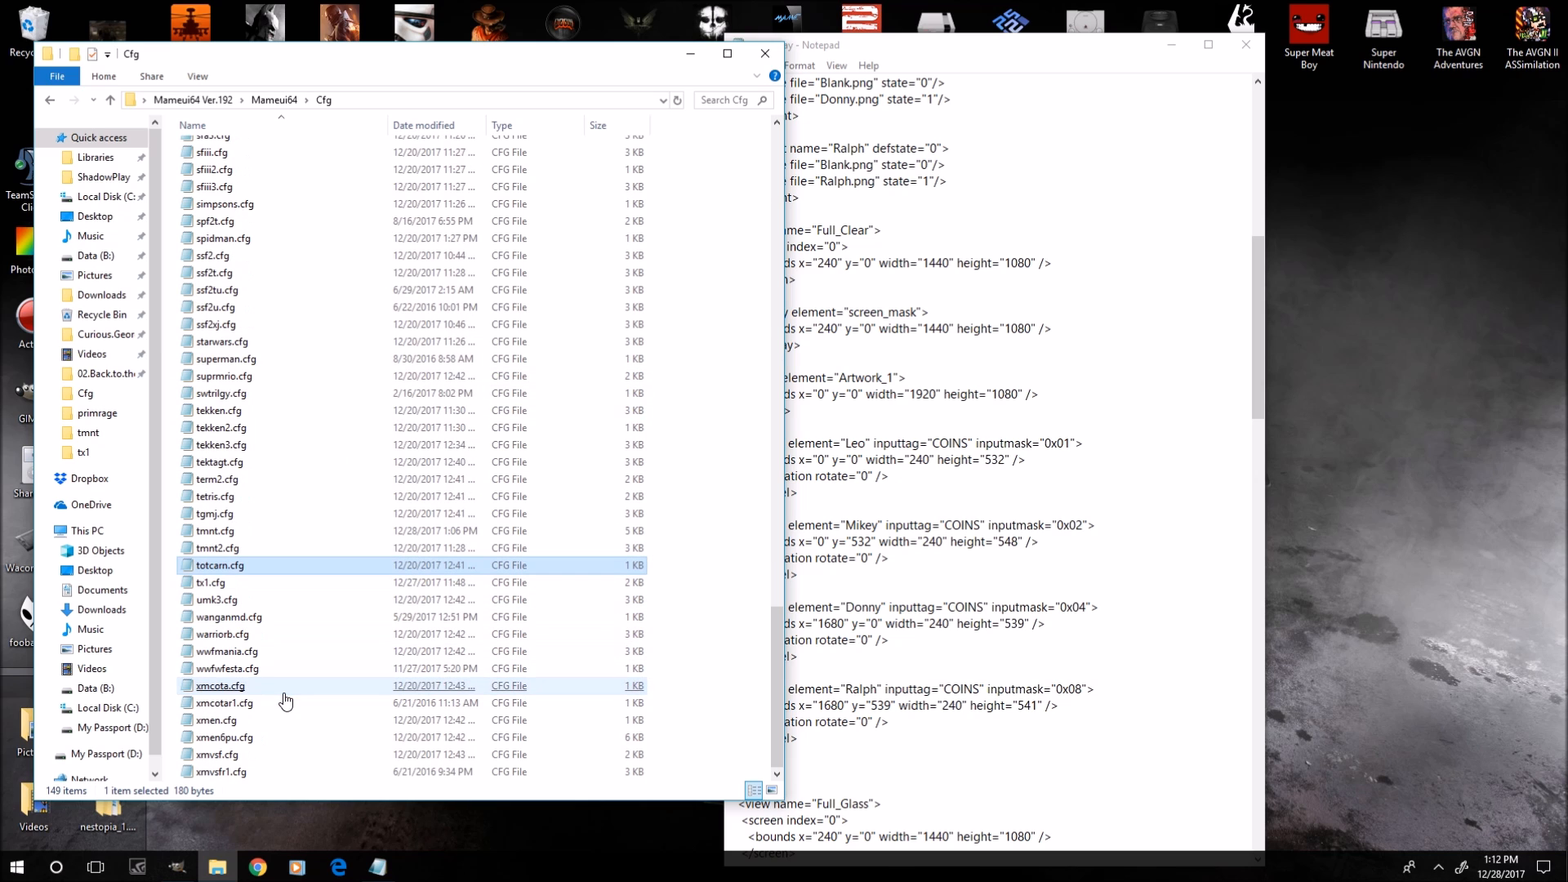
double_click(231, 532)
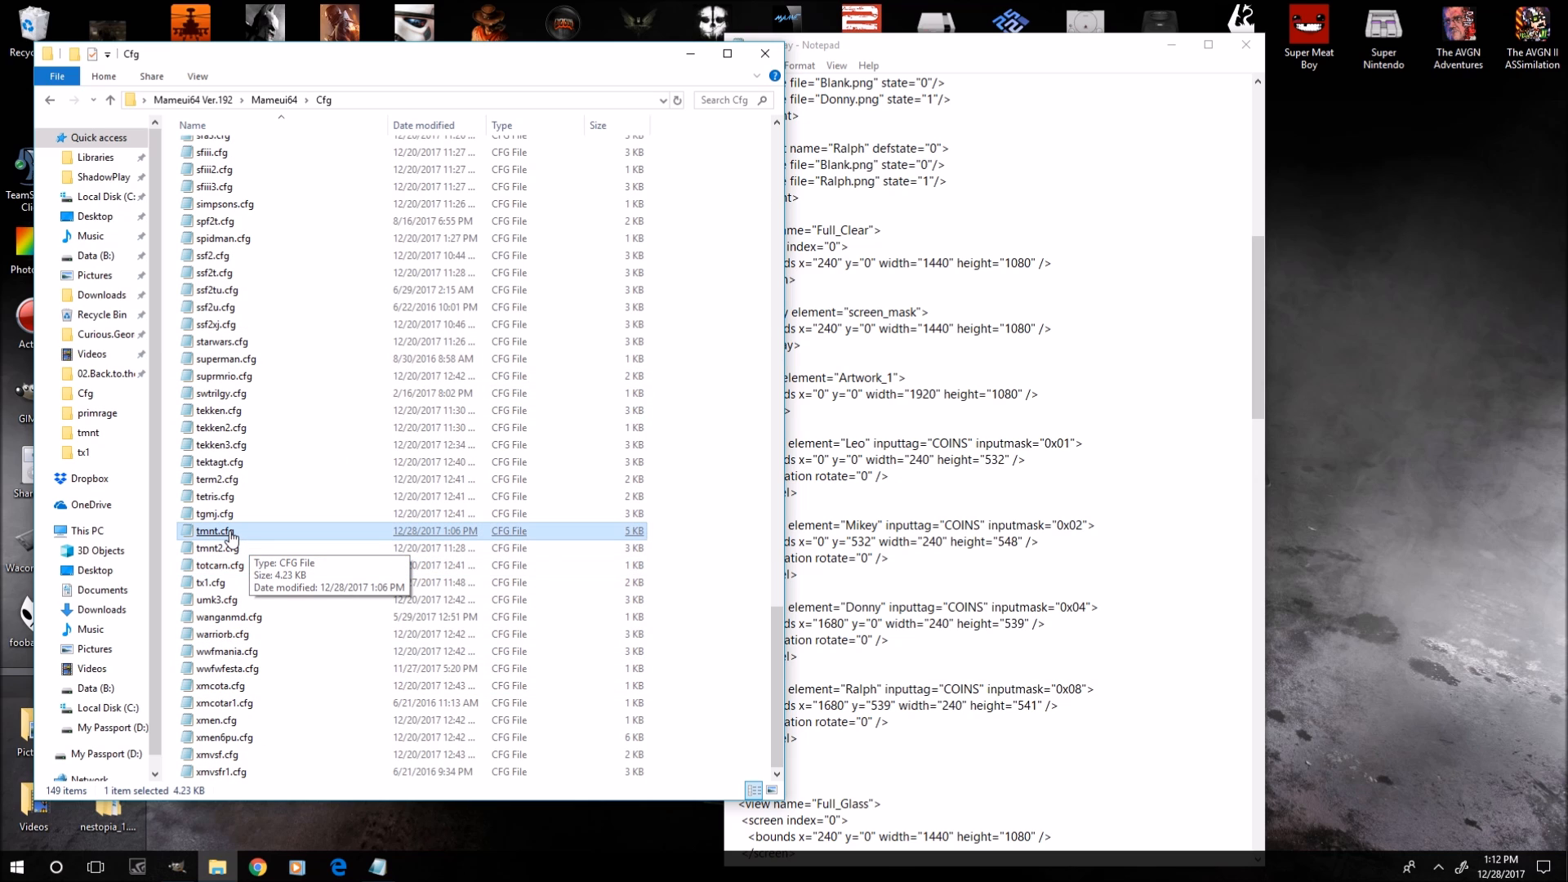
click(312, 71)
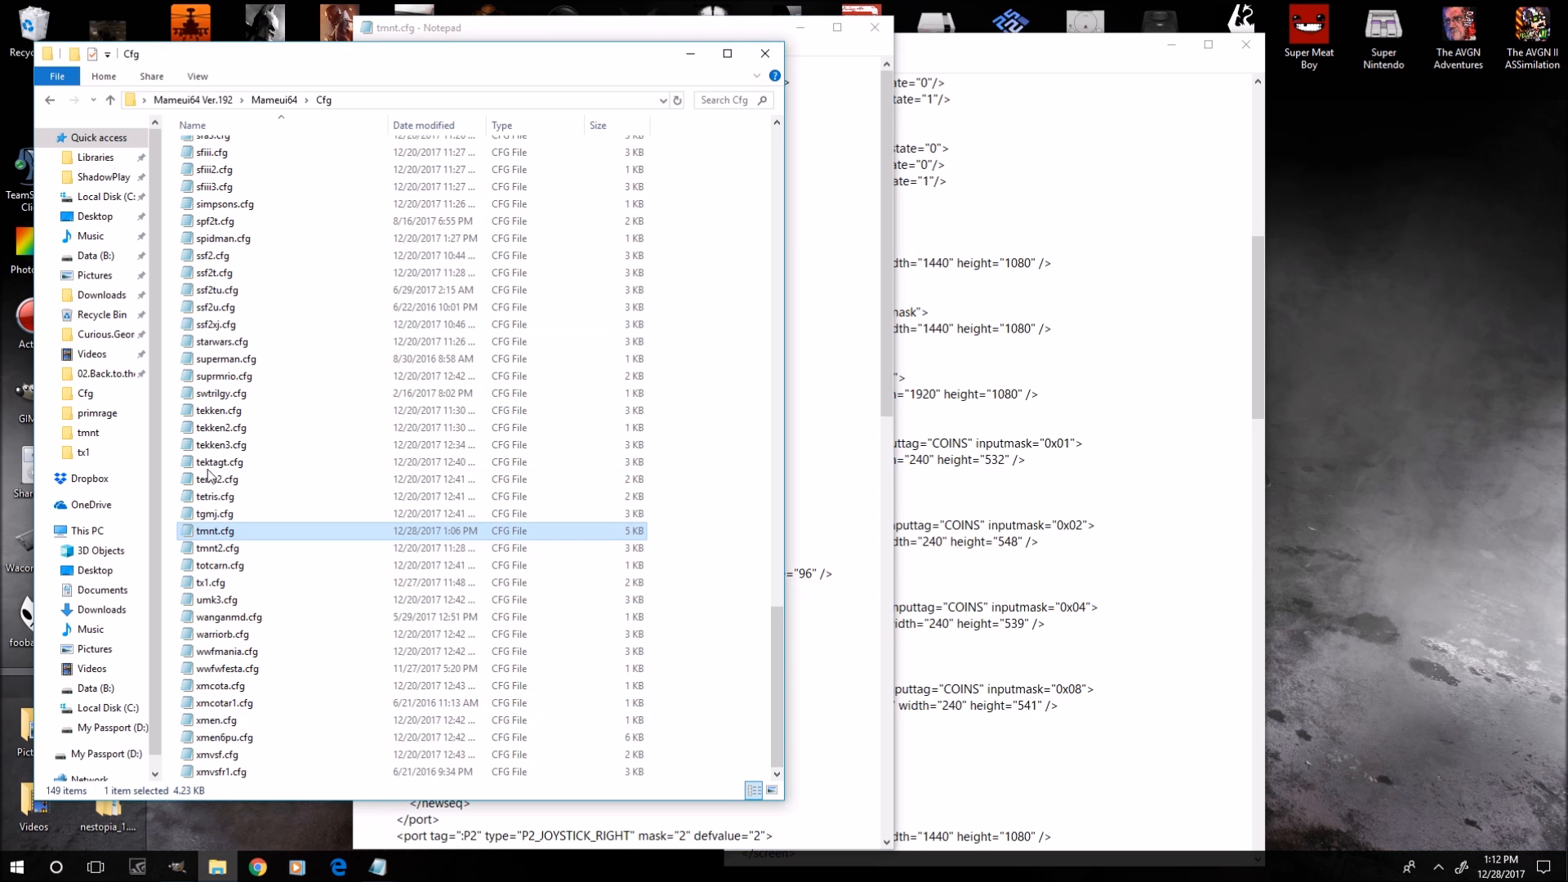
click(766, 53)
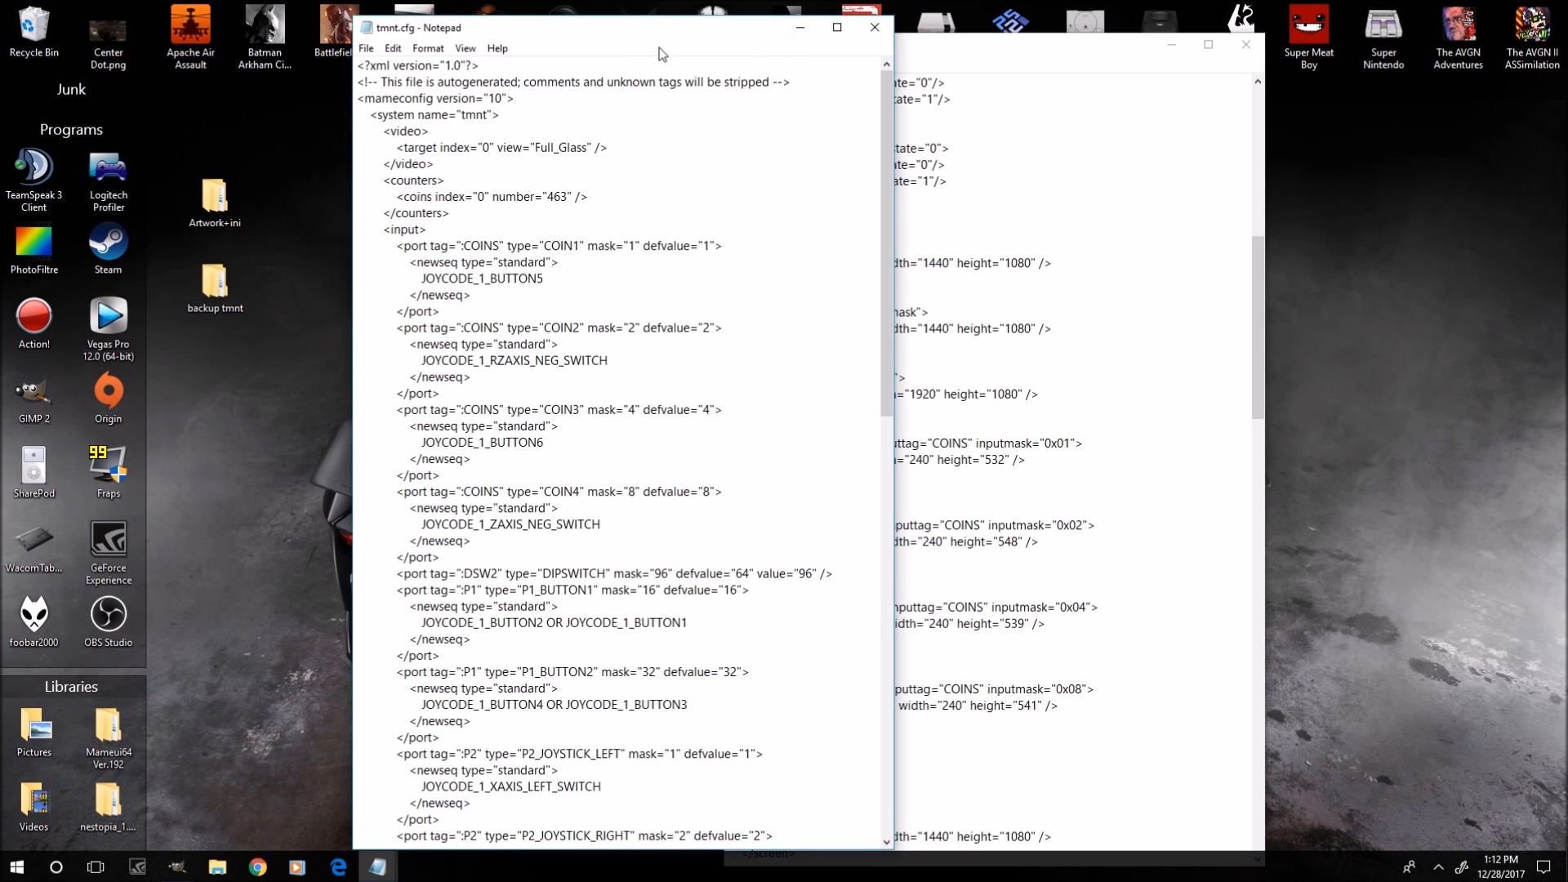
drag(644, 37, 1345, 47)
drag(1015, 53, 787, 46)
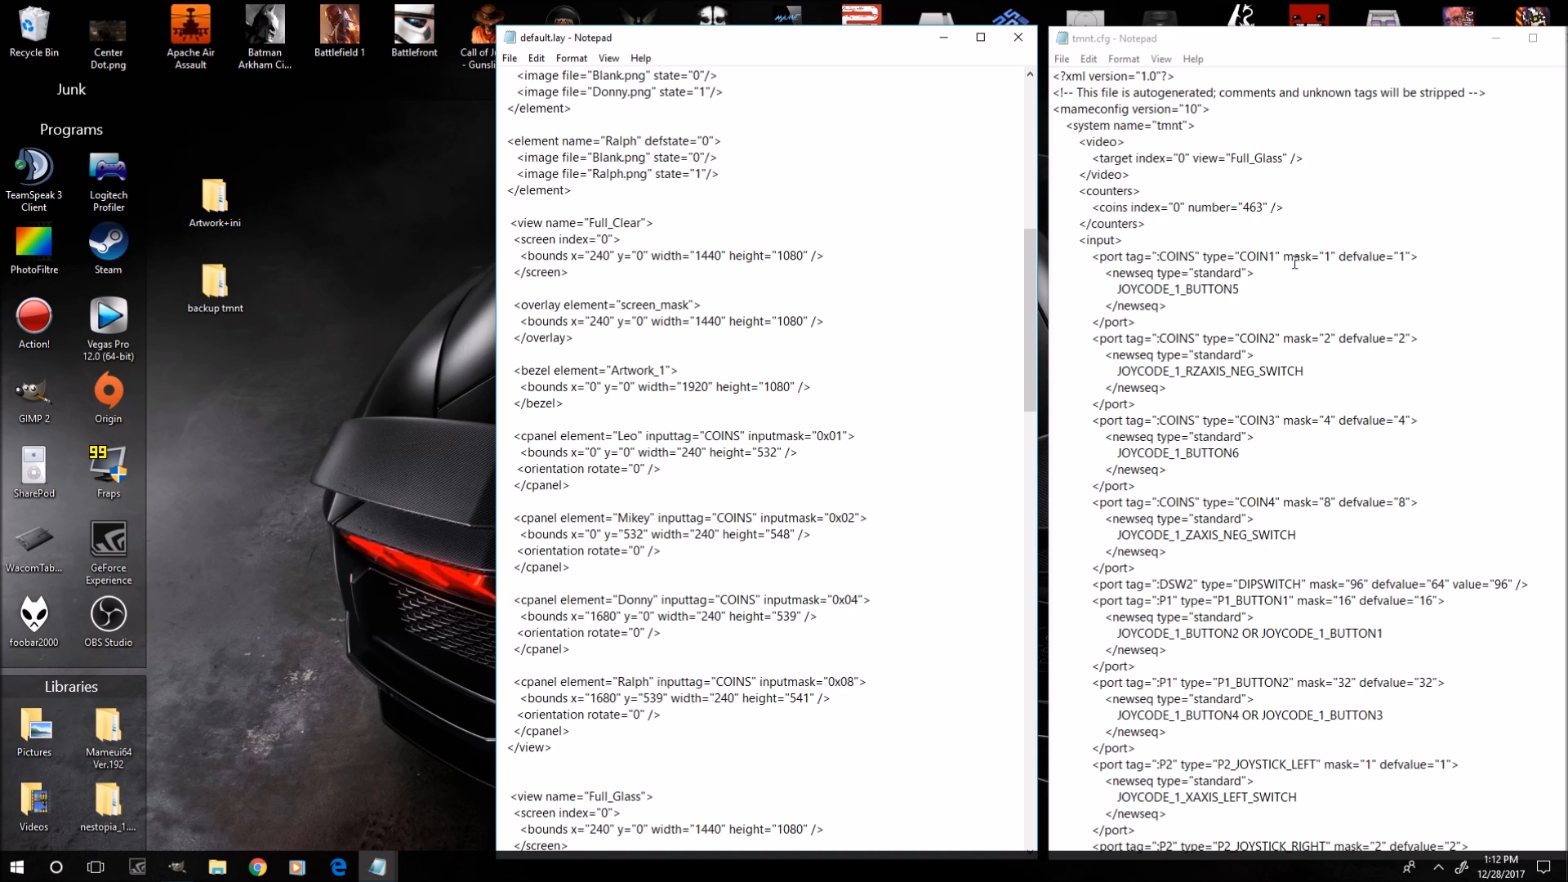
Compare the COINS port tags and COIN1/COIN2 masks in tmnt.cfg with the cpanel inputtag and inputmask values in default.lay.
double_click(1242, 259)
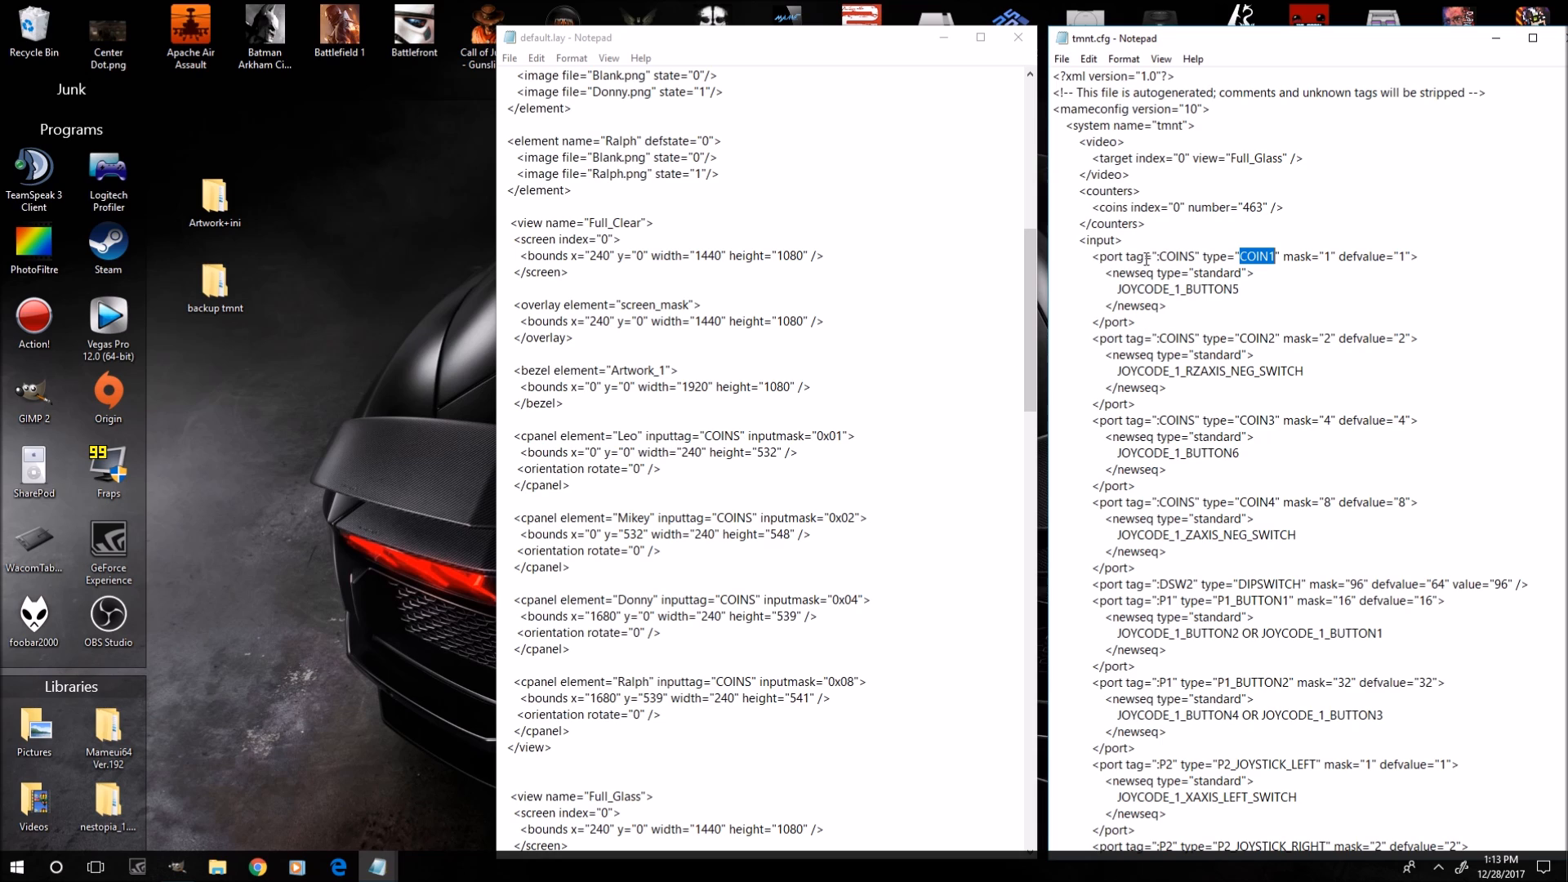
mouse_move(1132, 257)
mouse_down()
mouse_move(1198, 257)
mouse_move(1130, 257)
mouse_up()
click(1153, 258)
drag(707, 439, 741, 439)
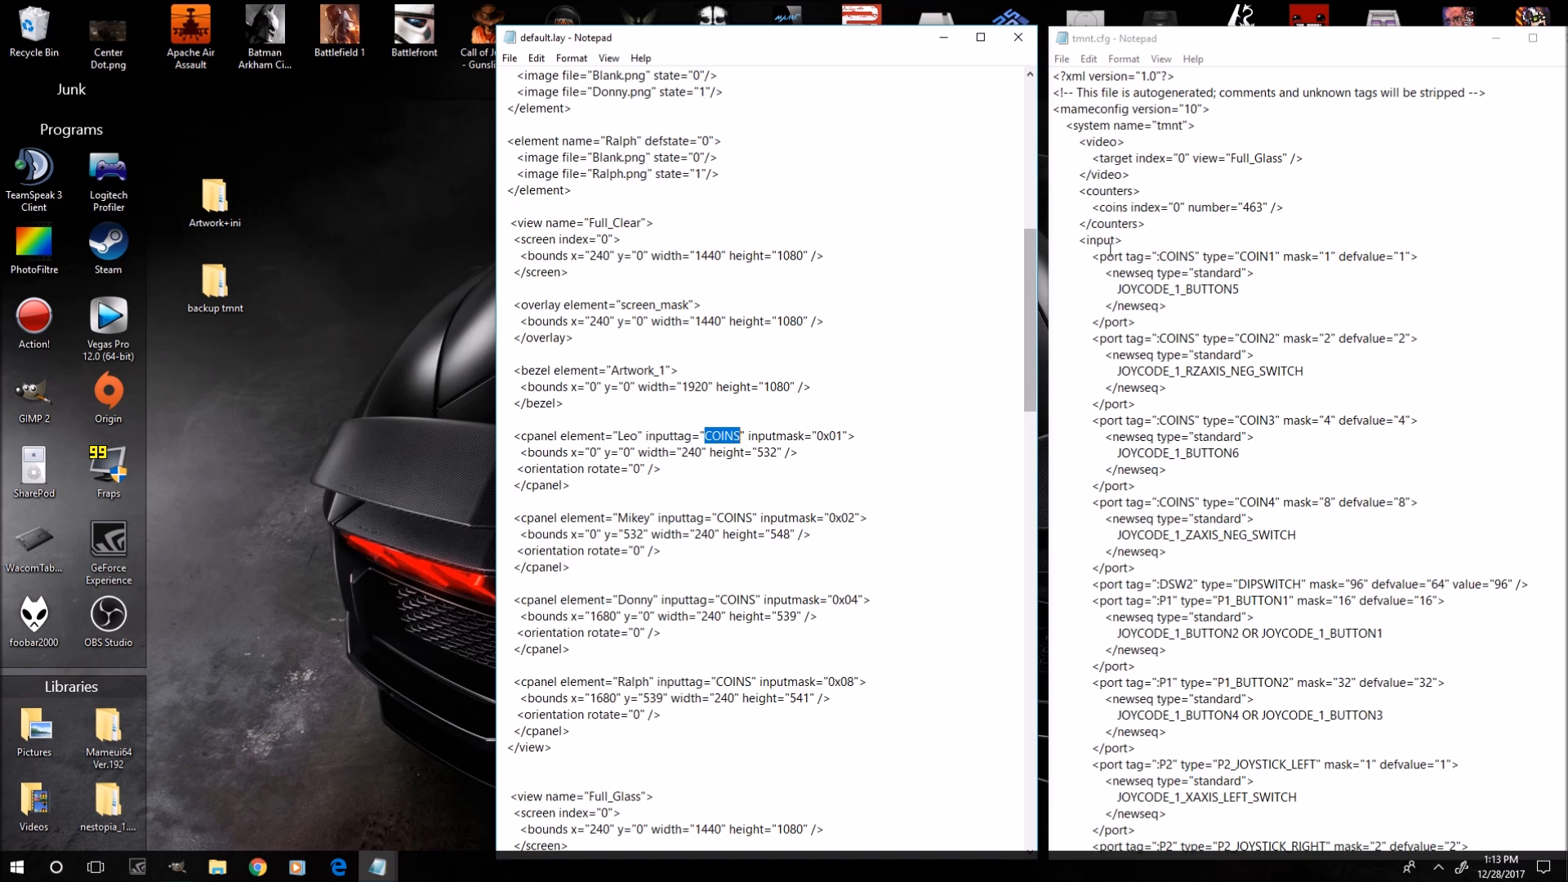
click(1162, 256)
drag(1162, 257, 1197, 257)
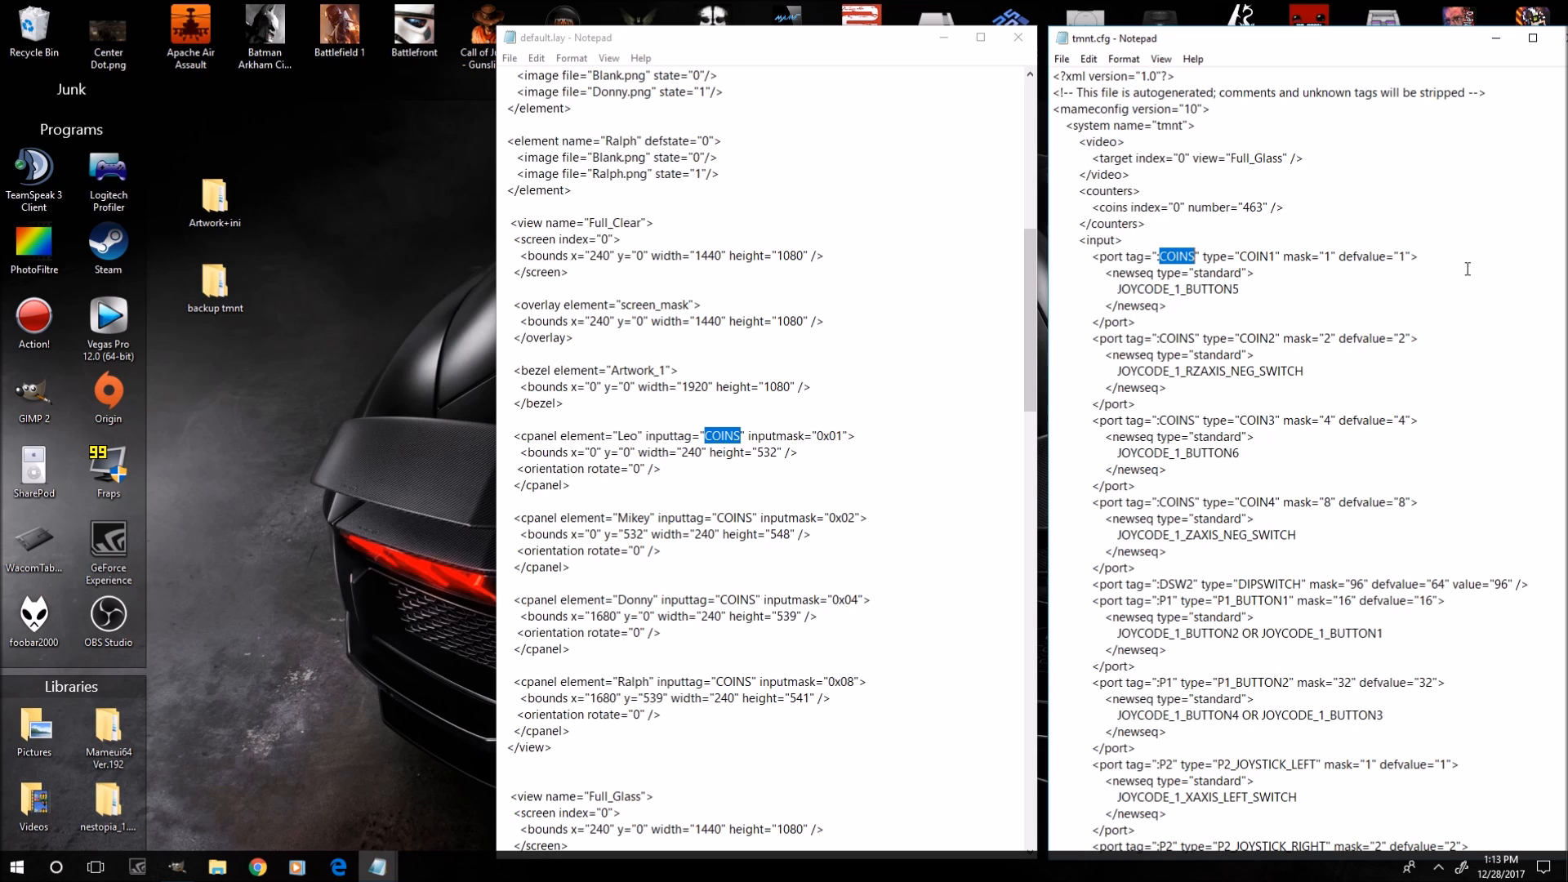
click(1394, 257)
drag(1126, 339, 1199, 339)
click(1197, 338)
click(724, 516)
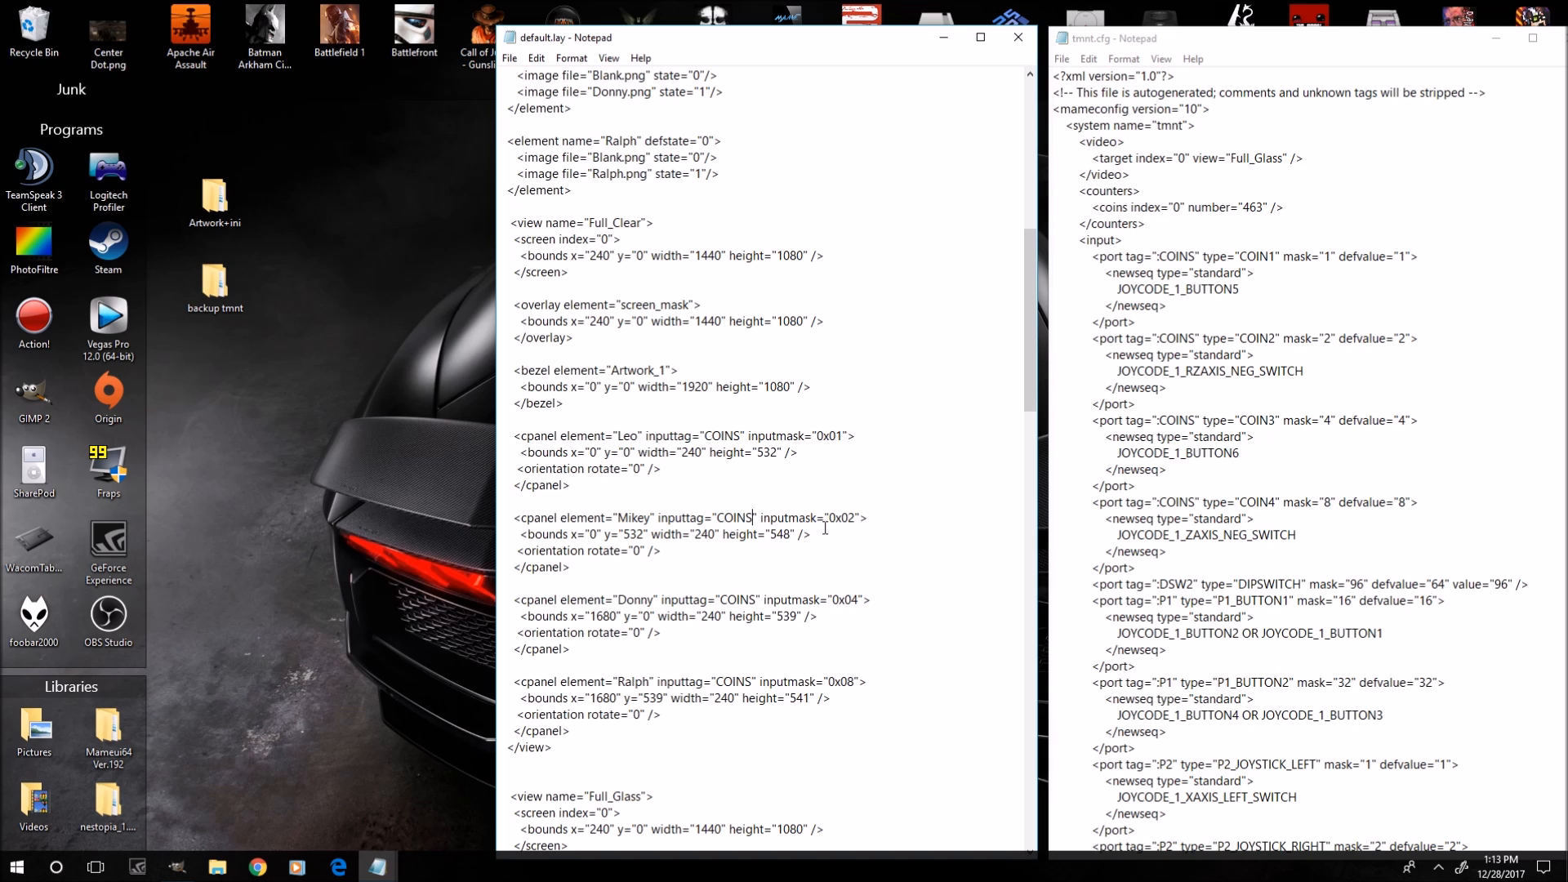
click(855, 520)
drag(1254, 341, 1261, 339)
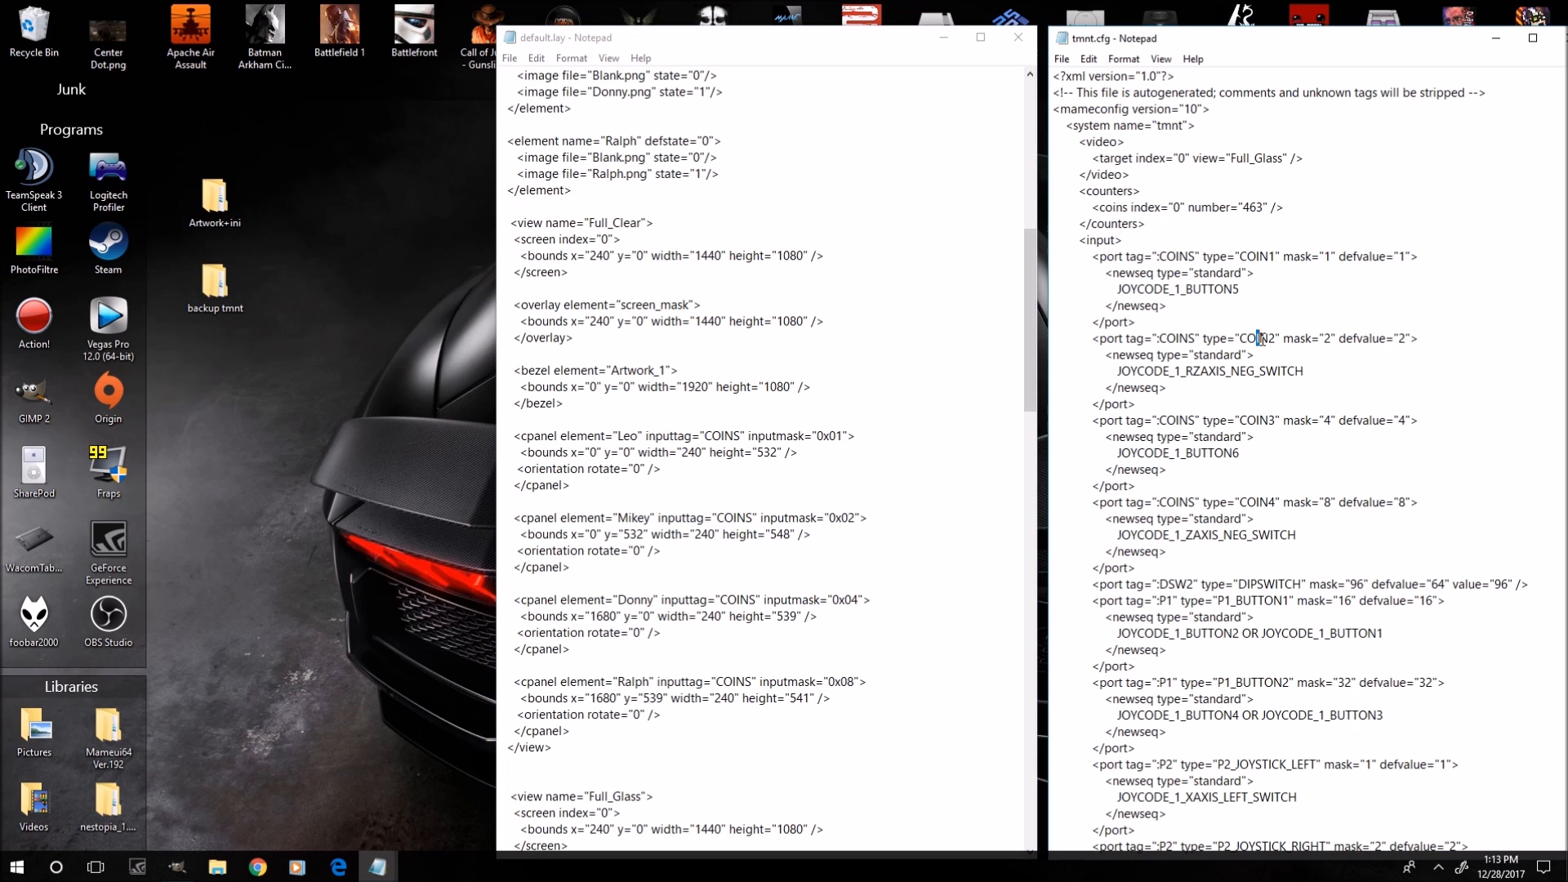
click(1404, 338)
drag(857, 602, 851, 603)
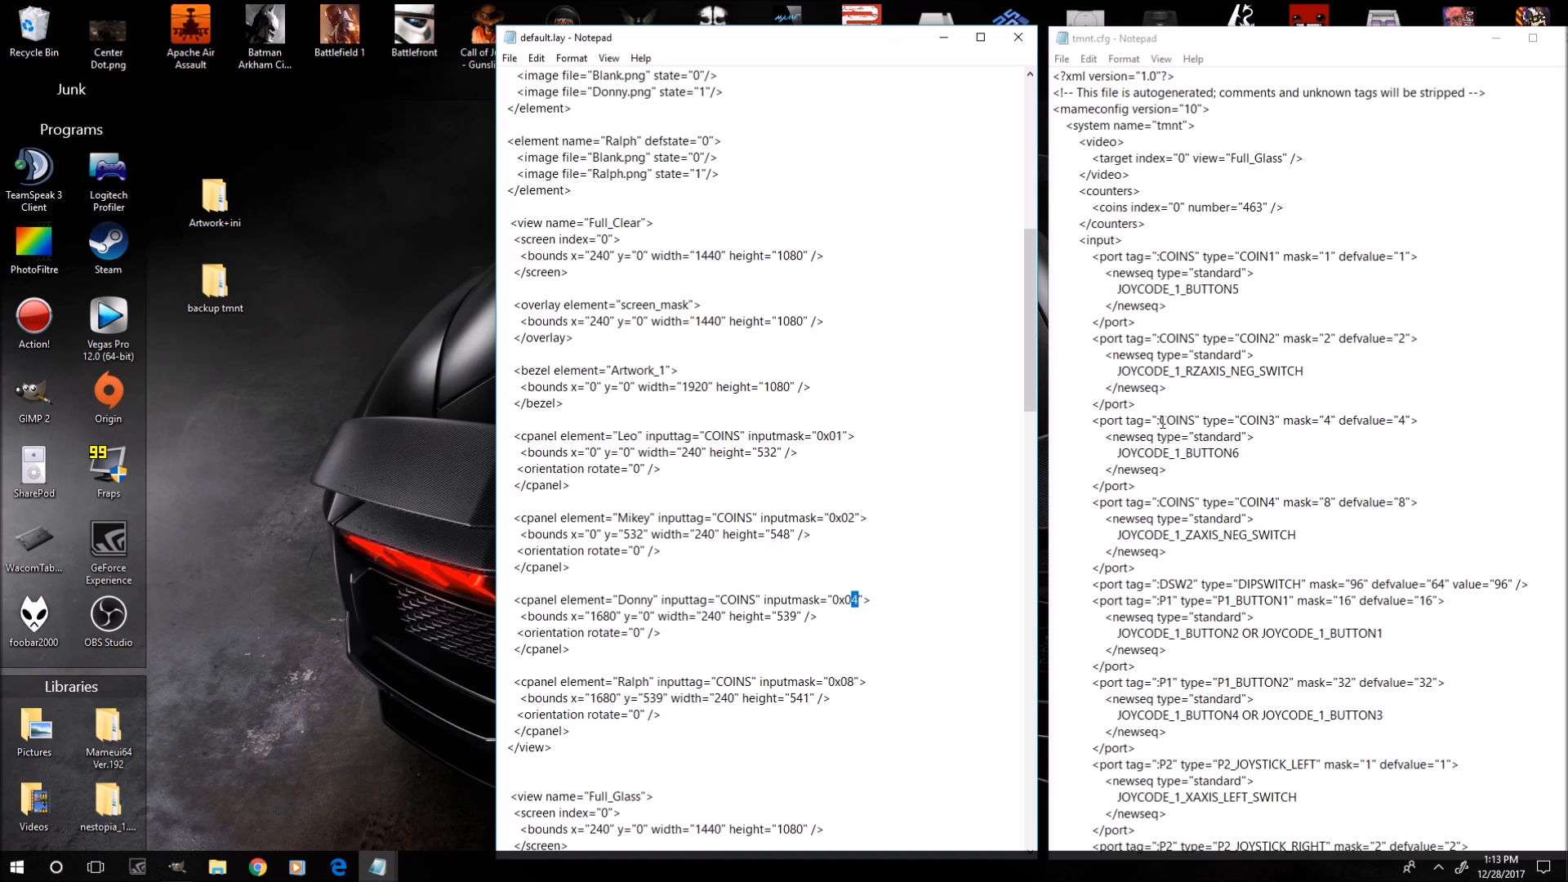
Compare the COIN3 and COIN4 port masks in tmnt.cfg with the Donny and Ralph cpanel inputmask values.
double_click(1403, 421)
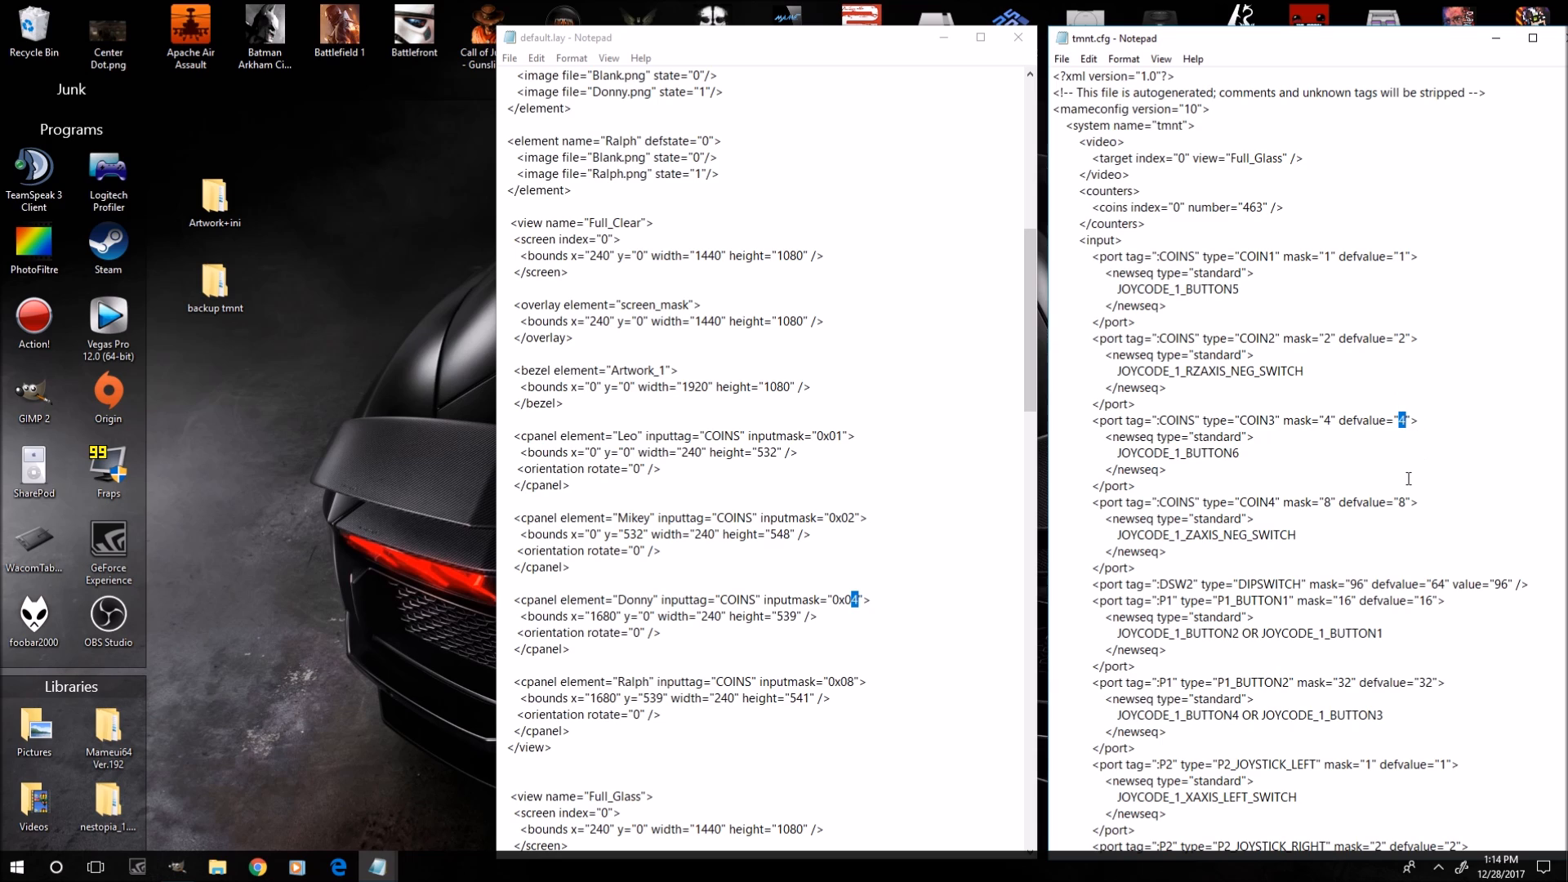
click(1275, 502)
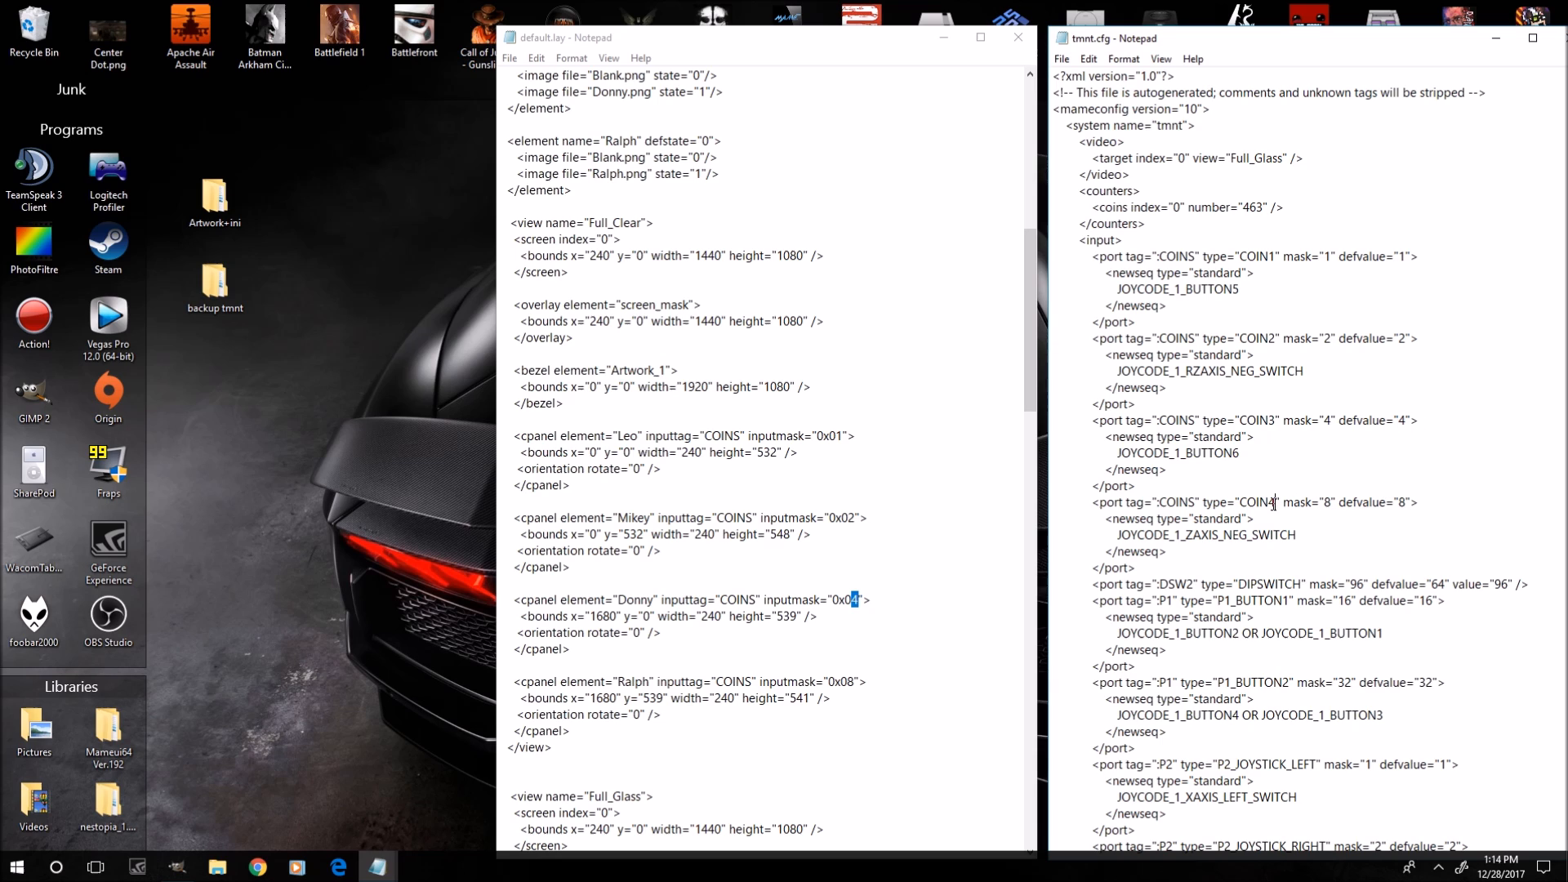
double_click(1402, 502)
click(847, 680)
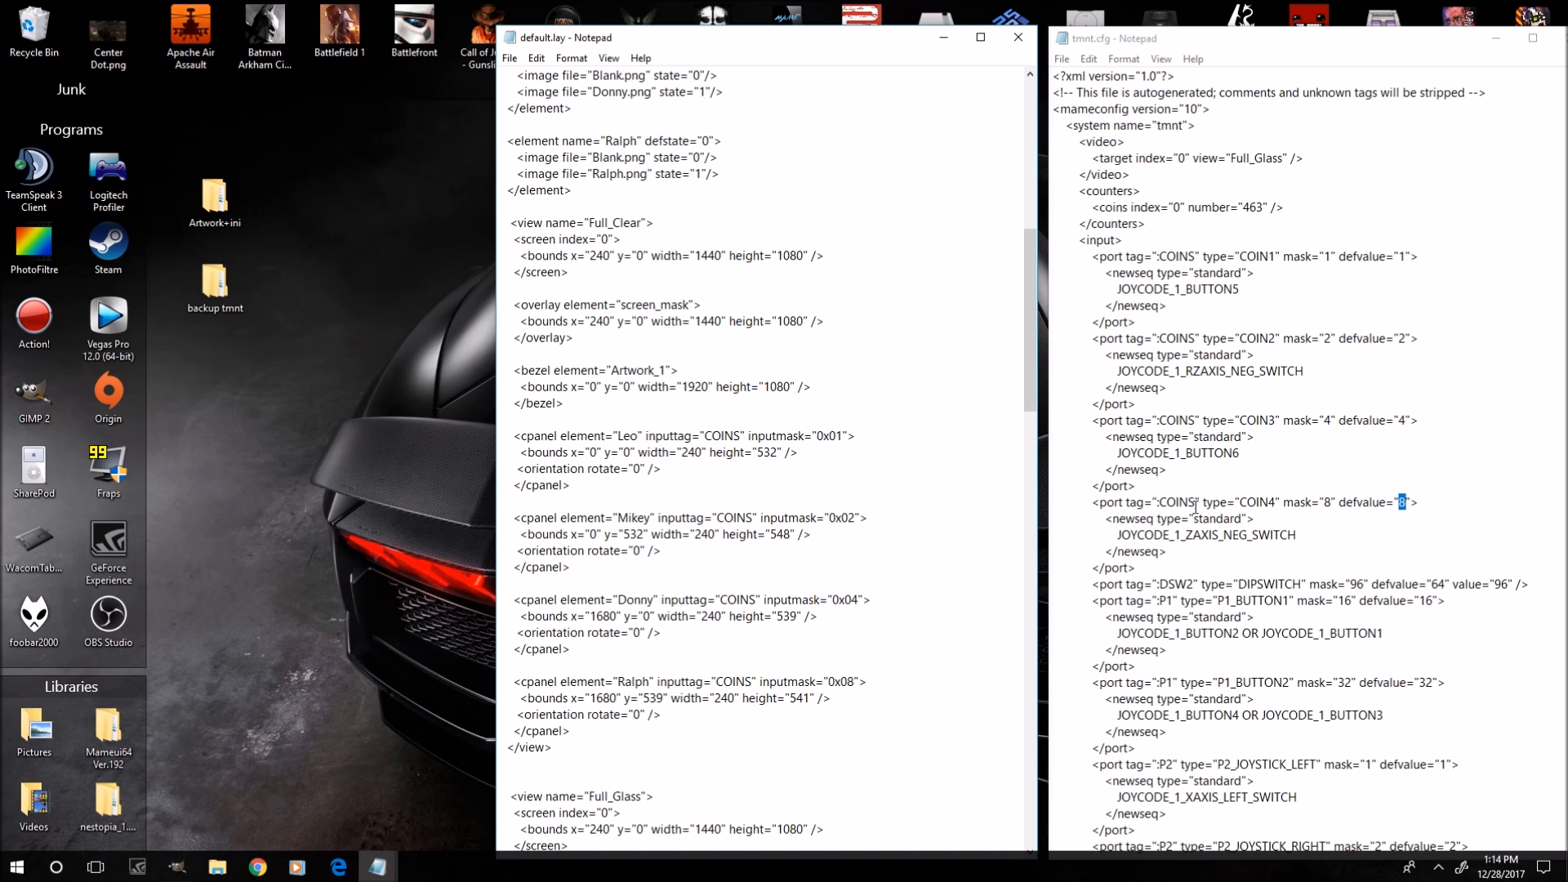
drag(1197, 503, 1164, 507)
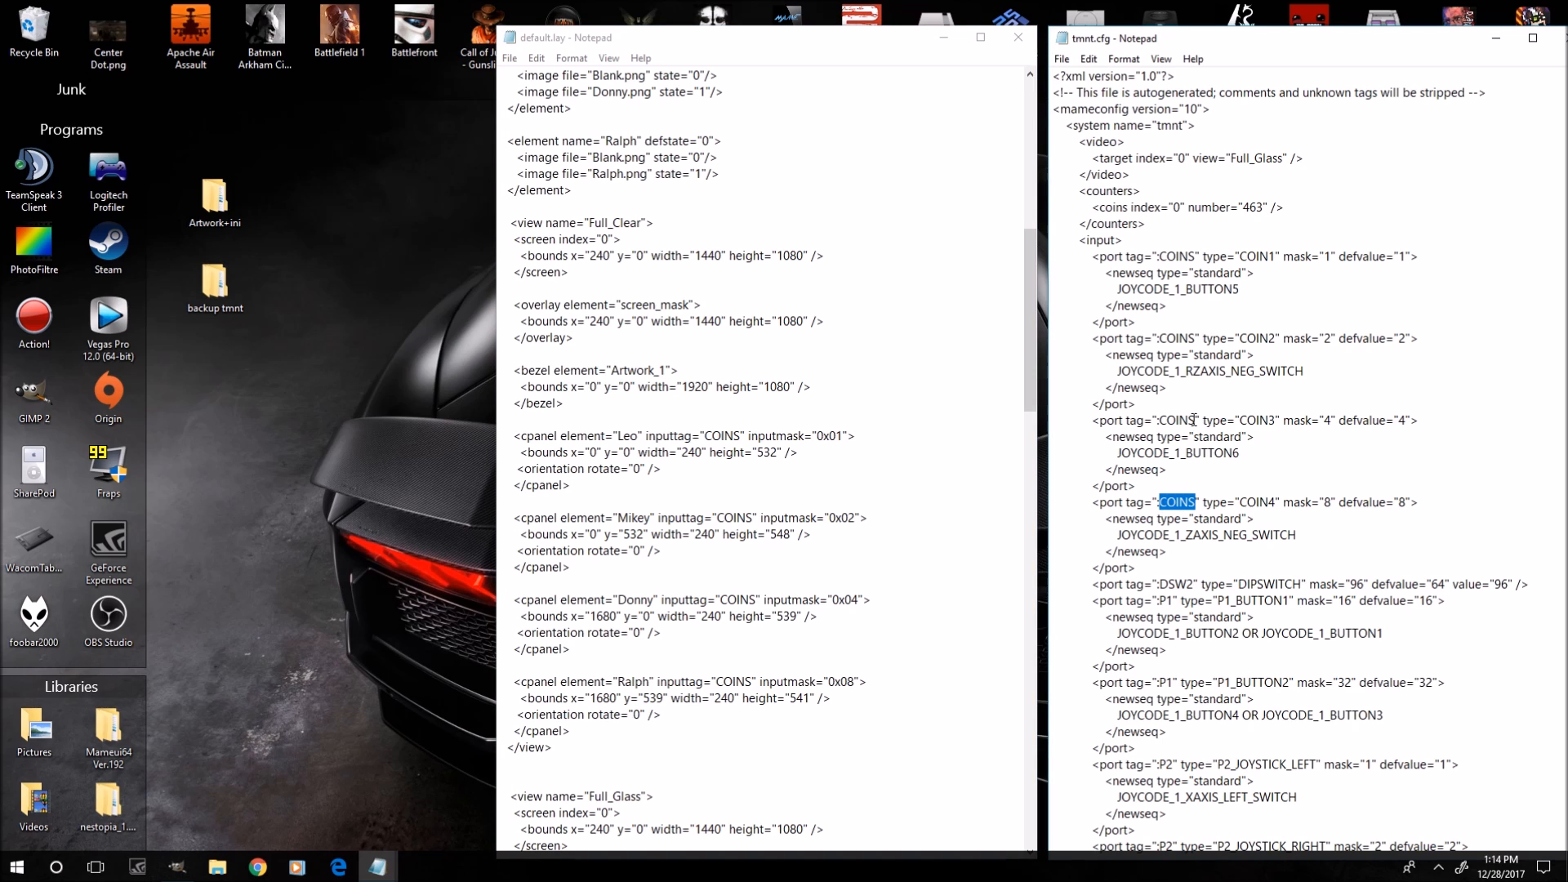
drag(1197, 422, 1160, 422)
drag(1194, 336, 1157, 338)
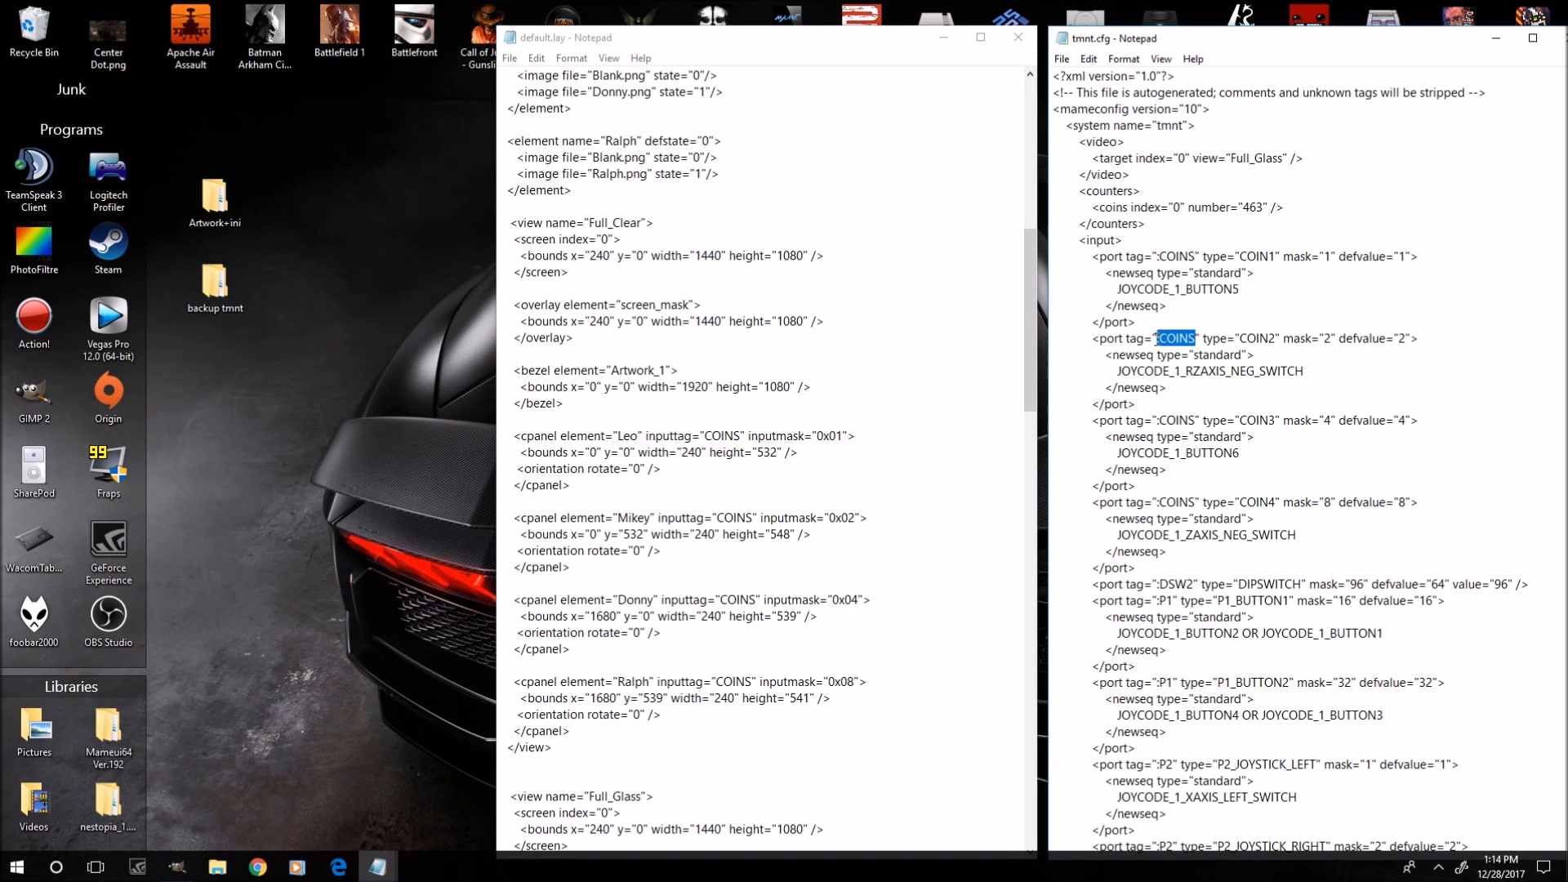
click(751, 683)
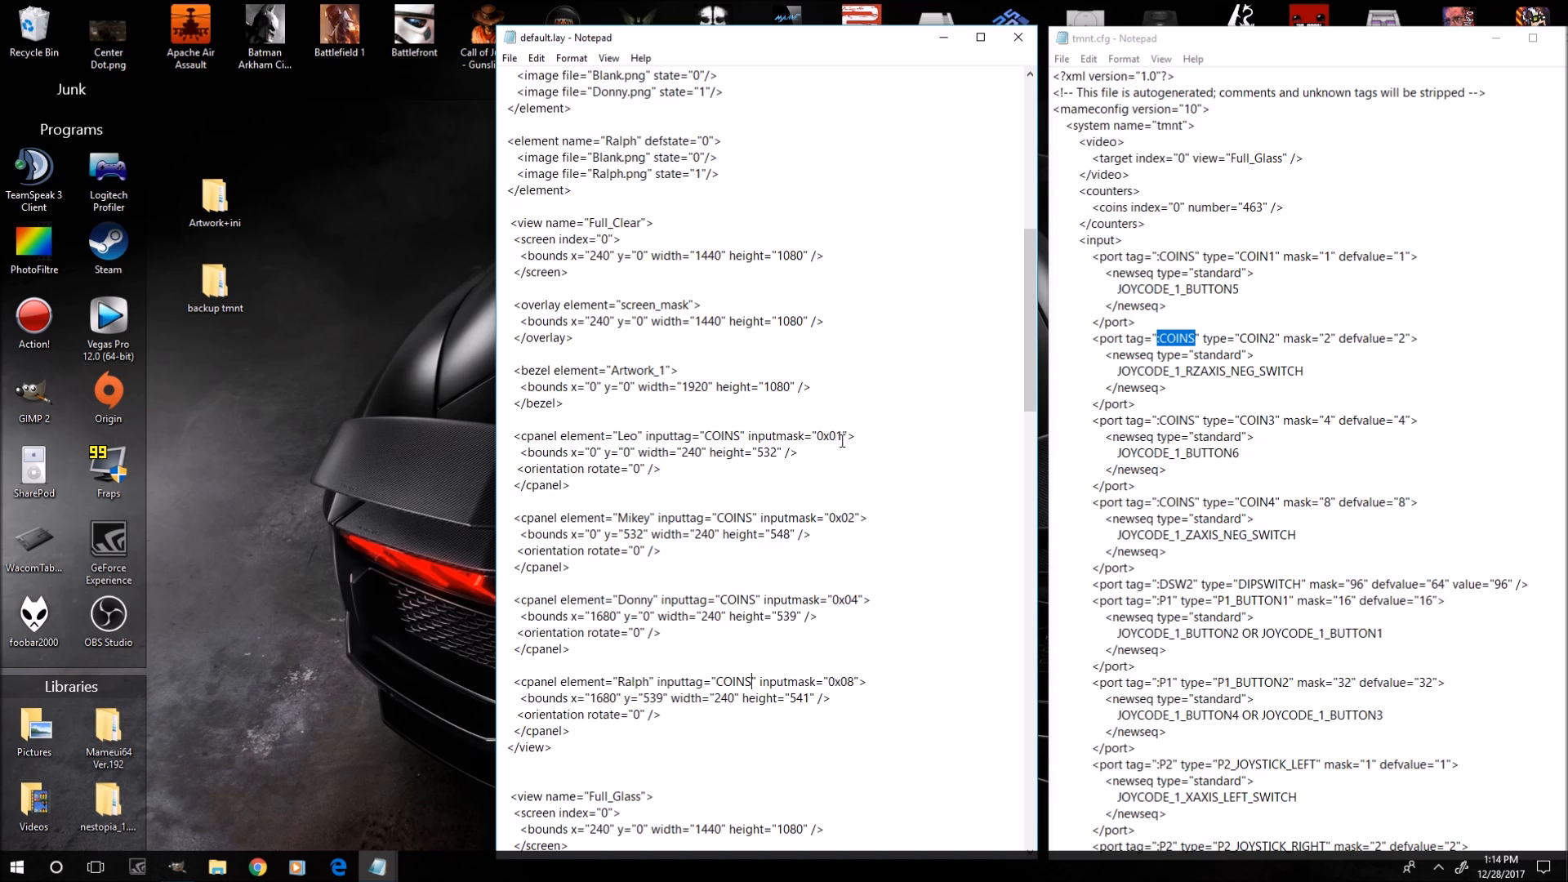
drag(843, 437, 837, 437)
click(856, 516)
drag(855, 683, 847, 682)
click(1257, 340)
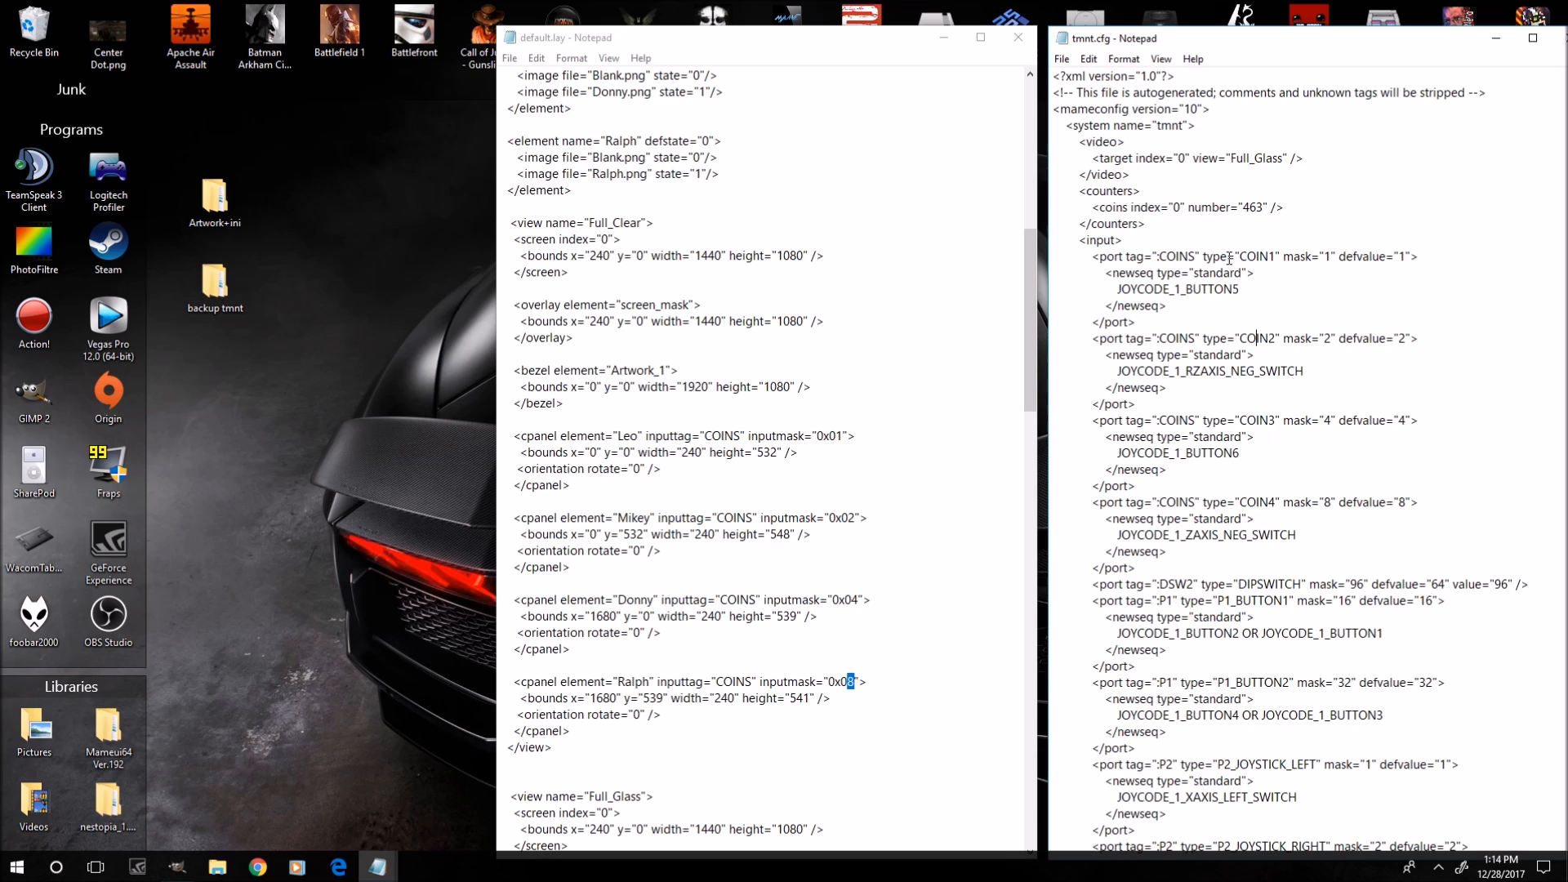
Highlight each COINS port tag and its defvalue in tmnt.cfg in turn.
drag(1240, 259, 1273, 250)
drag(1403, 257, 1412, 256)
drag(1238, 338, 1276, 339)
drag(1407, 339, 1398, 338)
drag(1248, 420, 1269, 420)
drag(1402, 424, 1406, 423)
drag(1240, 503, 1275, 503)
drag(1397, 502, 1407, 503)
Review the cpanel entries of the Full_Clear view in default.lay again.
scroll(659, 536, up, 2)
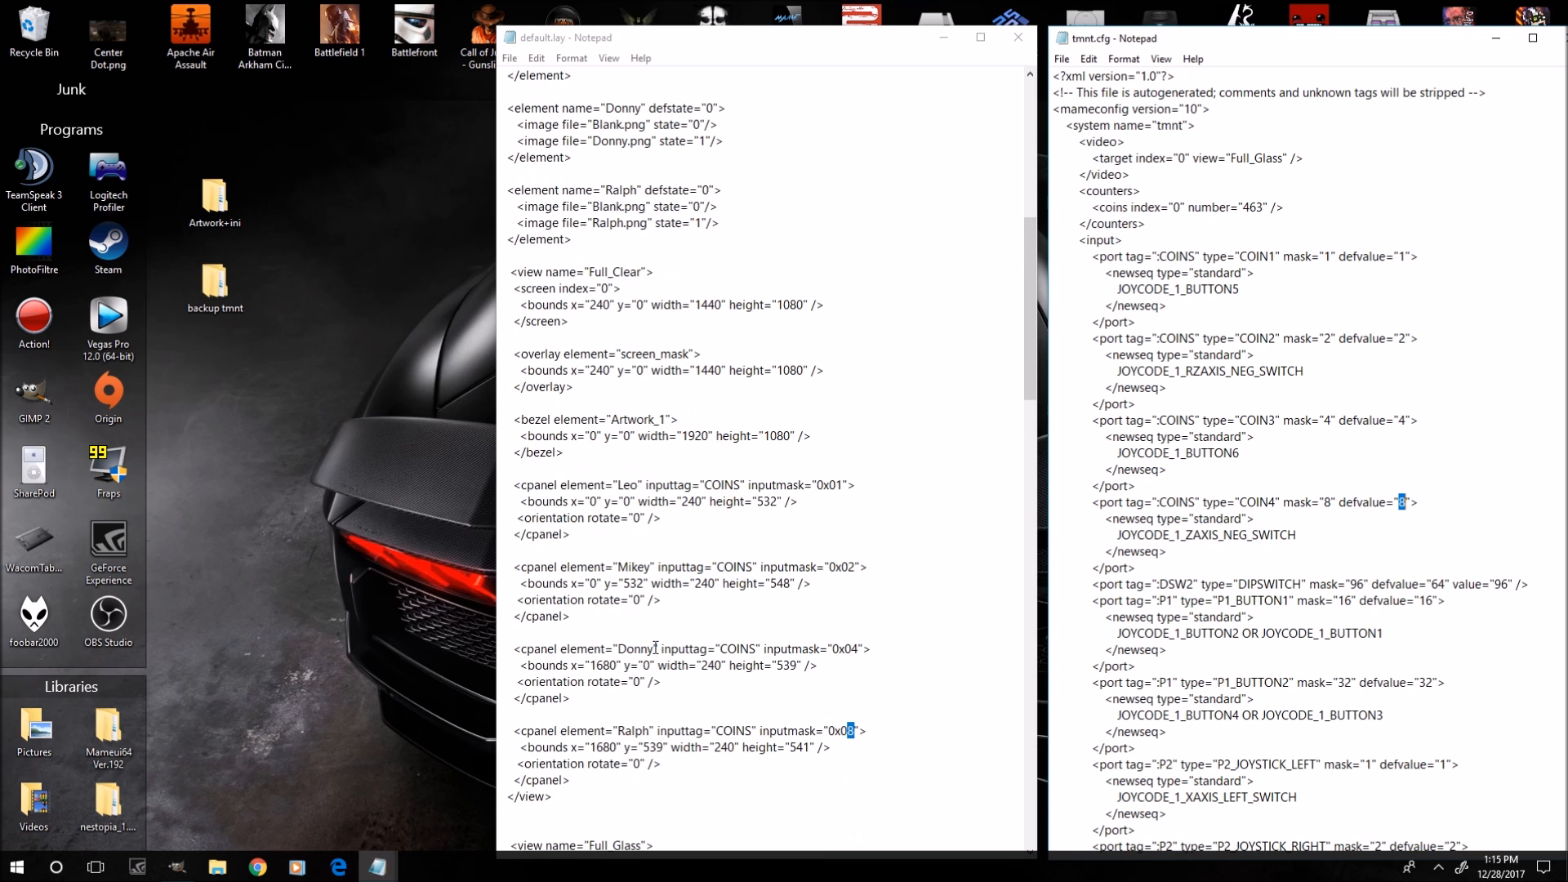
scroll(656, 648, down, 3)
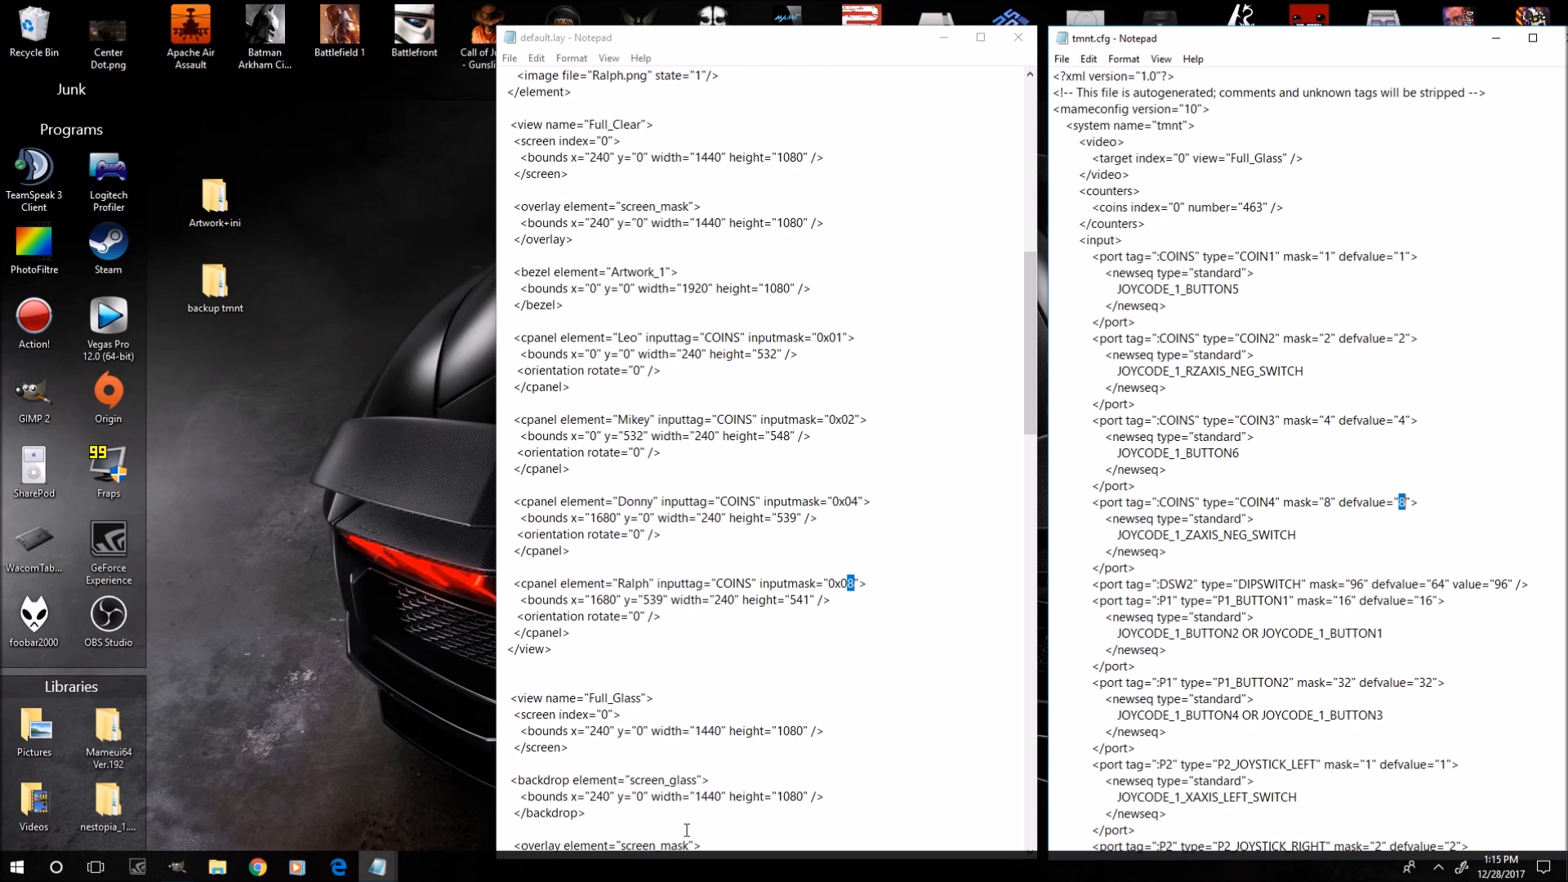
click(672, 600)
scroll(751, 632, up, 4)
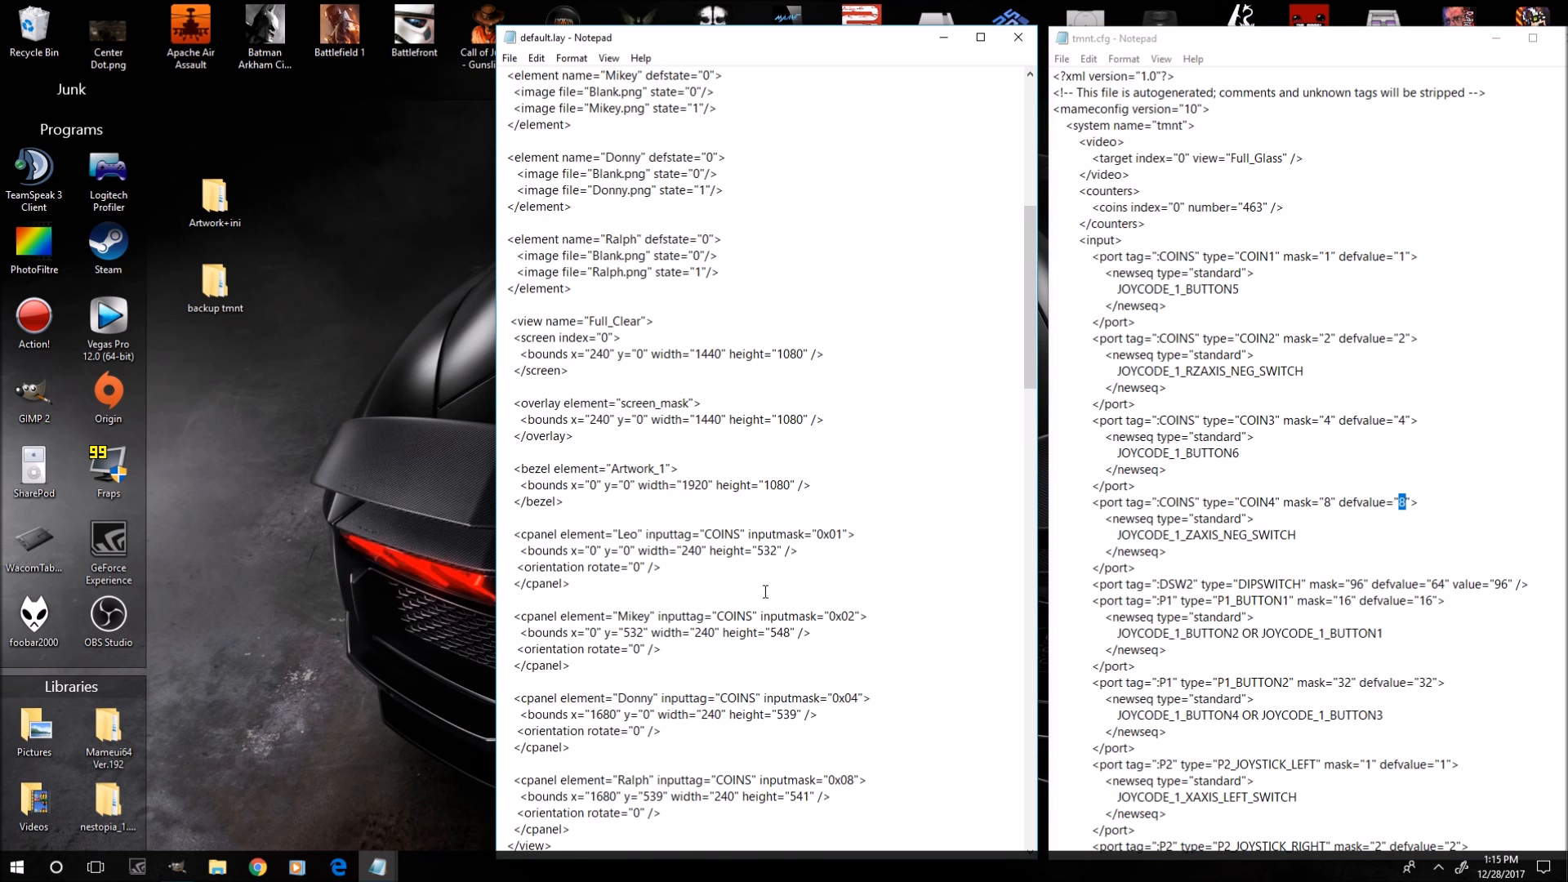
scroll(766, 591, down, 3)
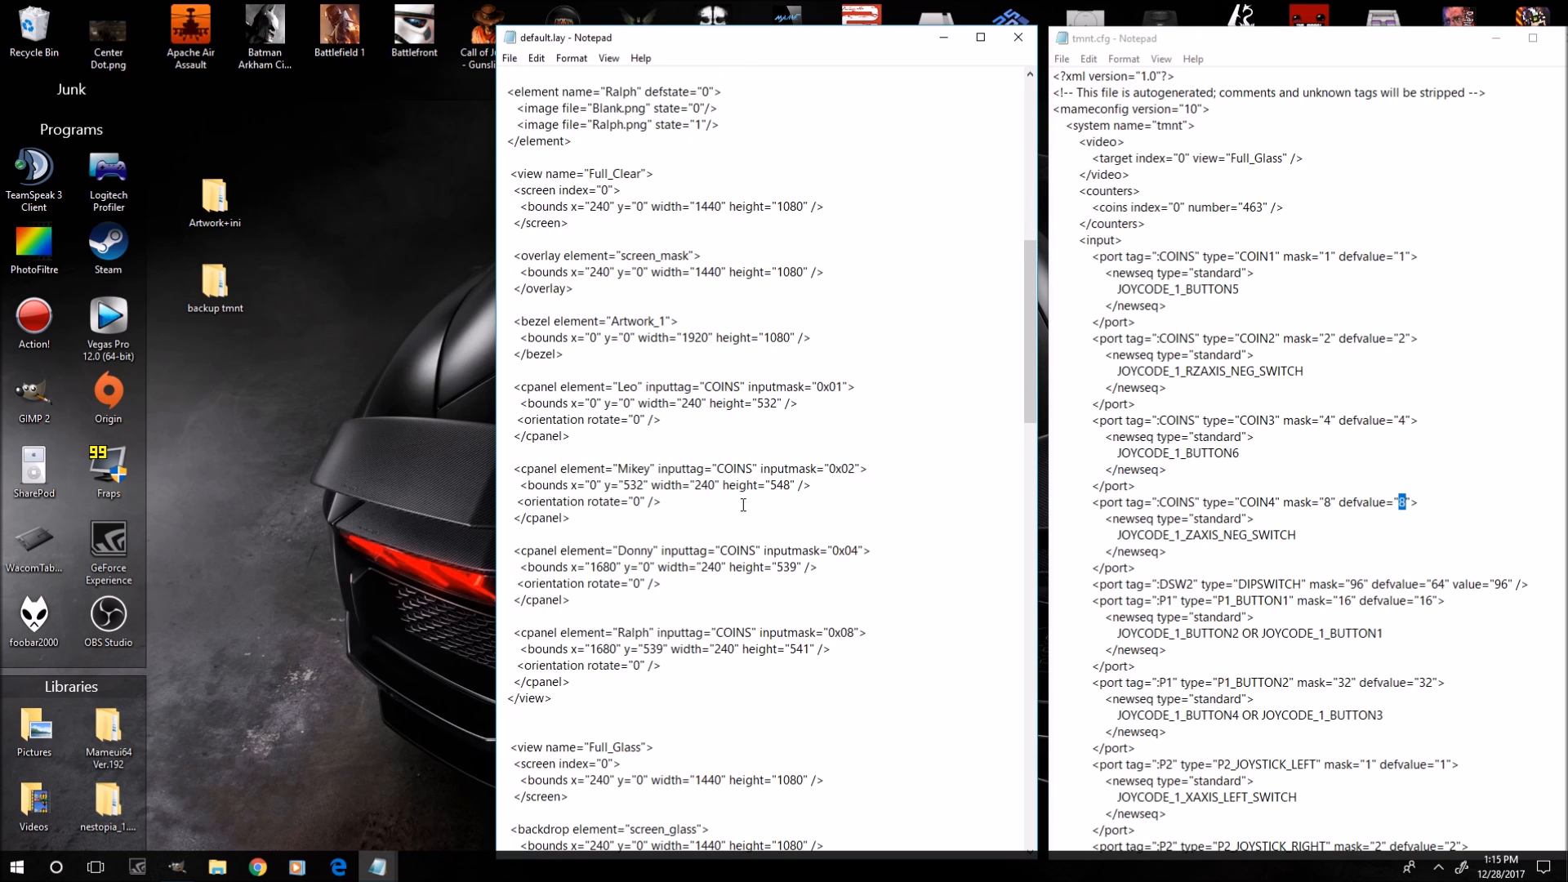
click(1216, 516)
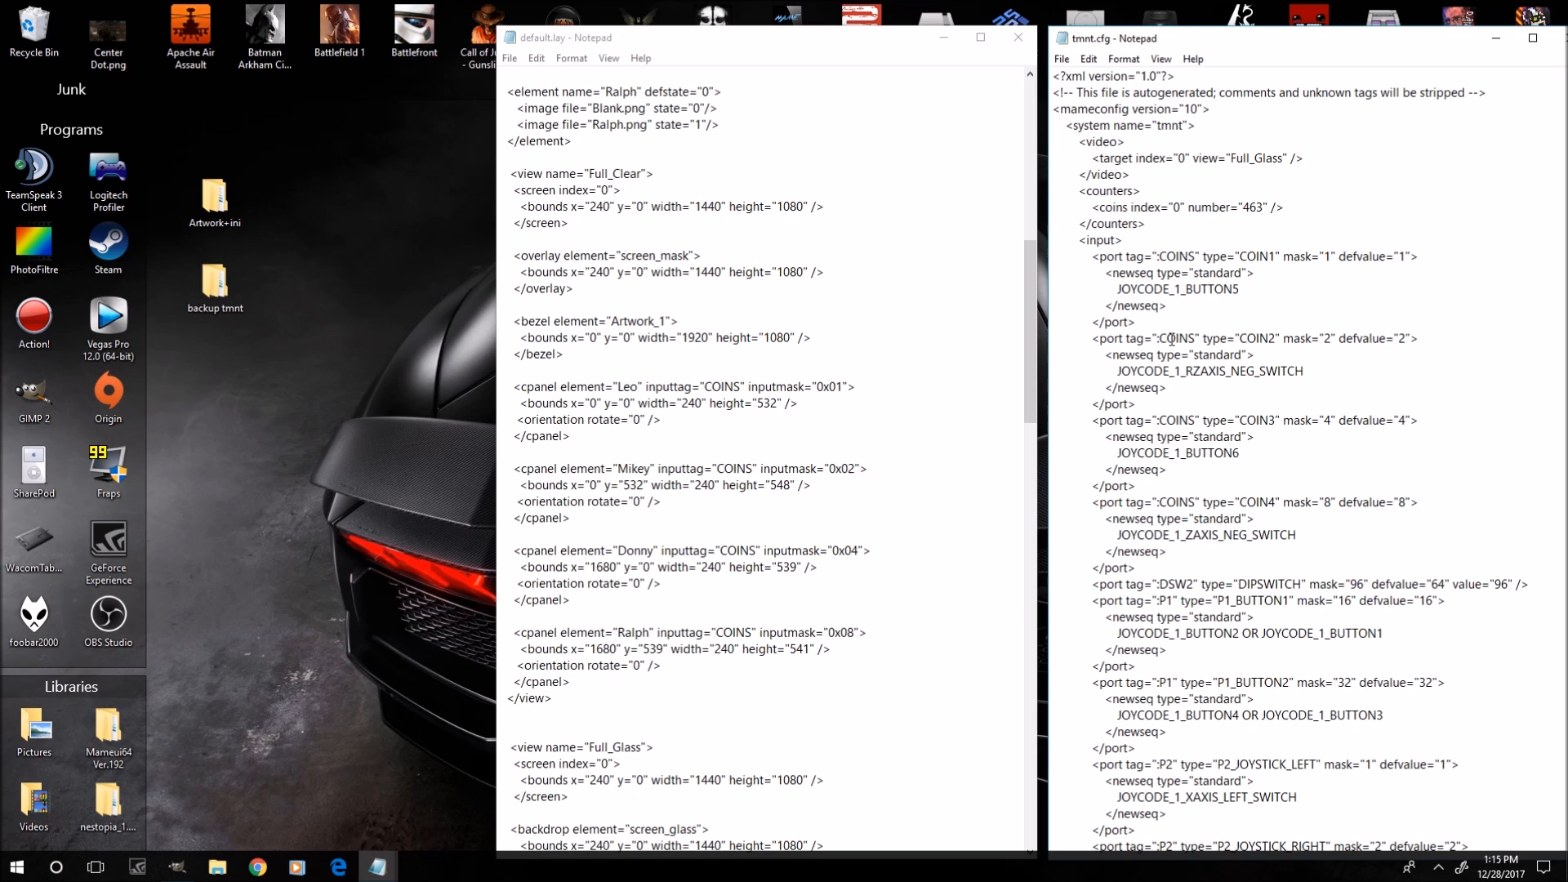
Minimize both Notepad windows and launch MAMEUI64 from the desktop.
click(941, 41)
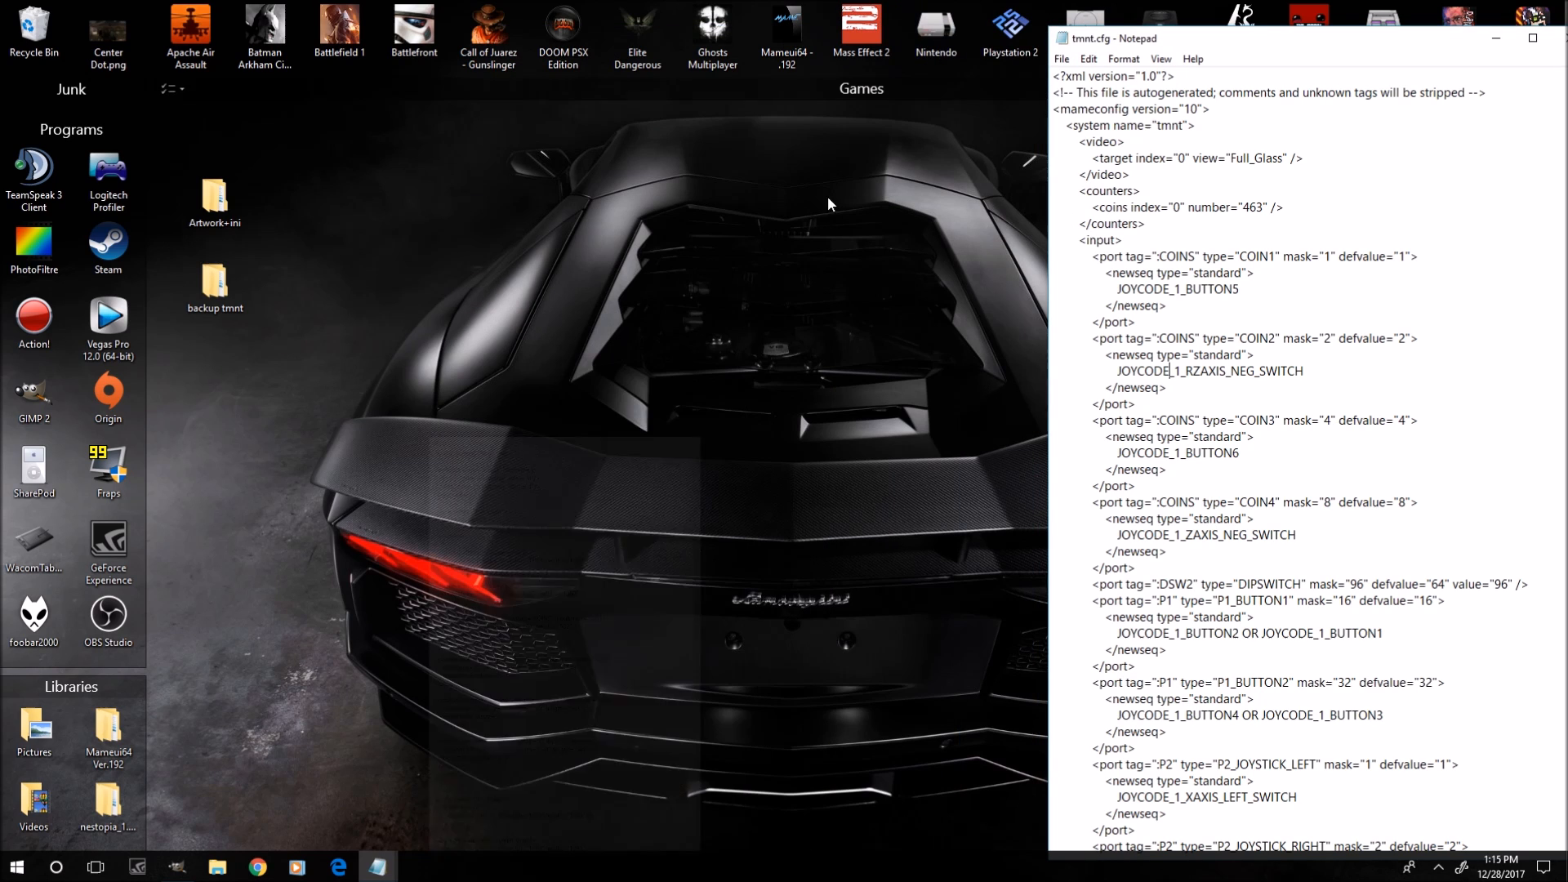
click(1481, 49)
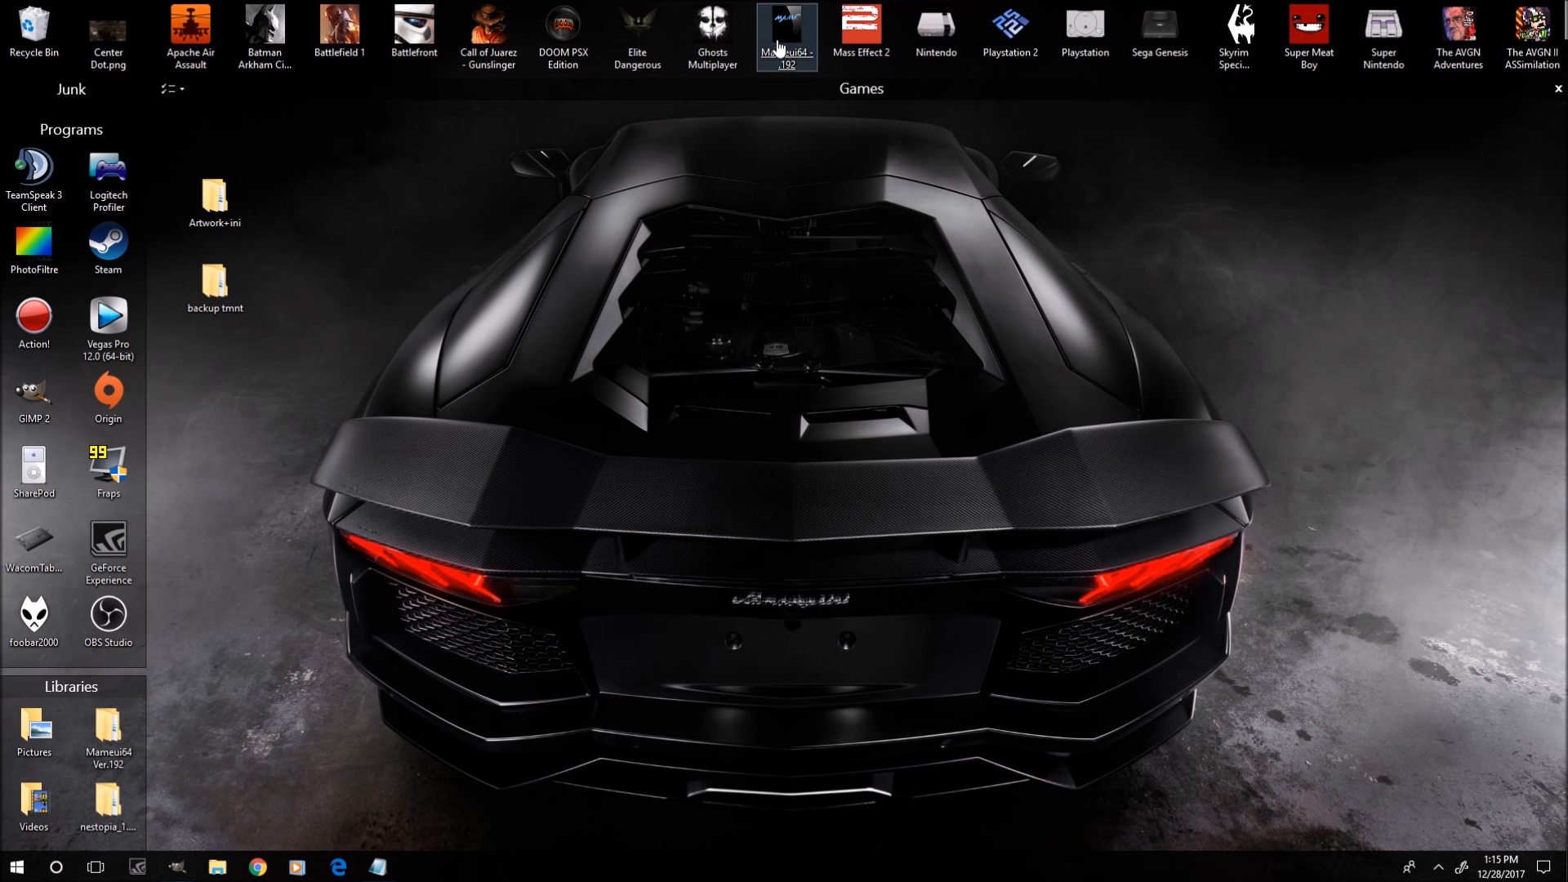
double_click(779, 46)
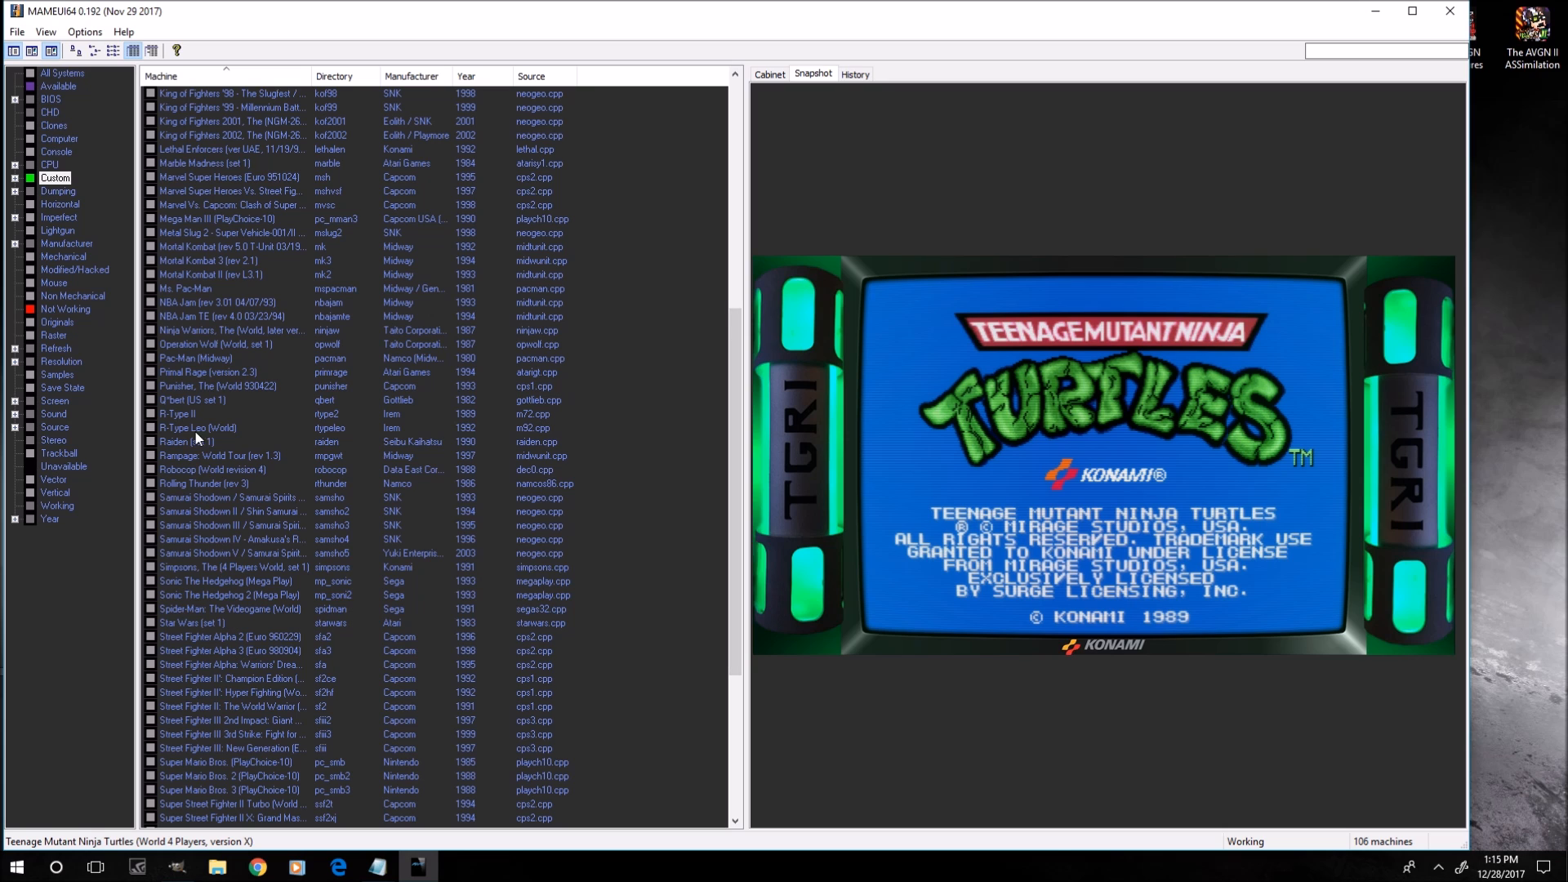
scroll(193, 375, up, 3)
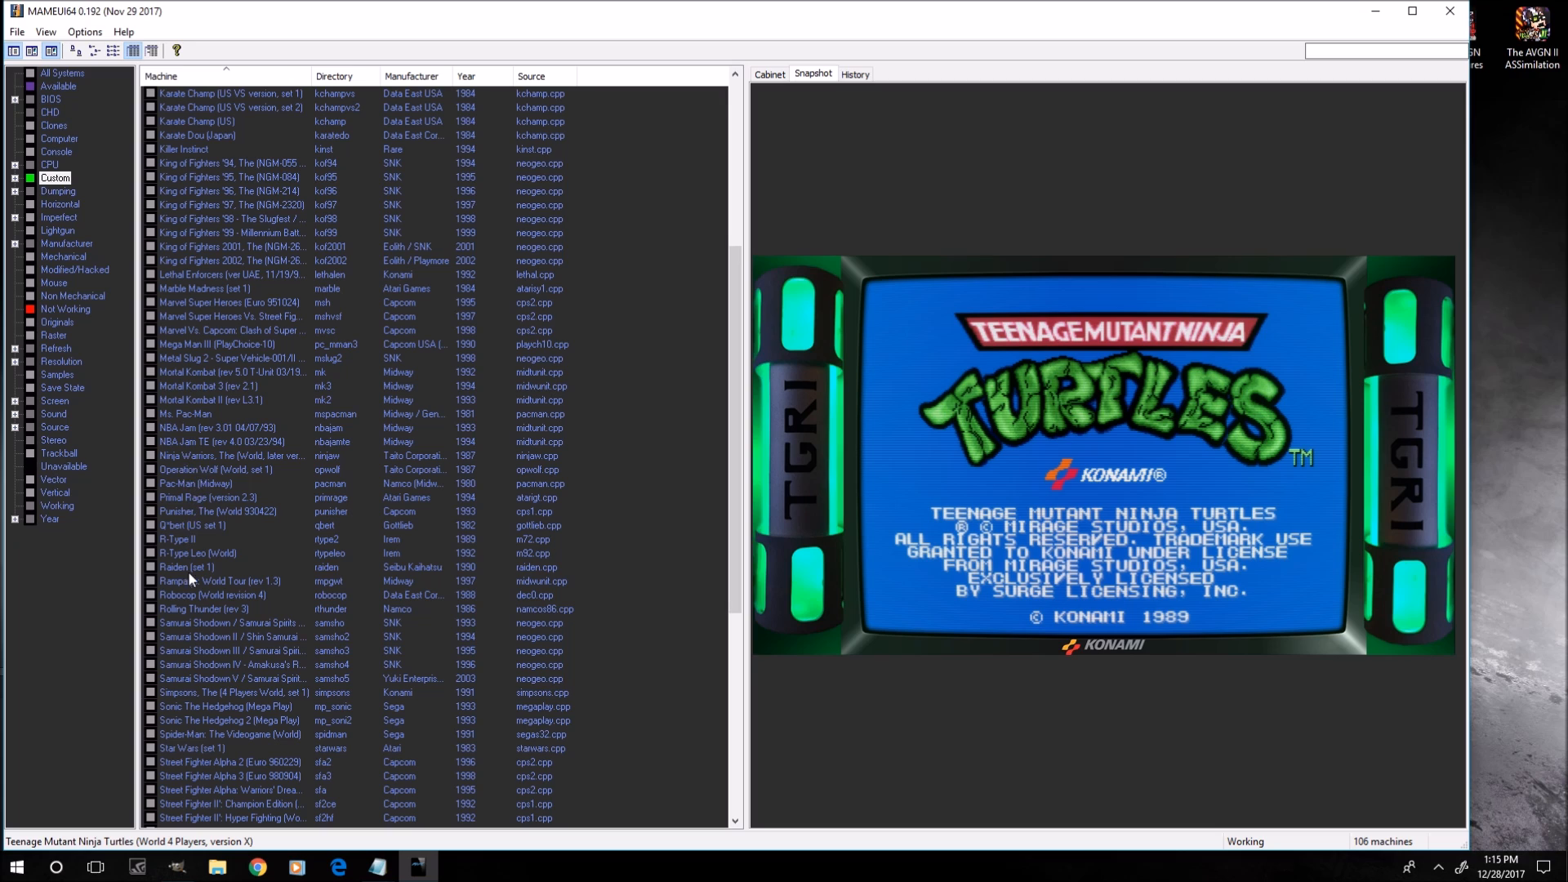
Browse the machine list, previewing the bezel artwork snapshots of several different games.
click(183, 610)
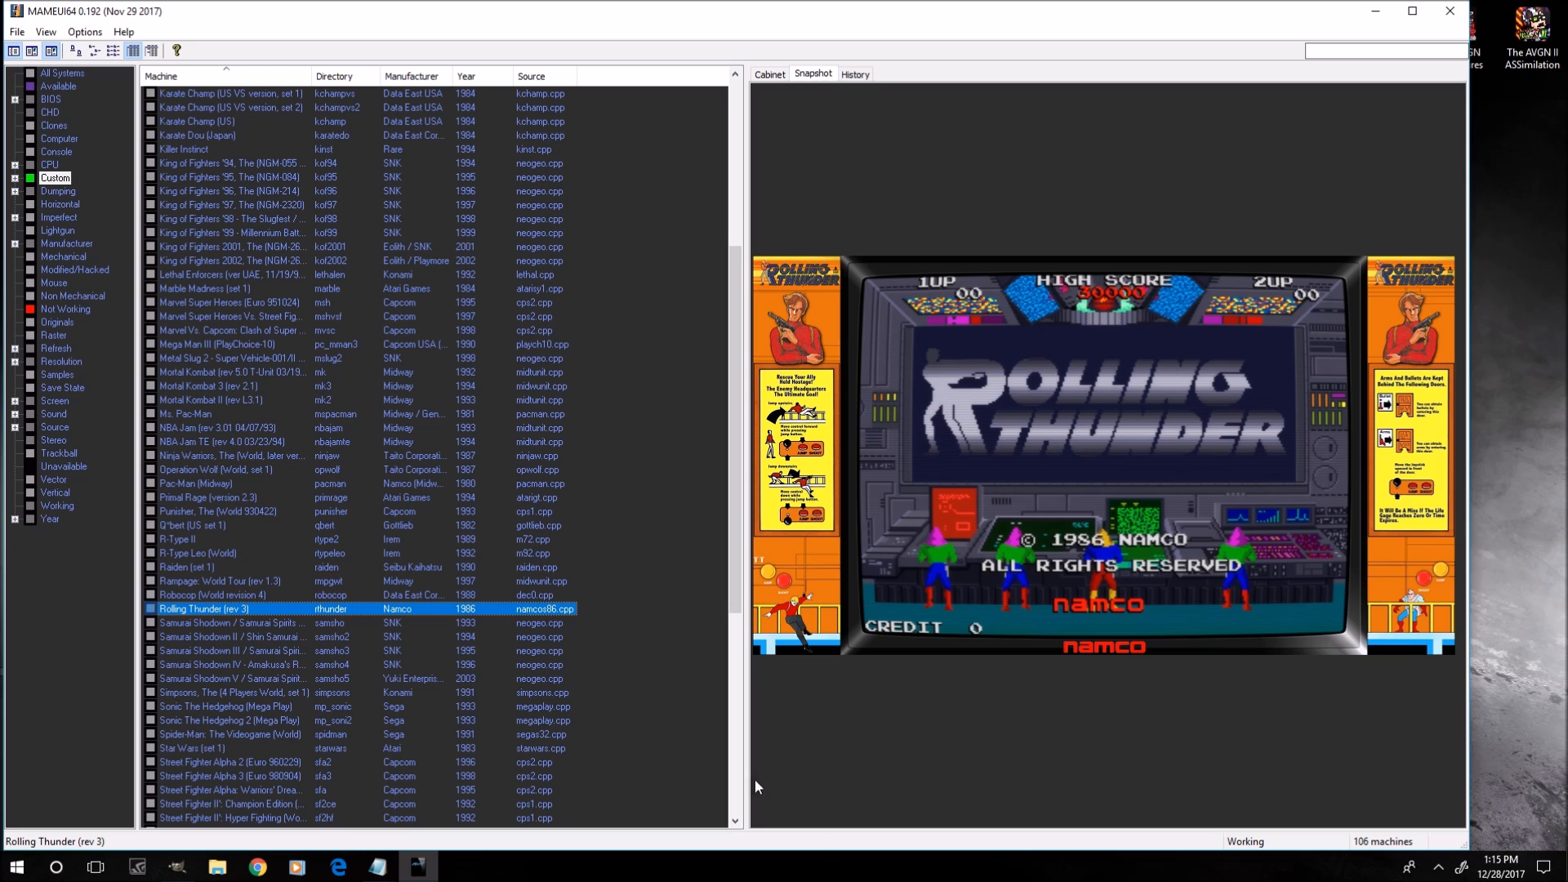
click(186, 456)
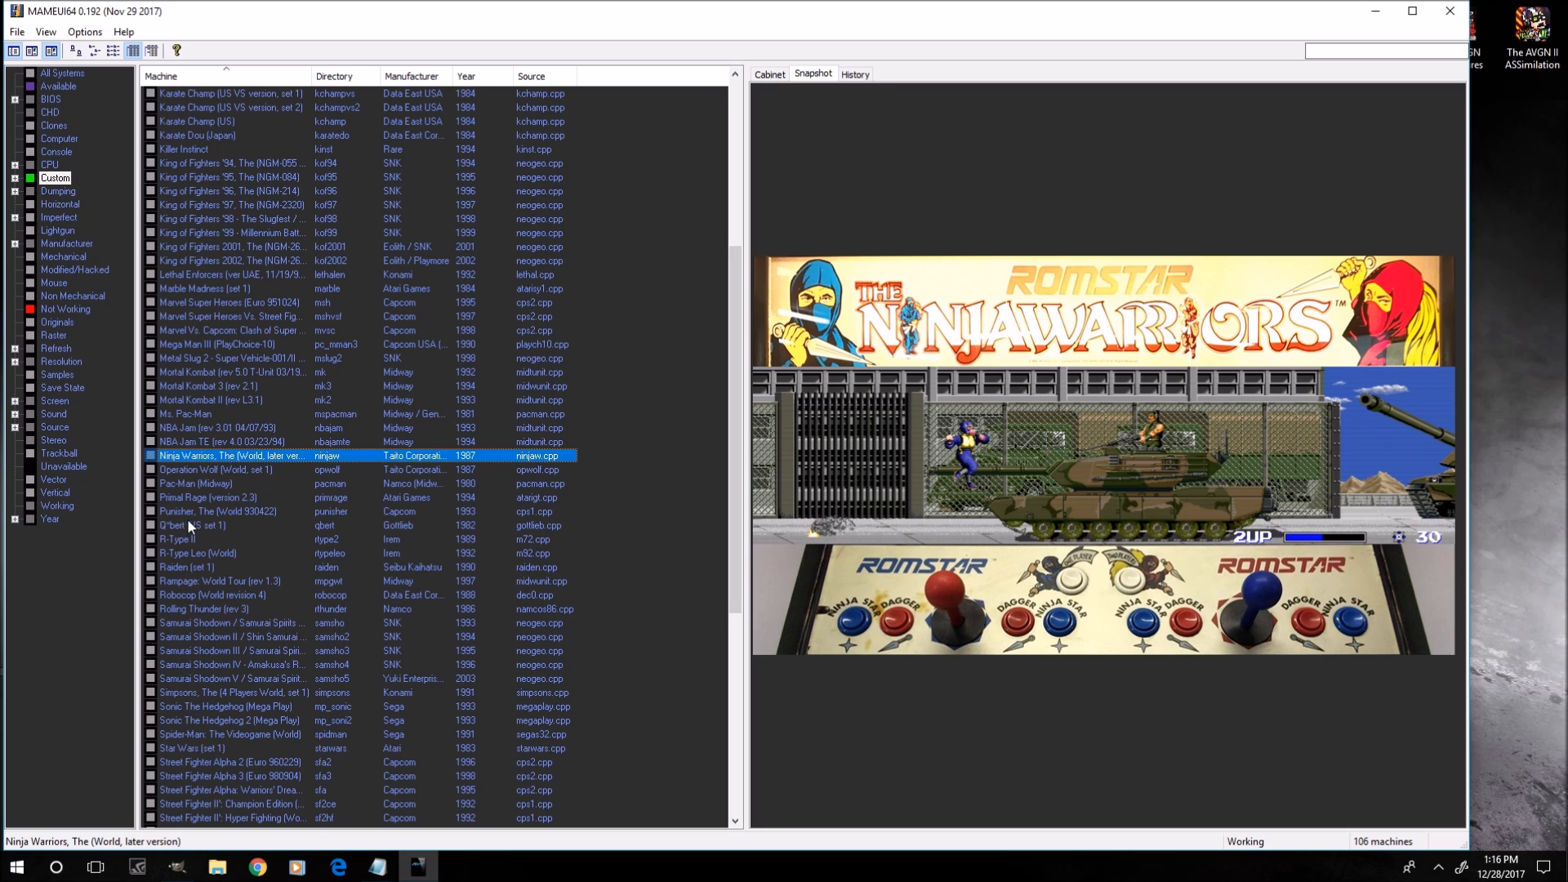
scroll(237, 298, up, 4)
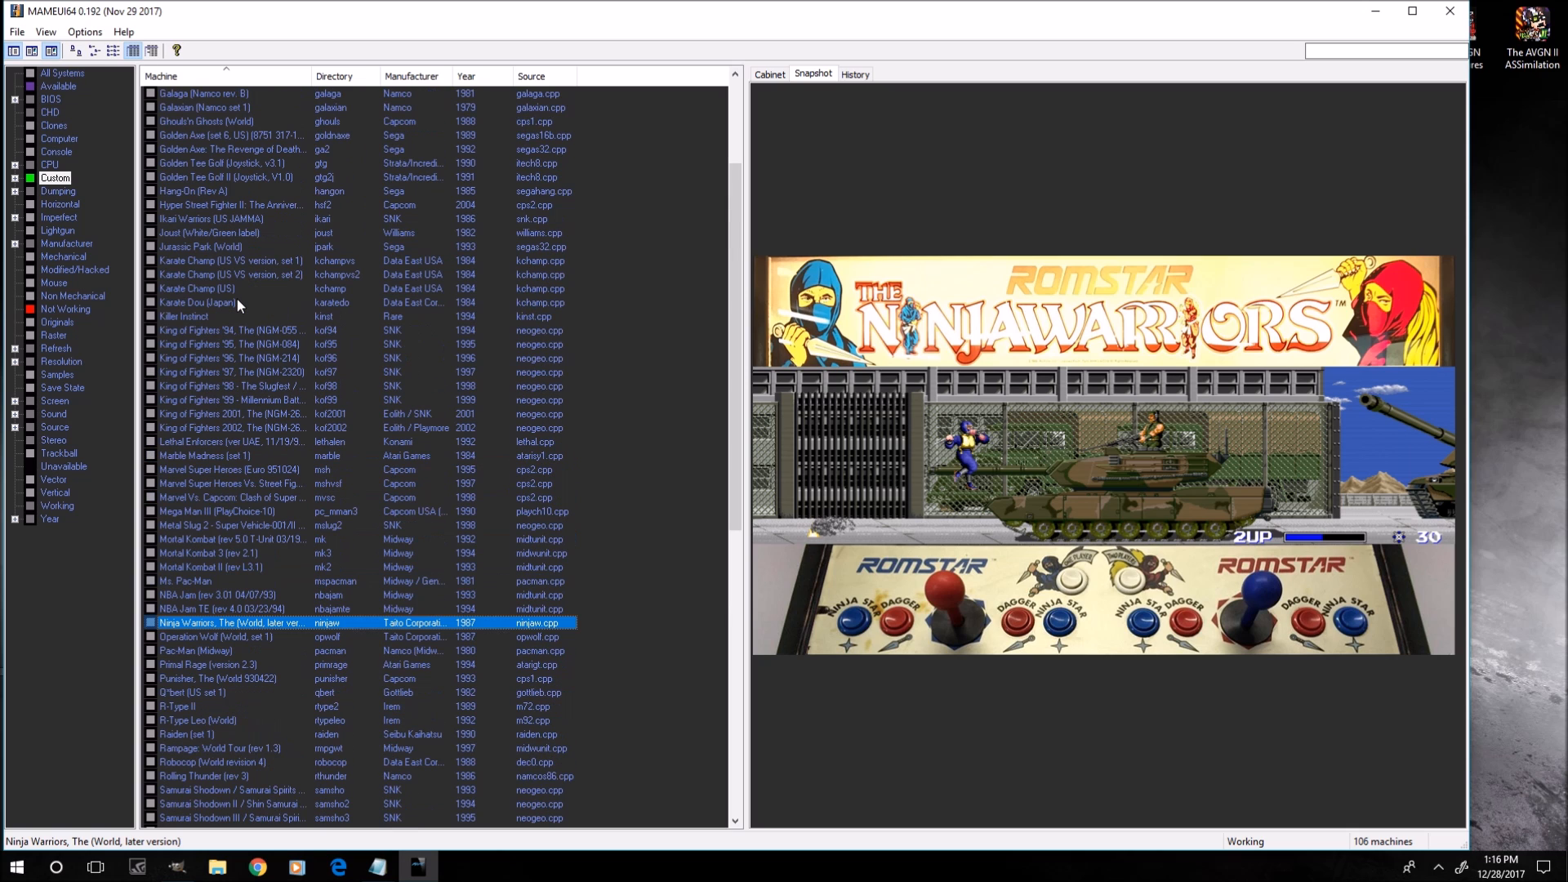
scroll(230, 181, up, 1)
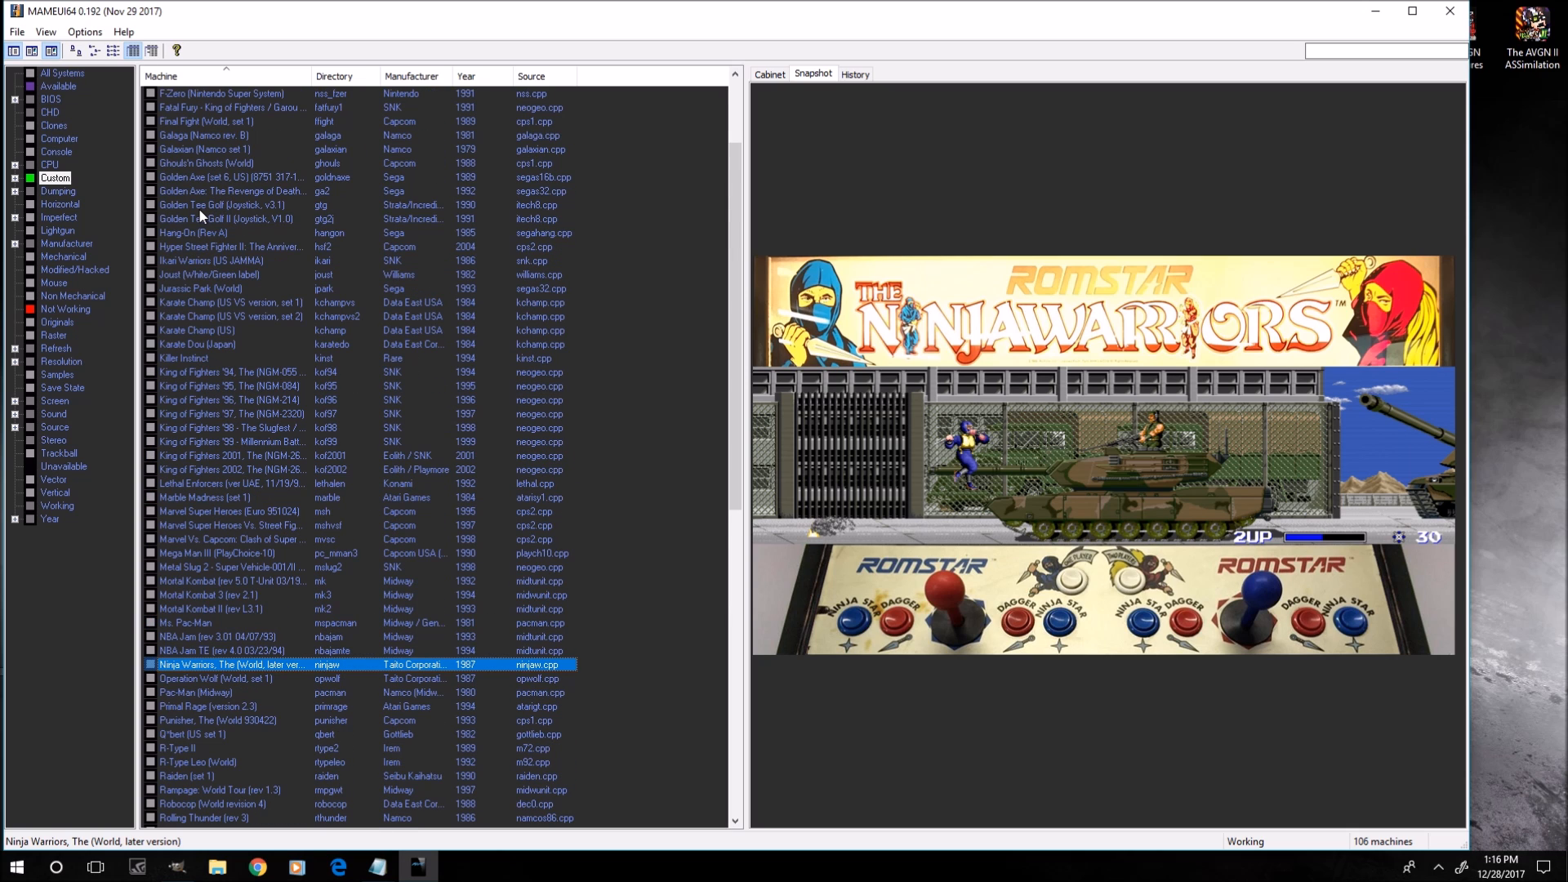
click(220, 188)
click(209, 219)
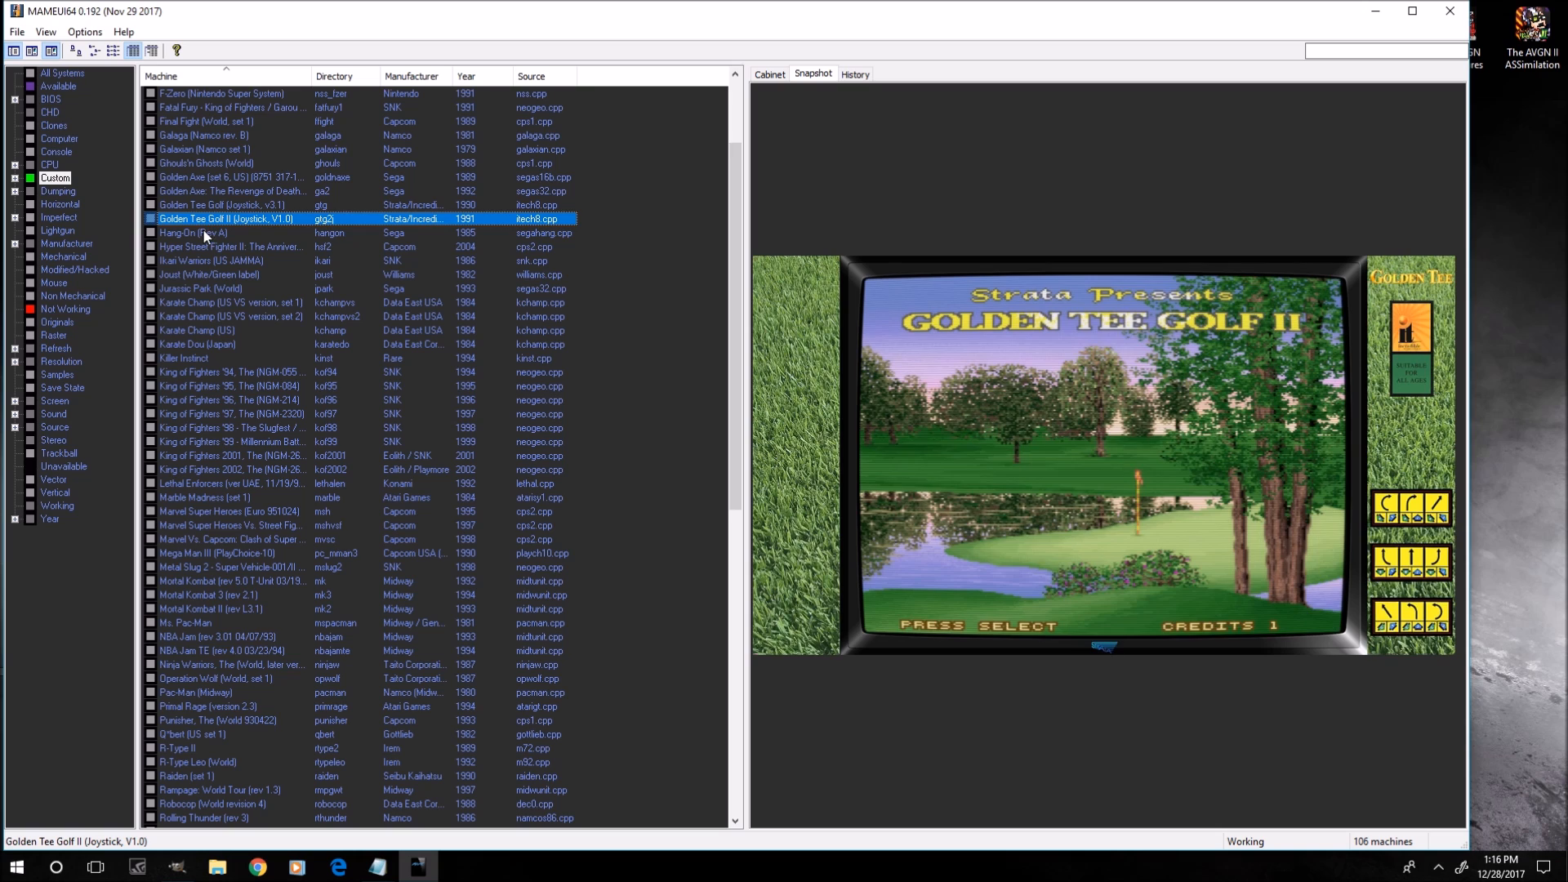
click(199, 243)
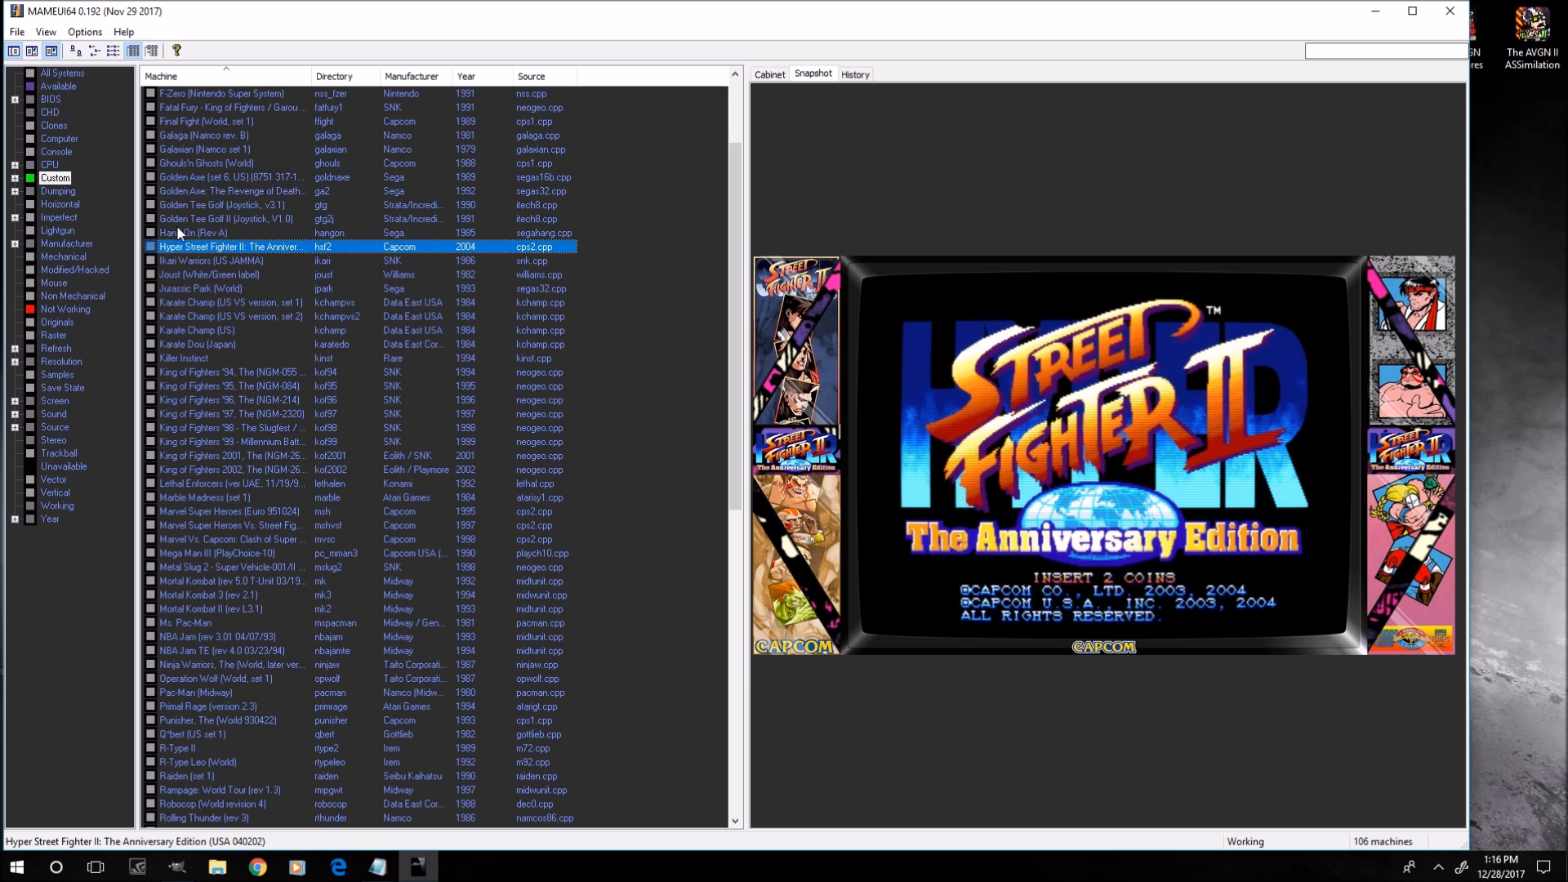
click(190, 162)
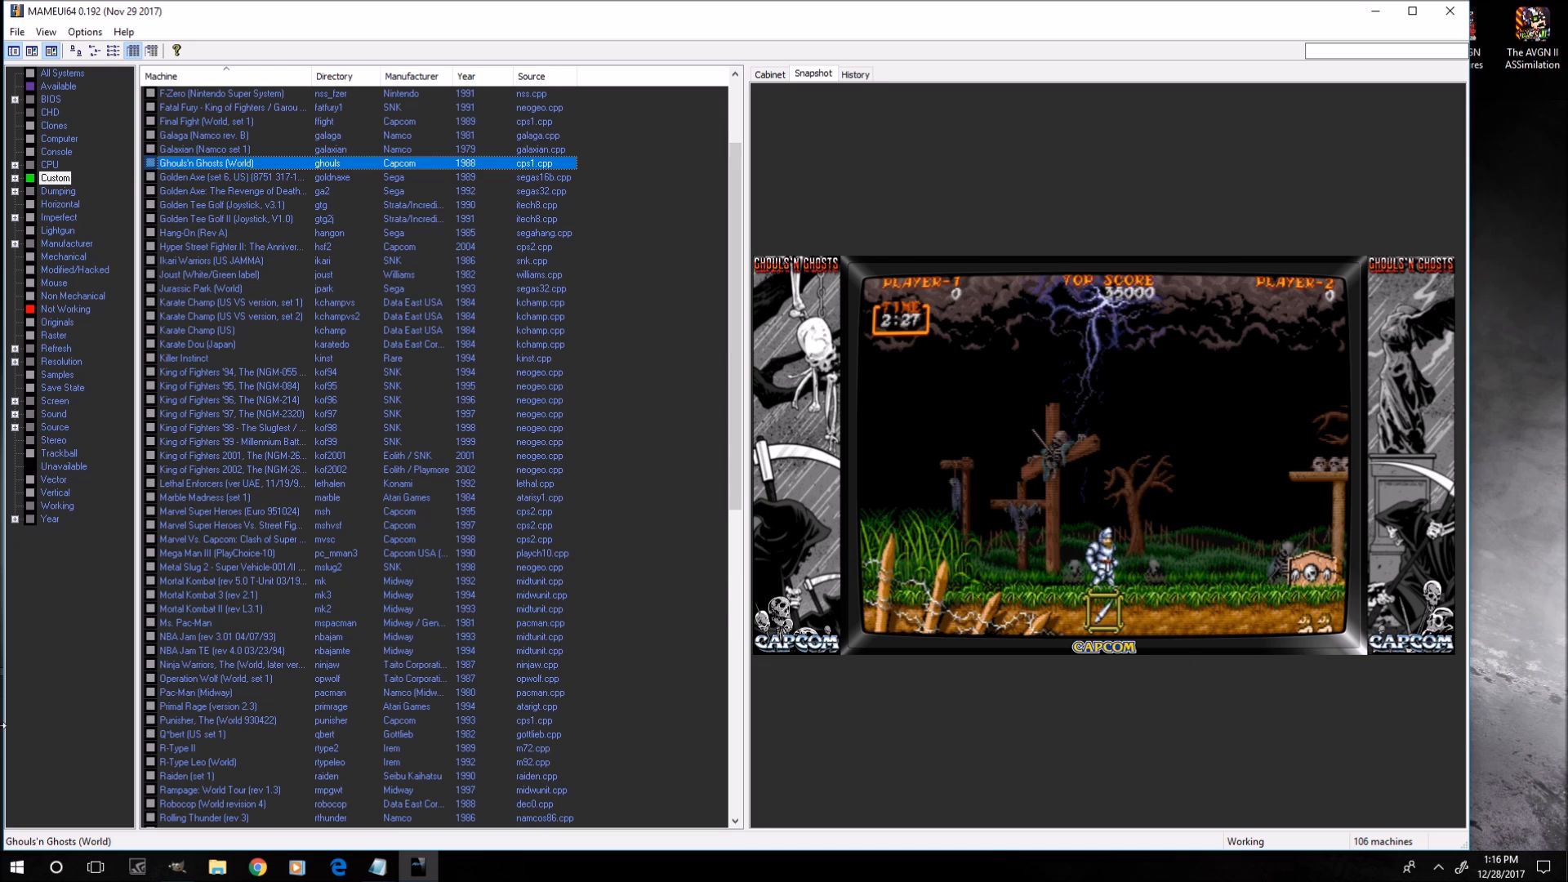
scroll(433, 507, up, 3)
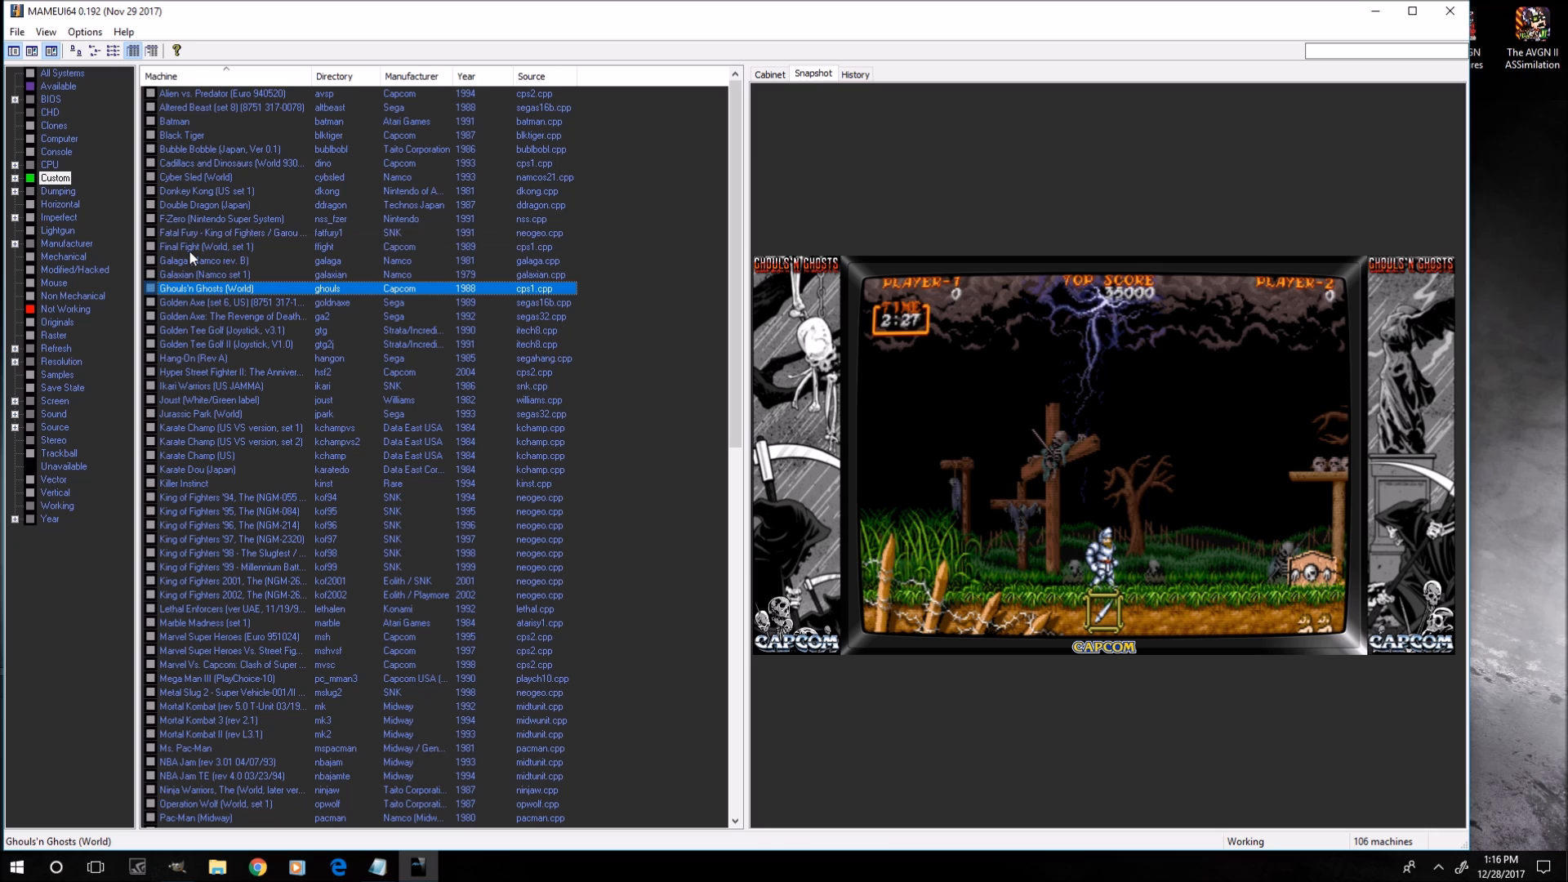
click(179, 135)
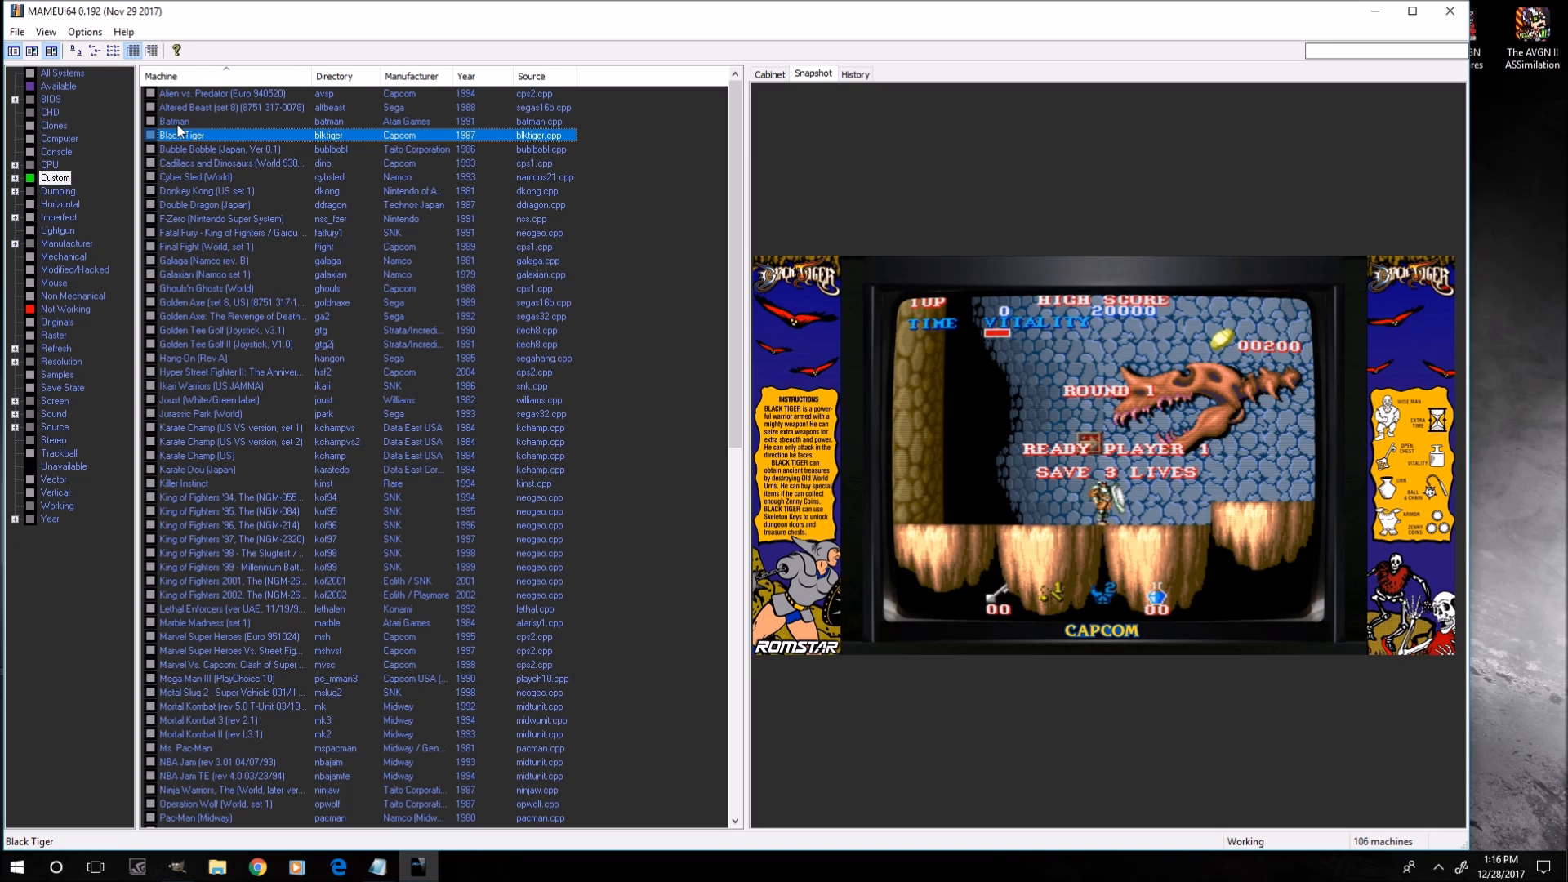
click(178, 121)
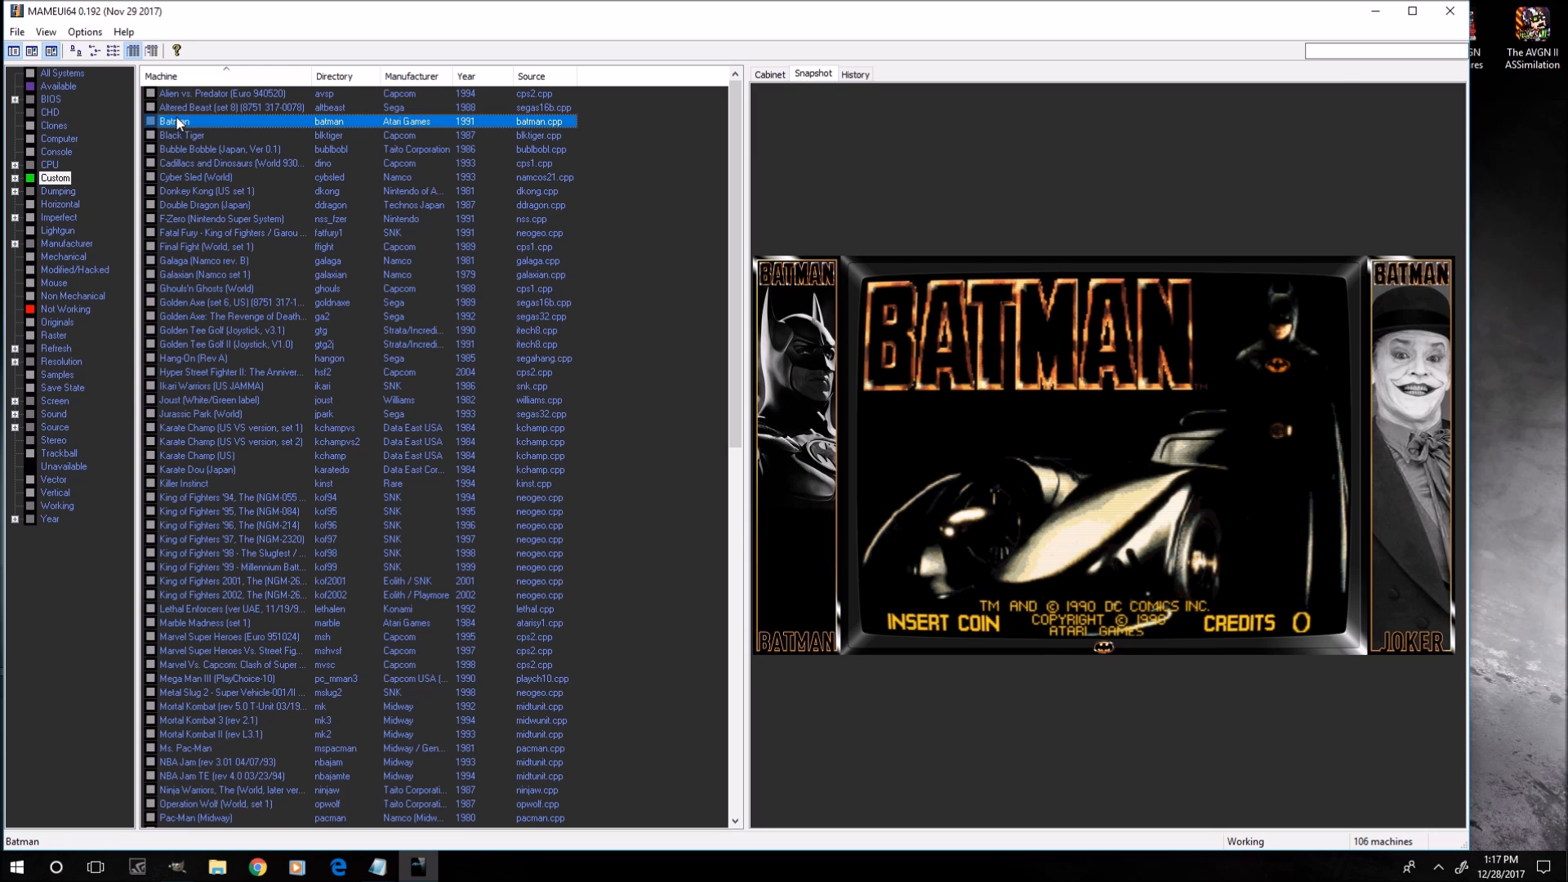
click(178, 106)
Launch Teenage Mutant Ninja Turtles (World 4 Players, version X) and lower the master volume.
scroll(253, 701, down, 9)
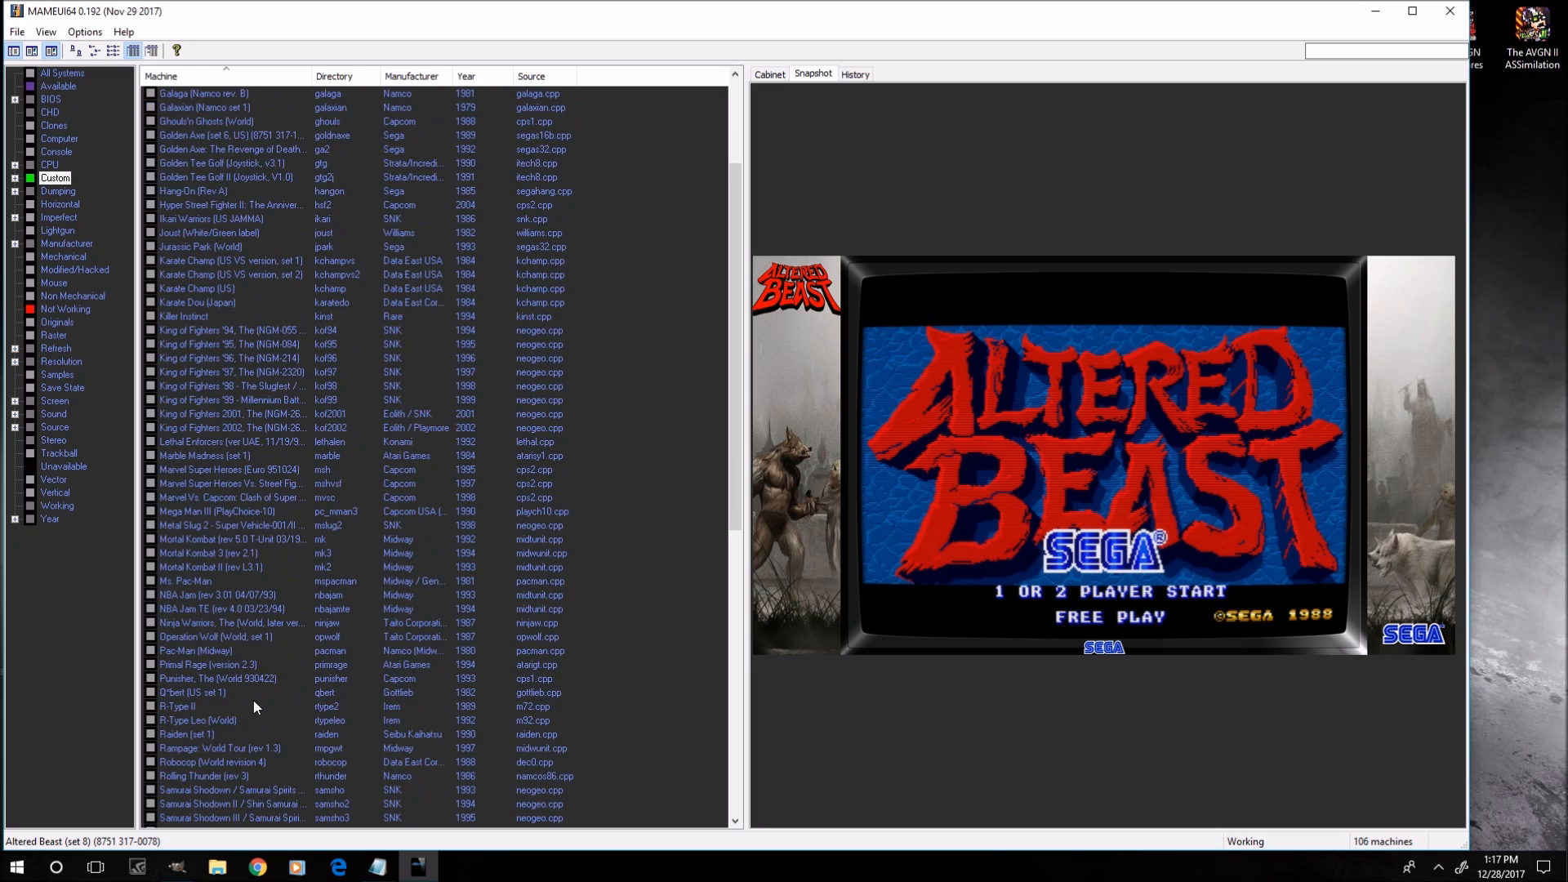
scroll(252, 708, down, 4)
scroll(227, 781, down, 4)
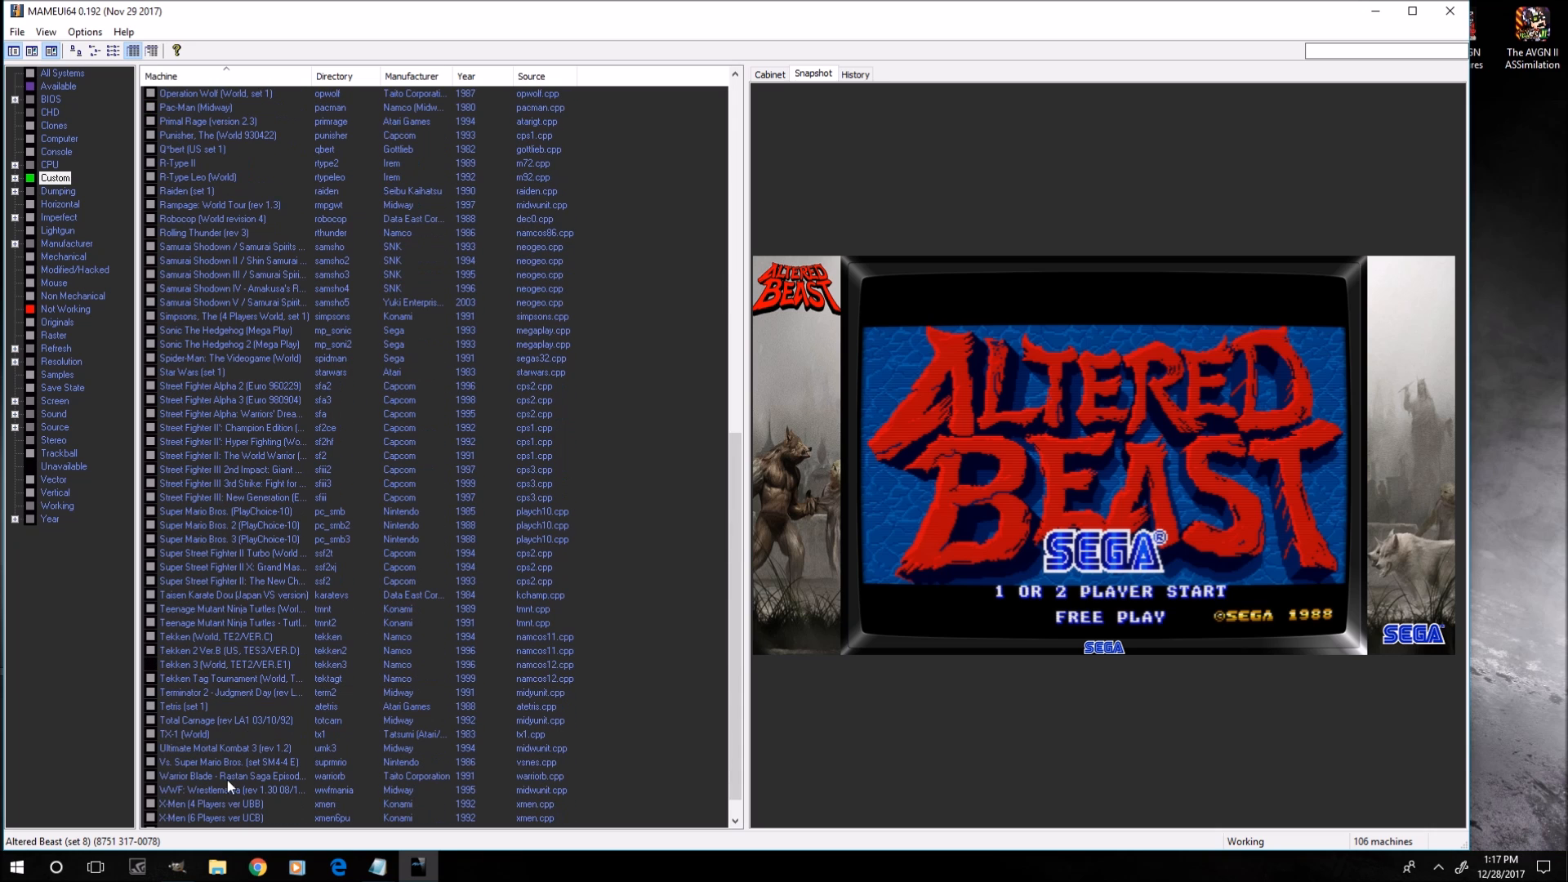
click(197, 610)
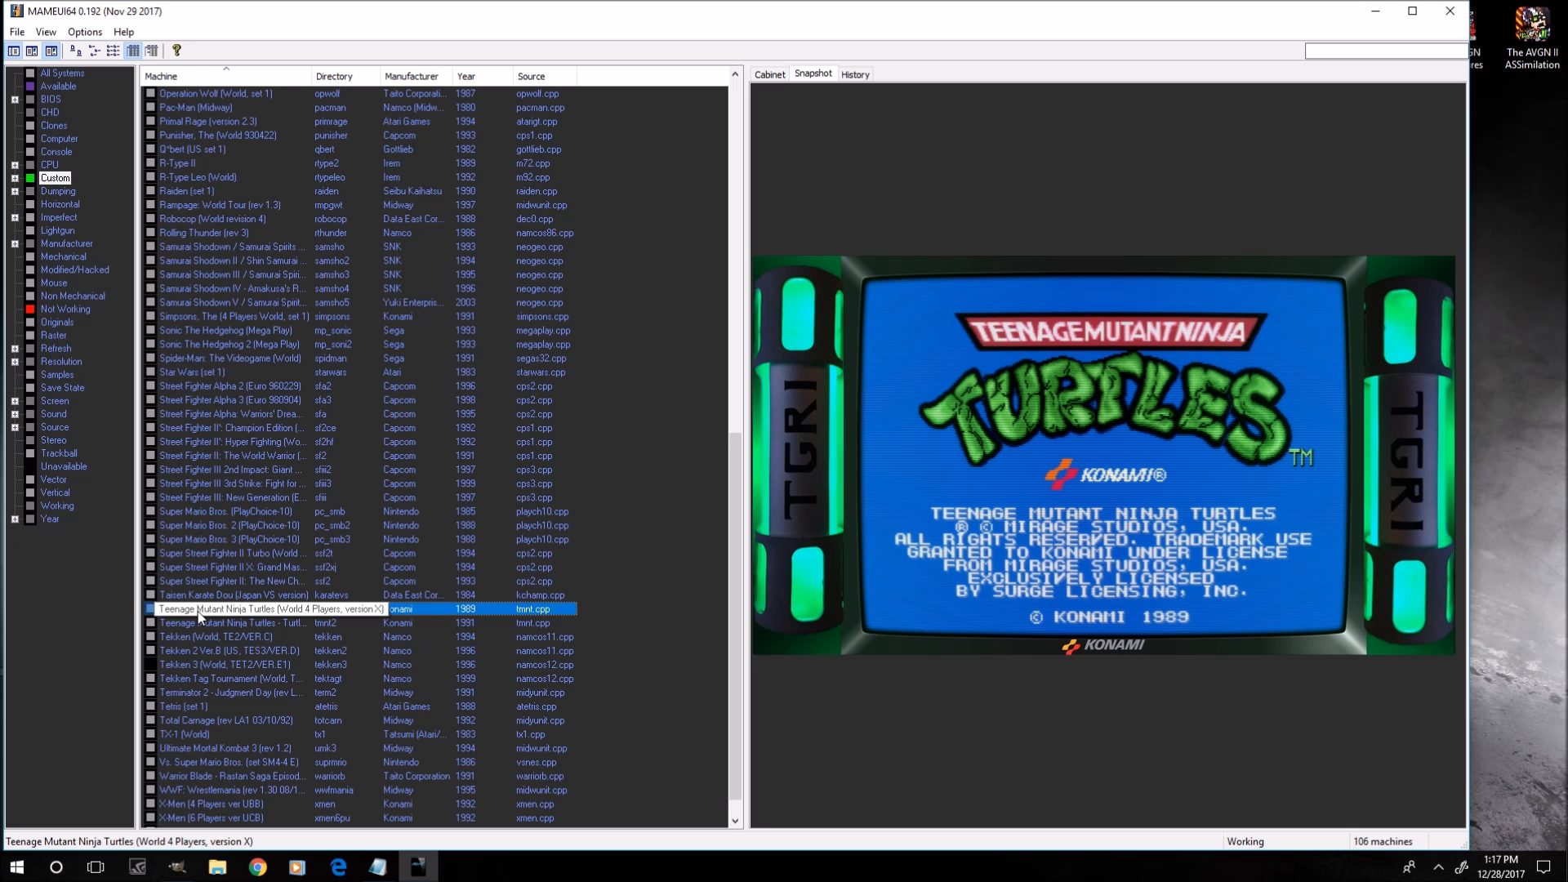
double_click(197, 611)
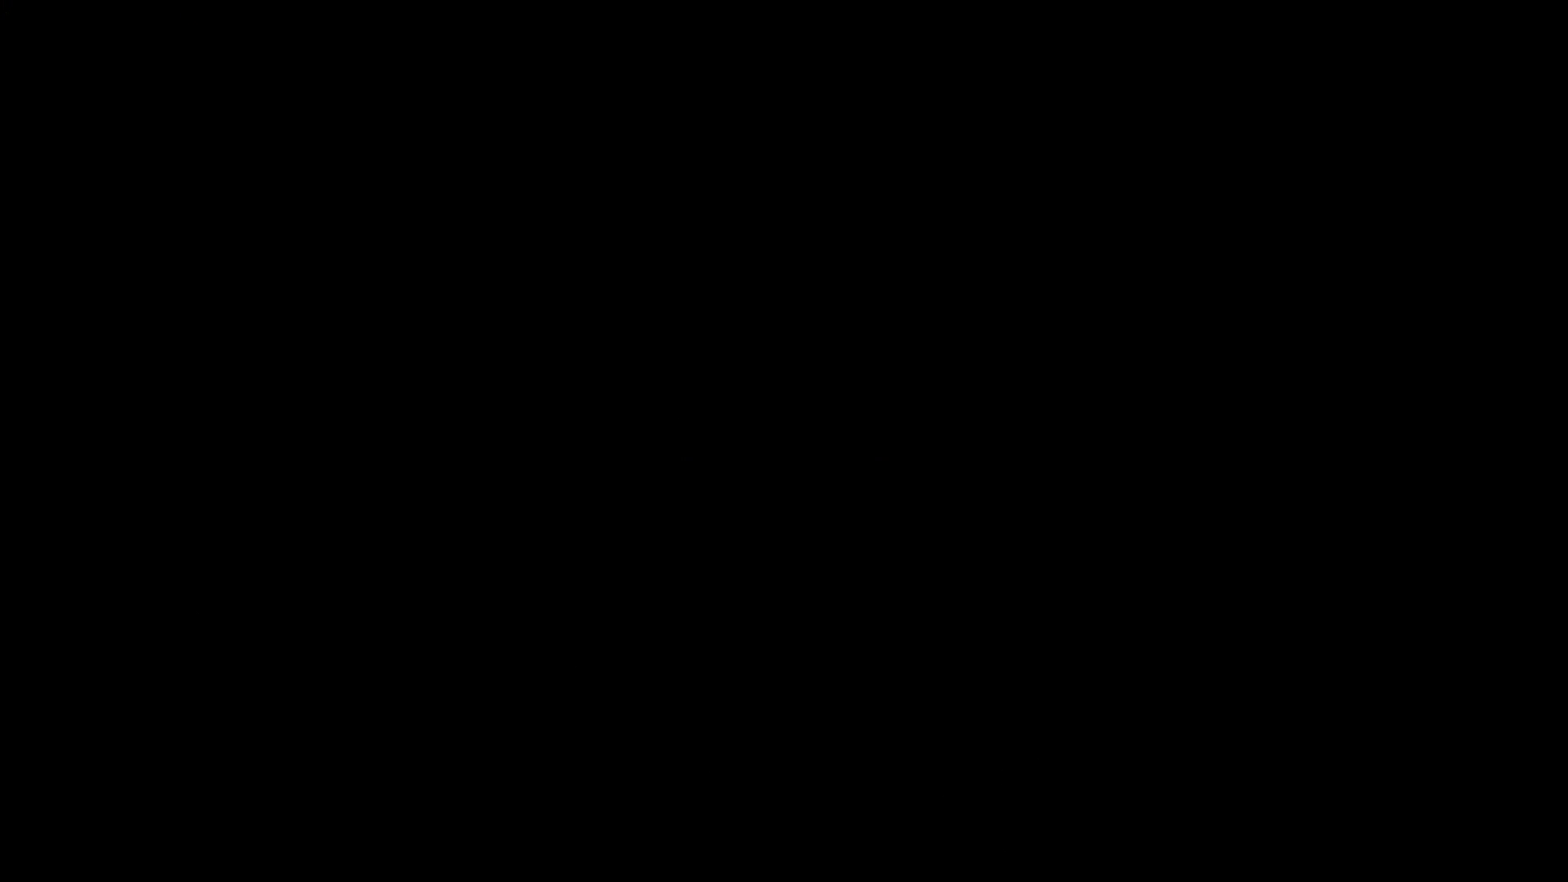
key(minus)
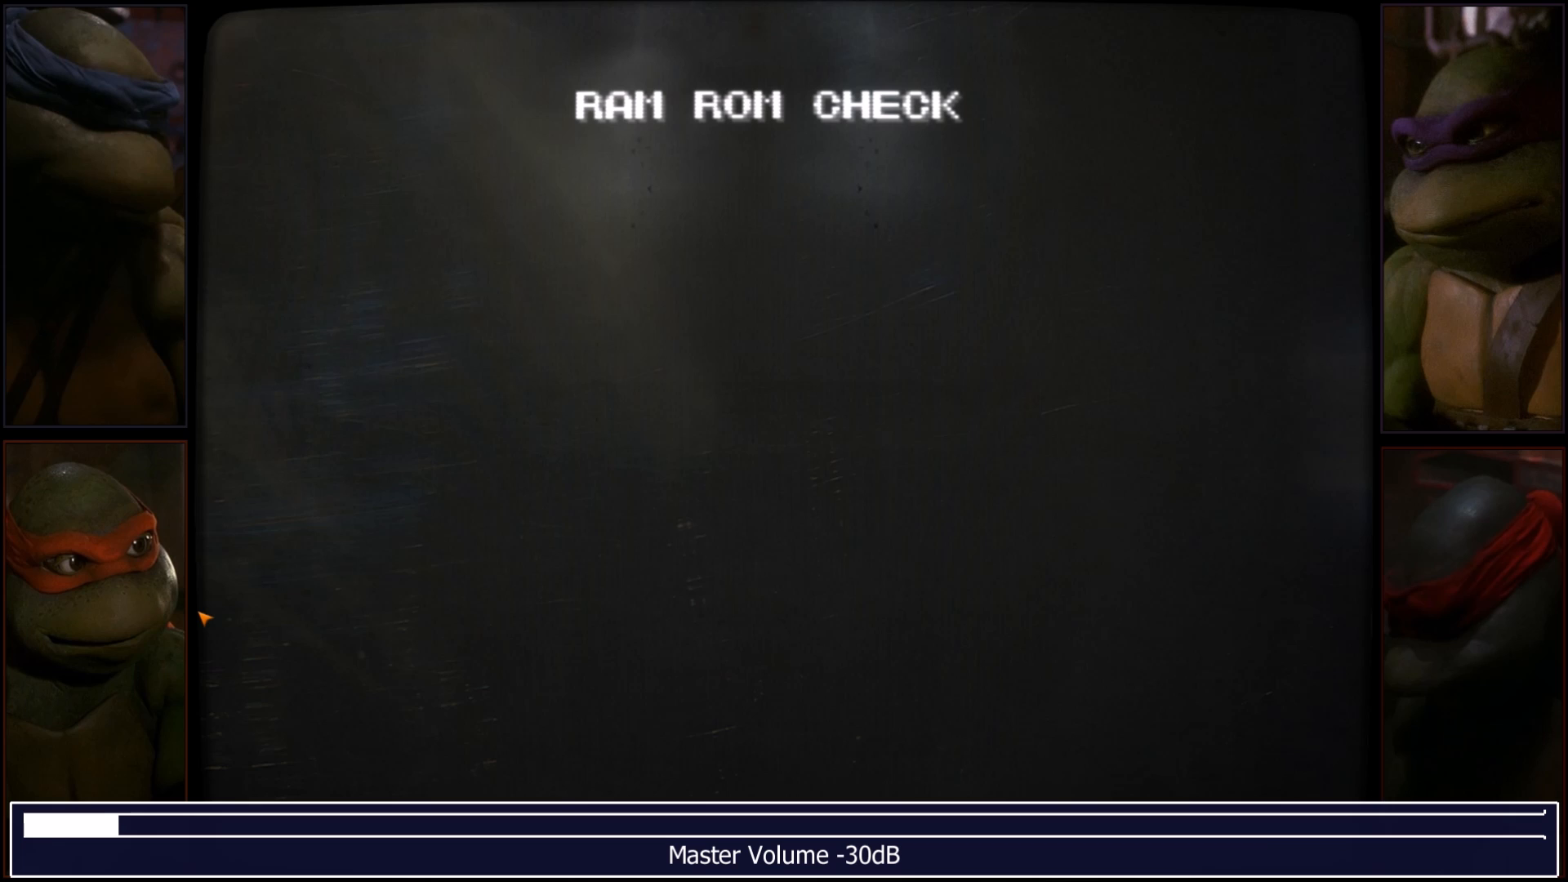
key(minus)
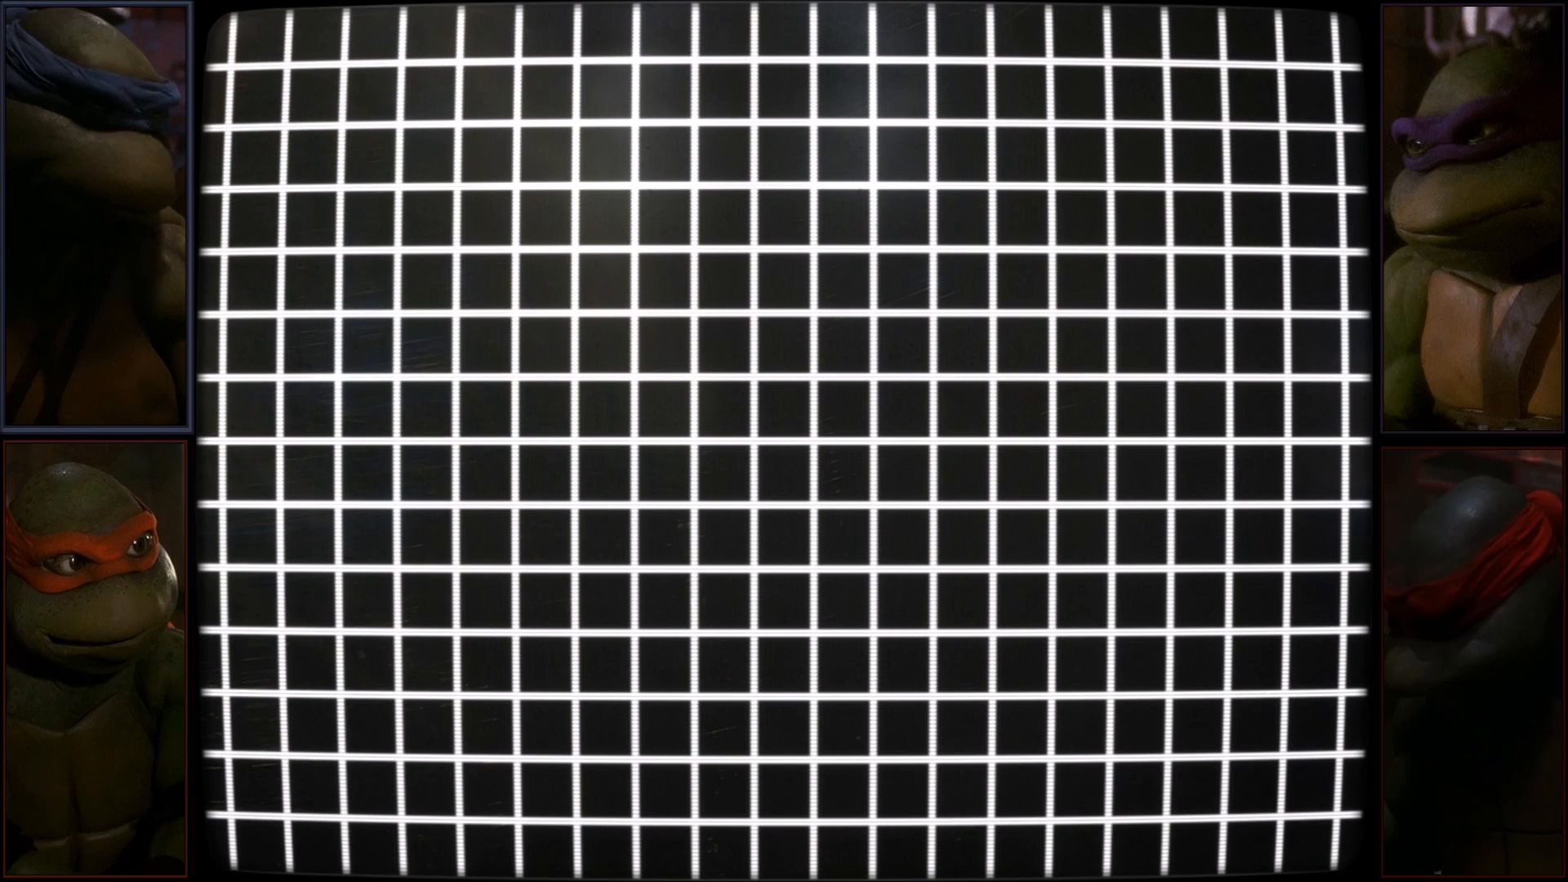
Insert a series of coins for player 2.
key(6)
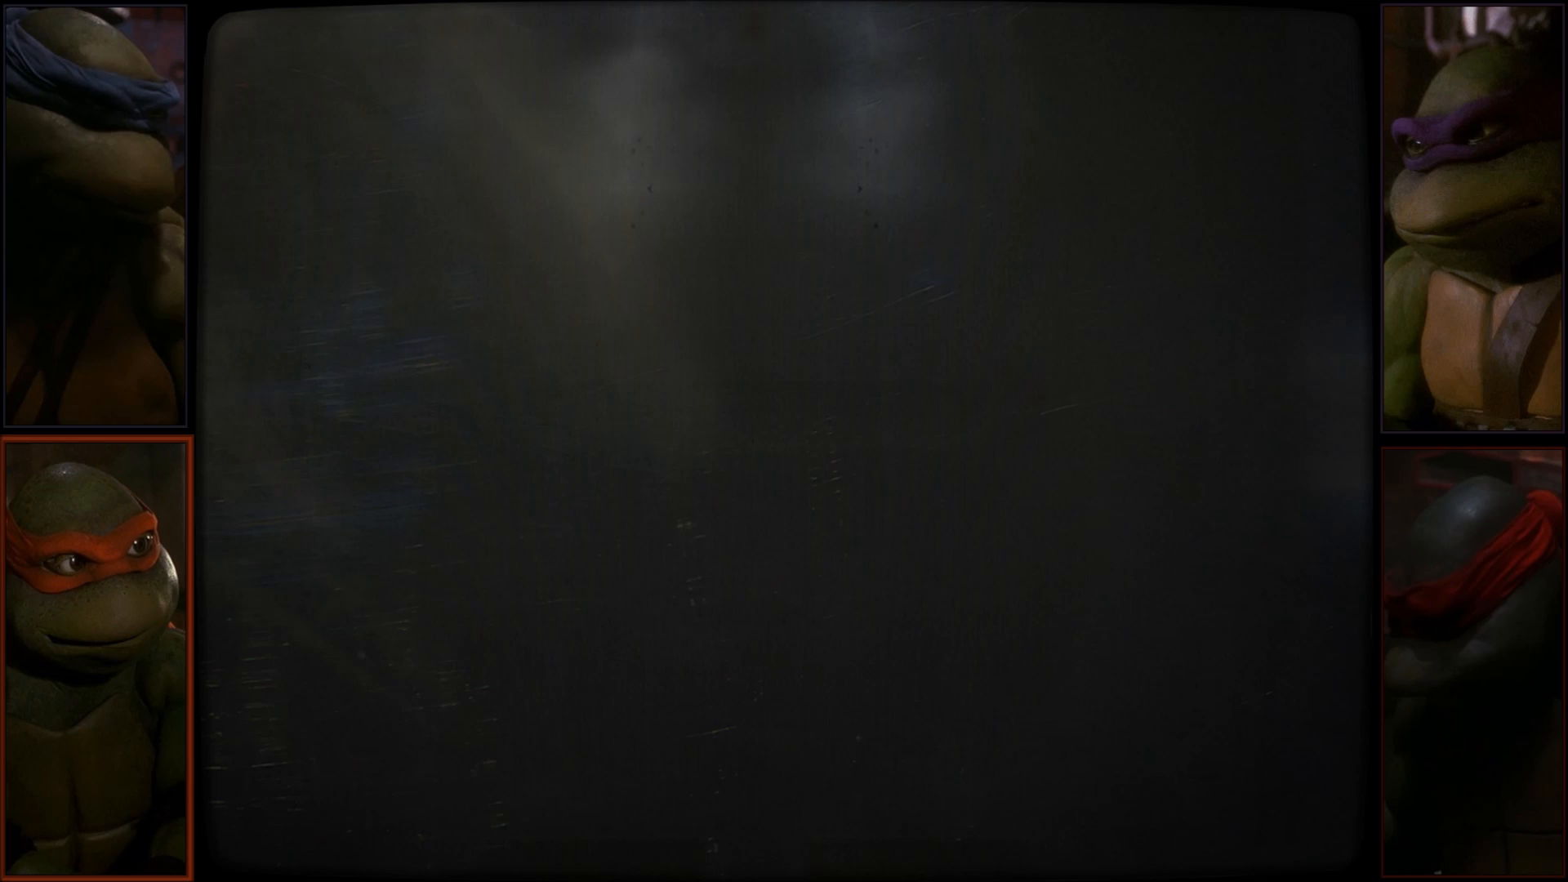
key(6)
key(6)
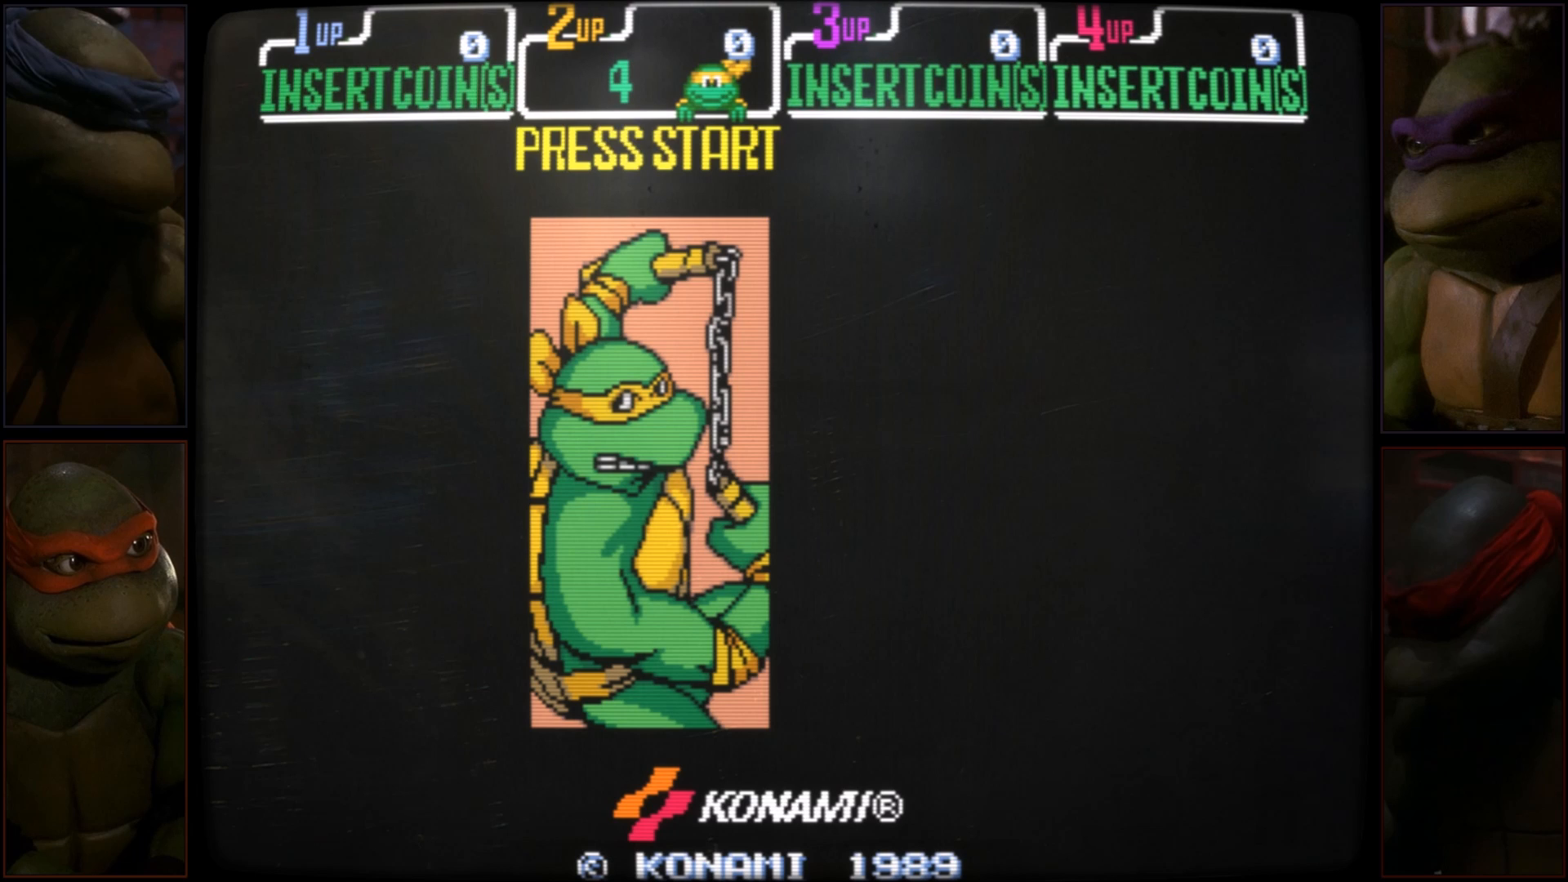
key(6)
key(6)
key(6)
key(6)
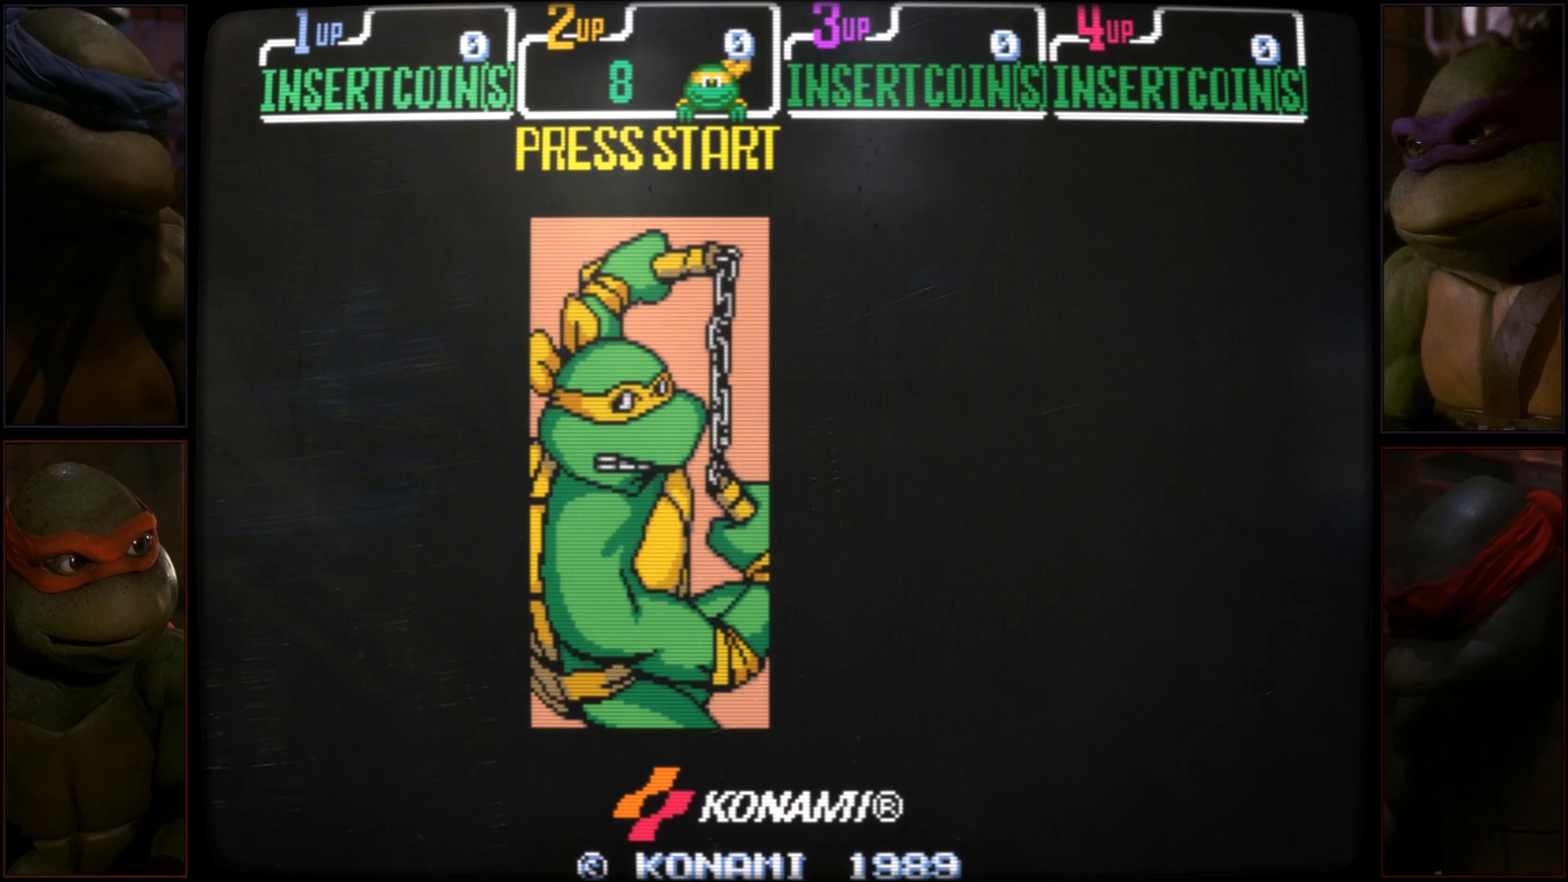
key(6)
key(6)
key(6)
key(6)
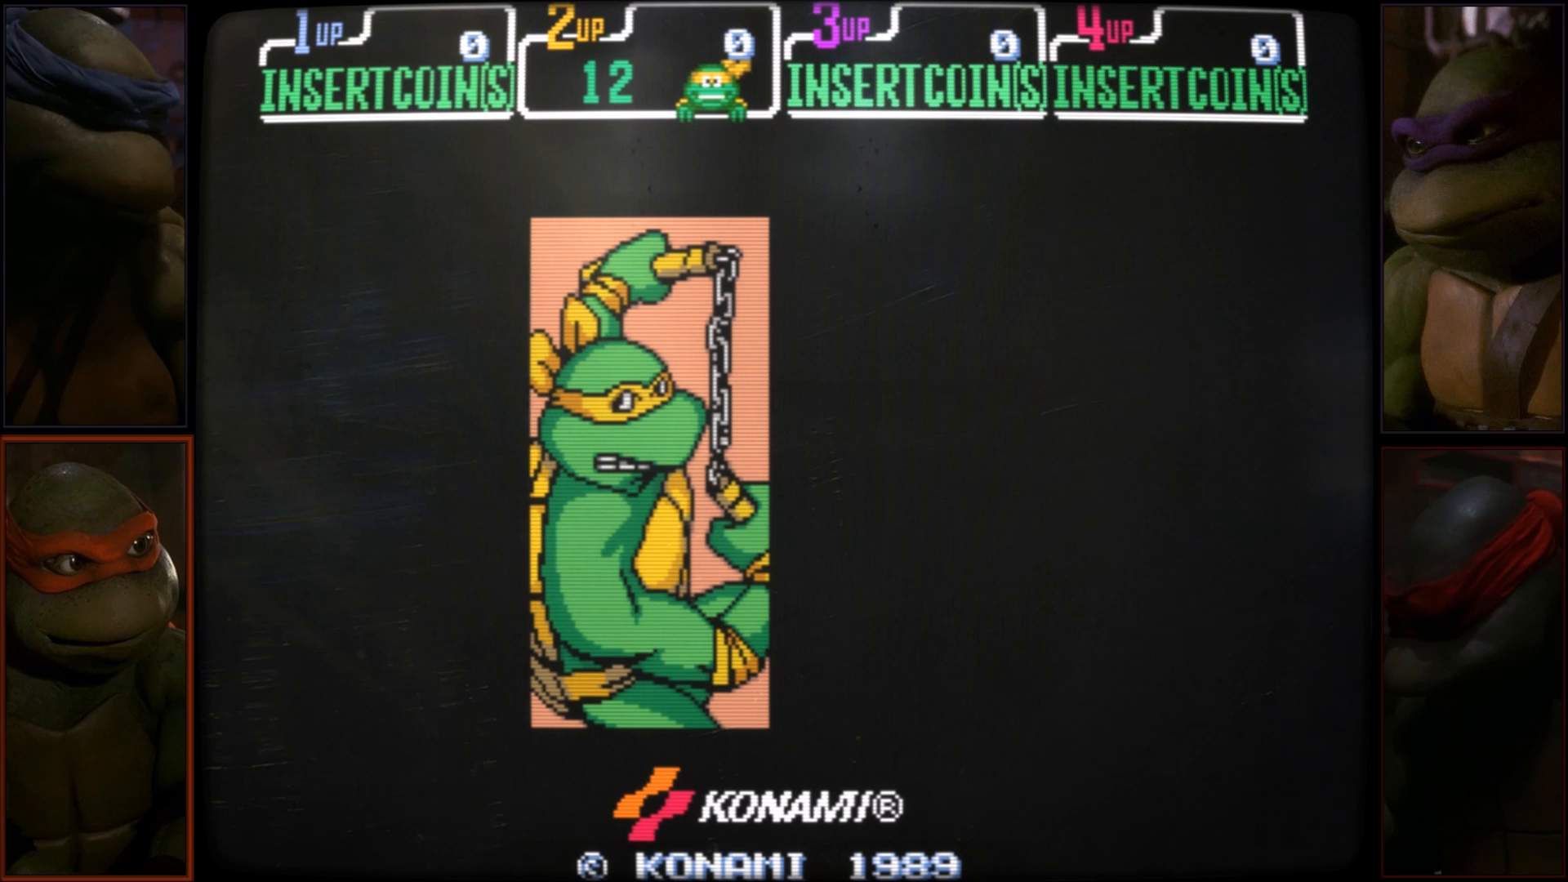
key(6)
key(6)
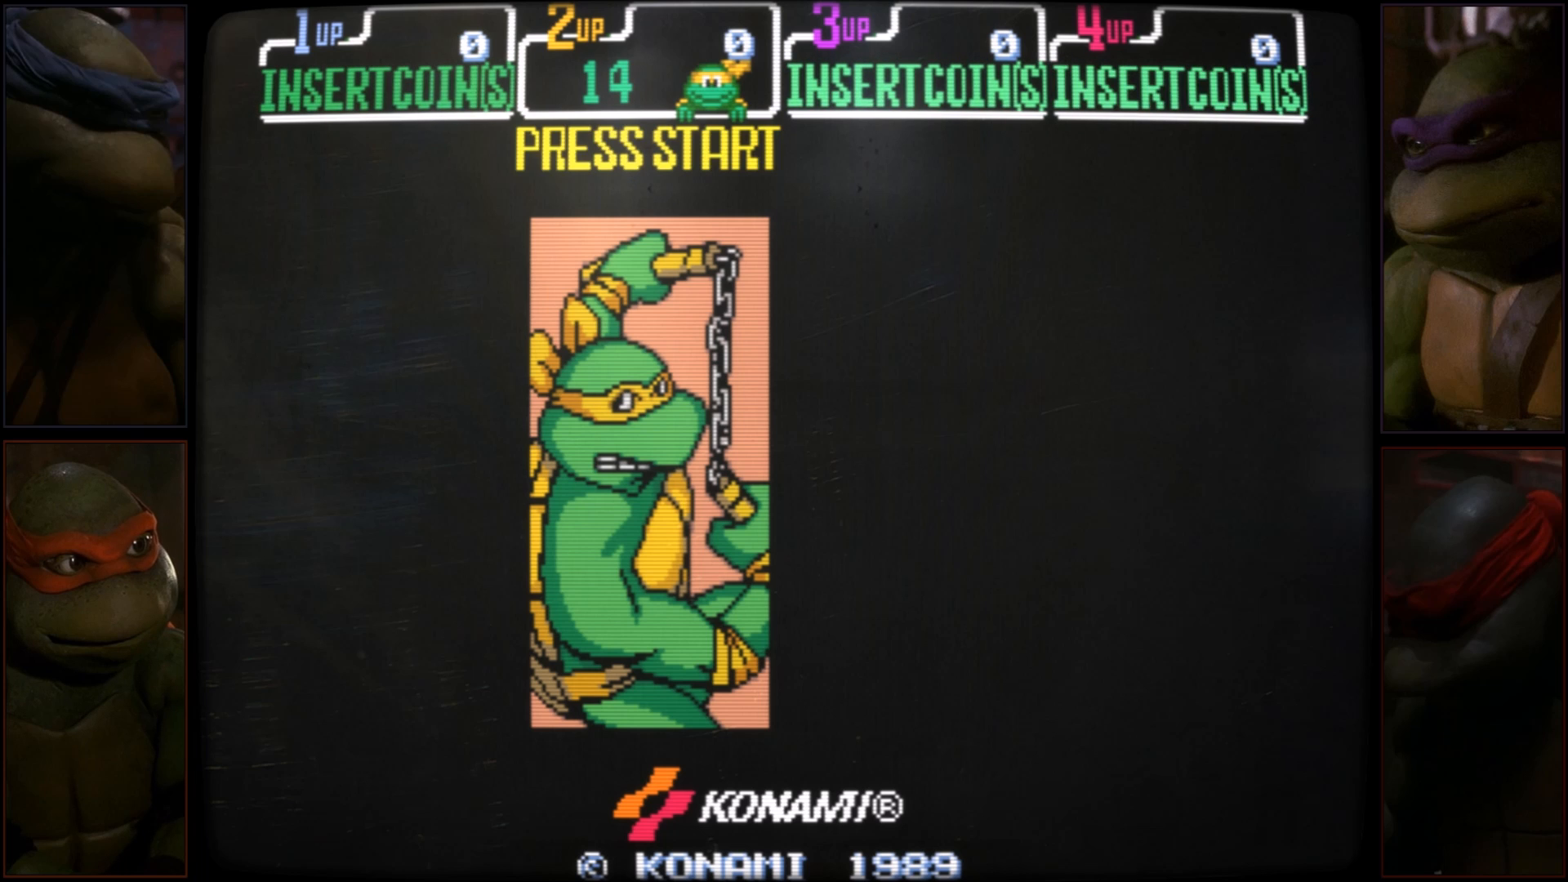
key(6)
key(6)
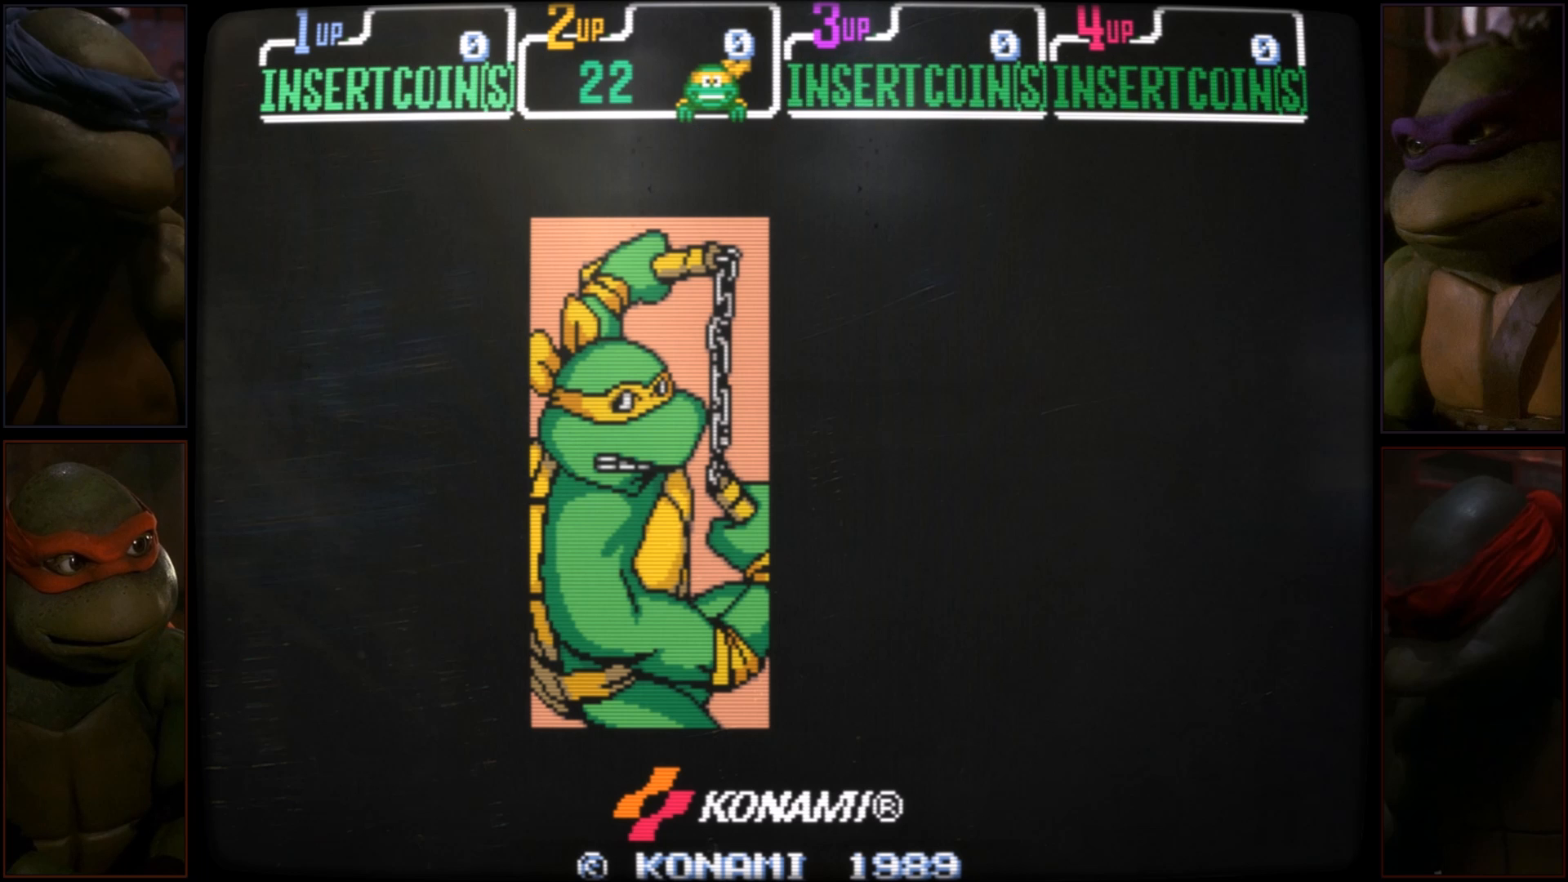
Insert coins for players 1, 3 and 4.
key(5)
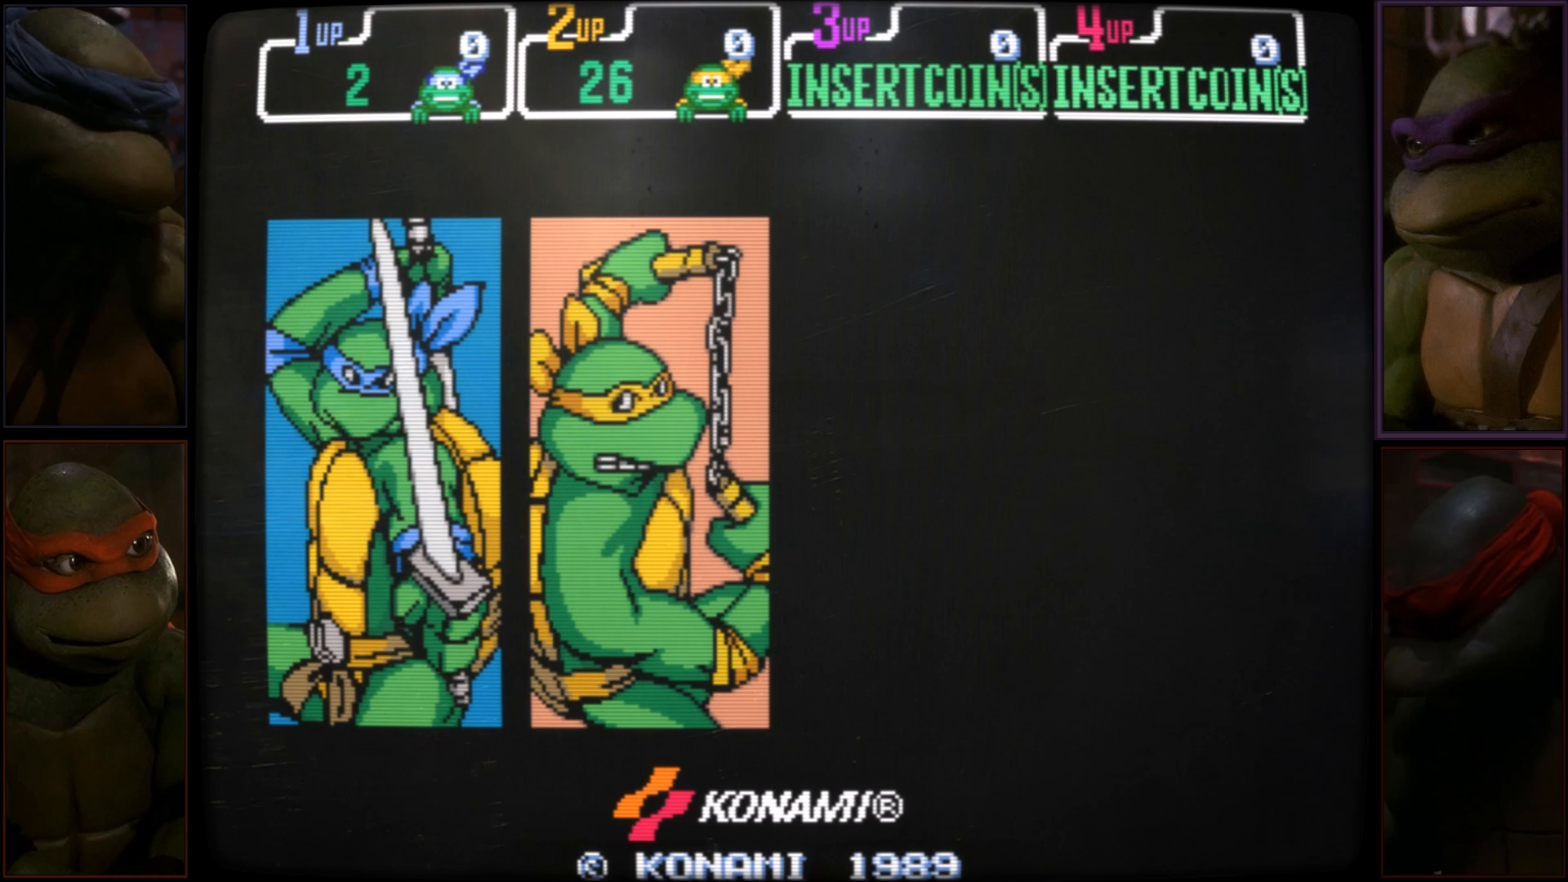
key(7)
key(8)
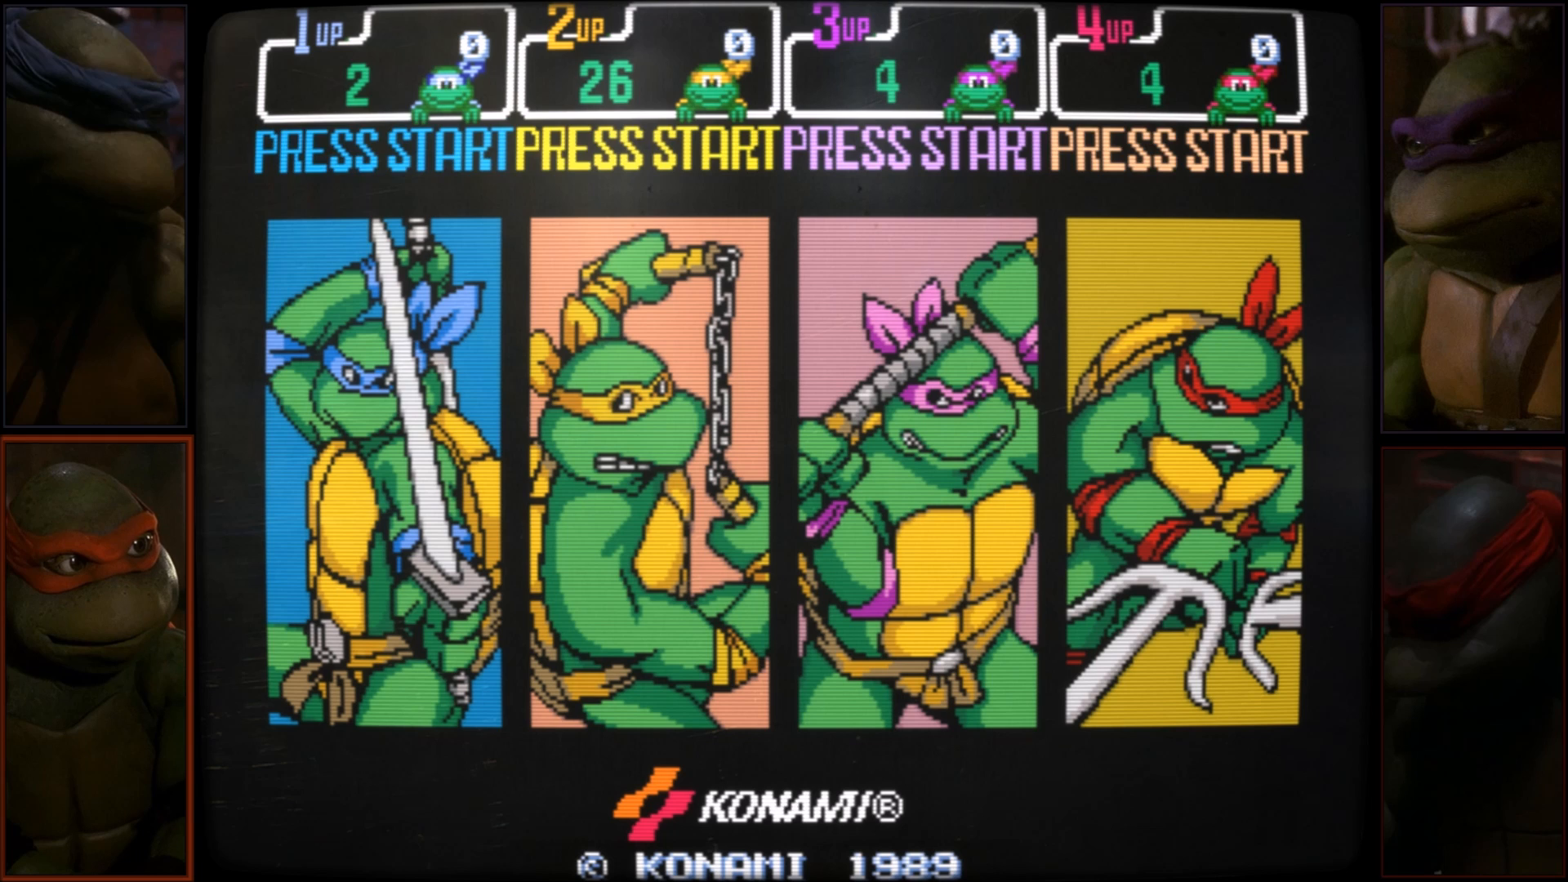
key(8)
key(5)
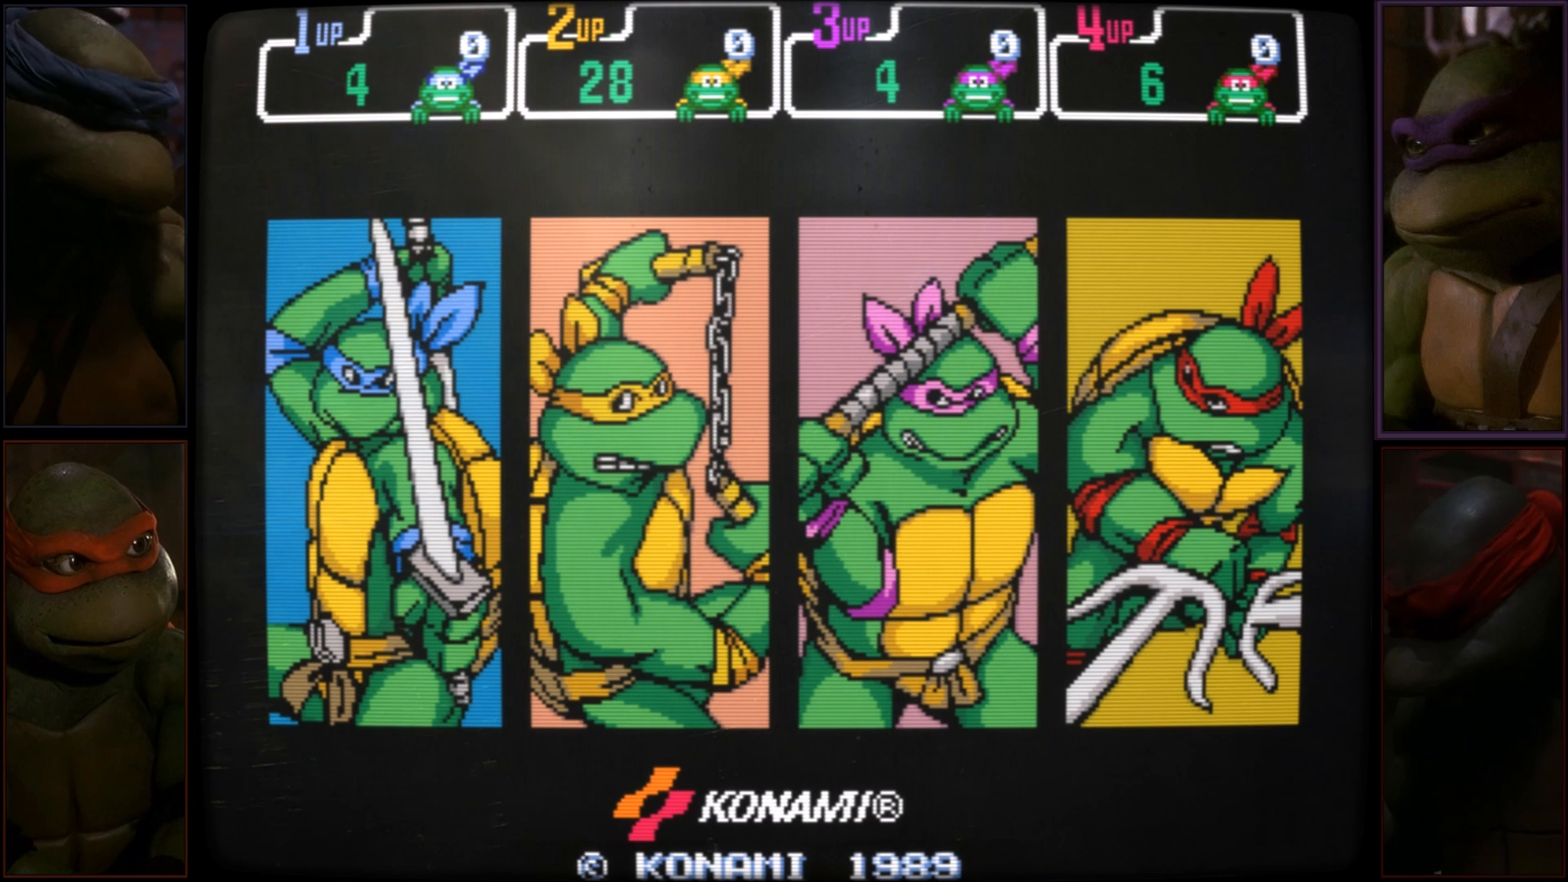
key(7)
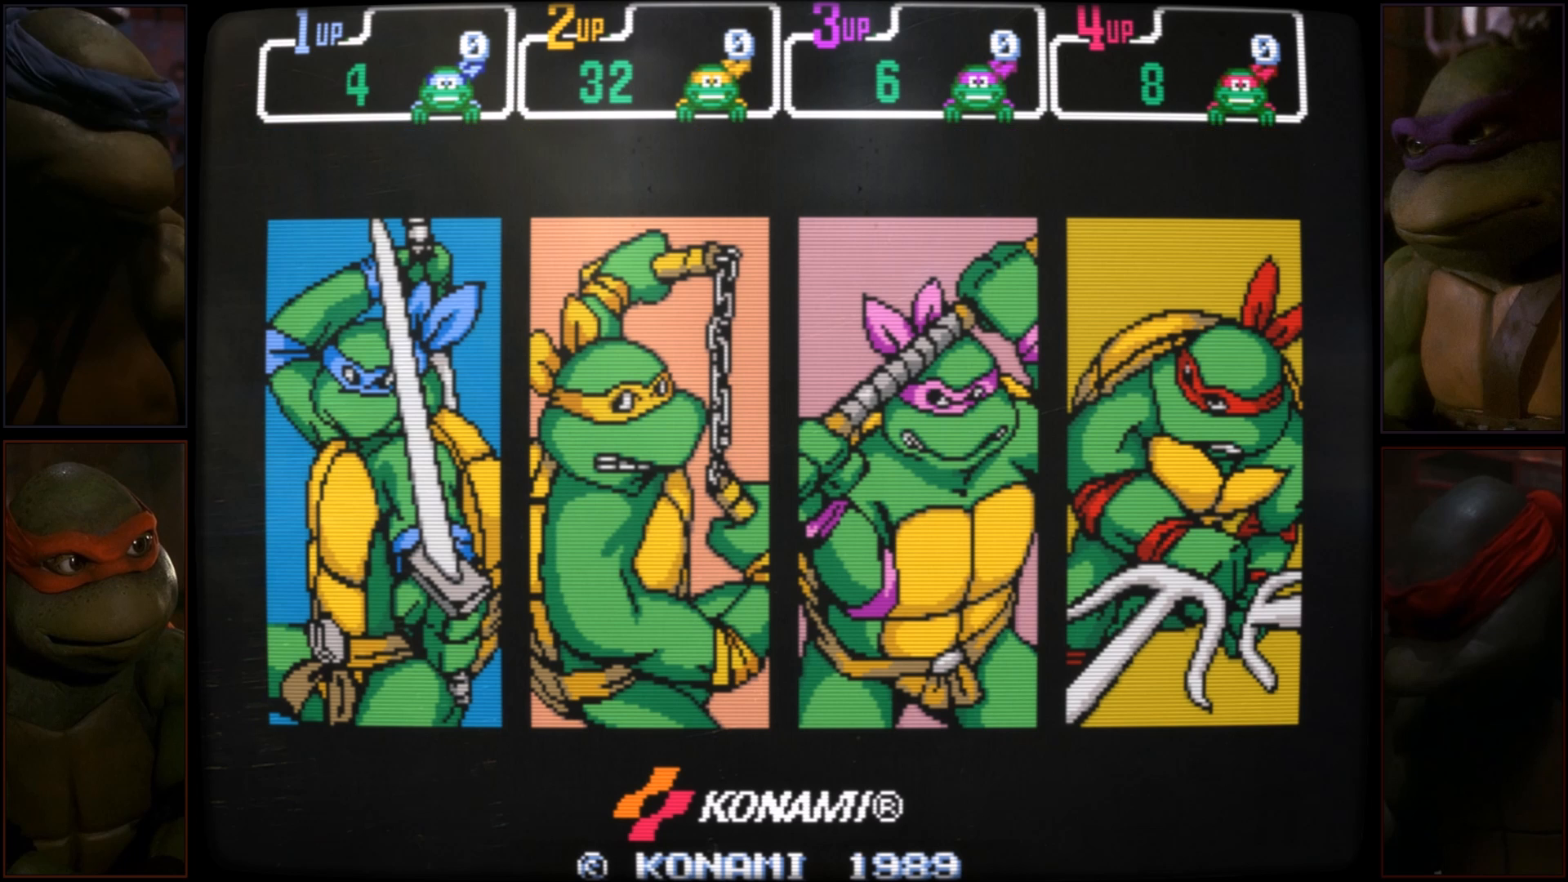
Switch the video view to Framed and close the in-game menu.
key(Tab)
key(Up)
key(Up)
key(Up)
key(Up)
key(Up)
key(Up)
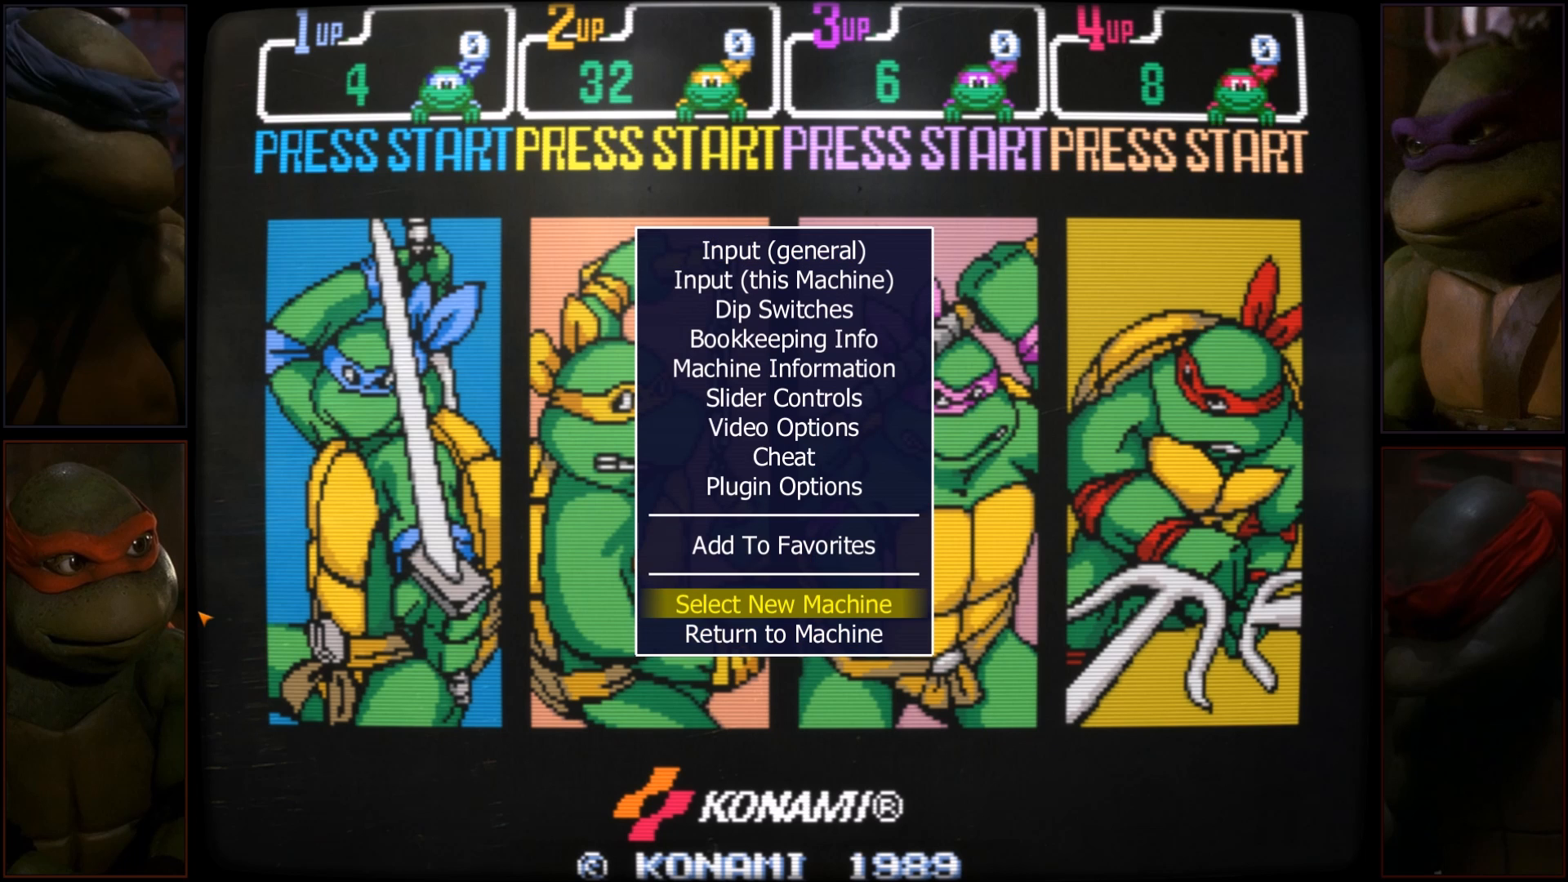
key(Return)
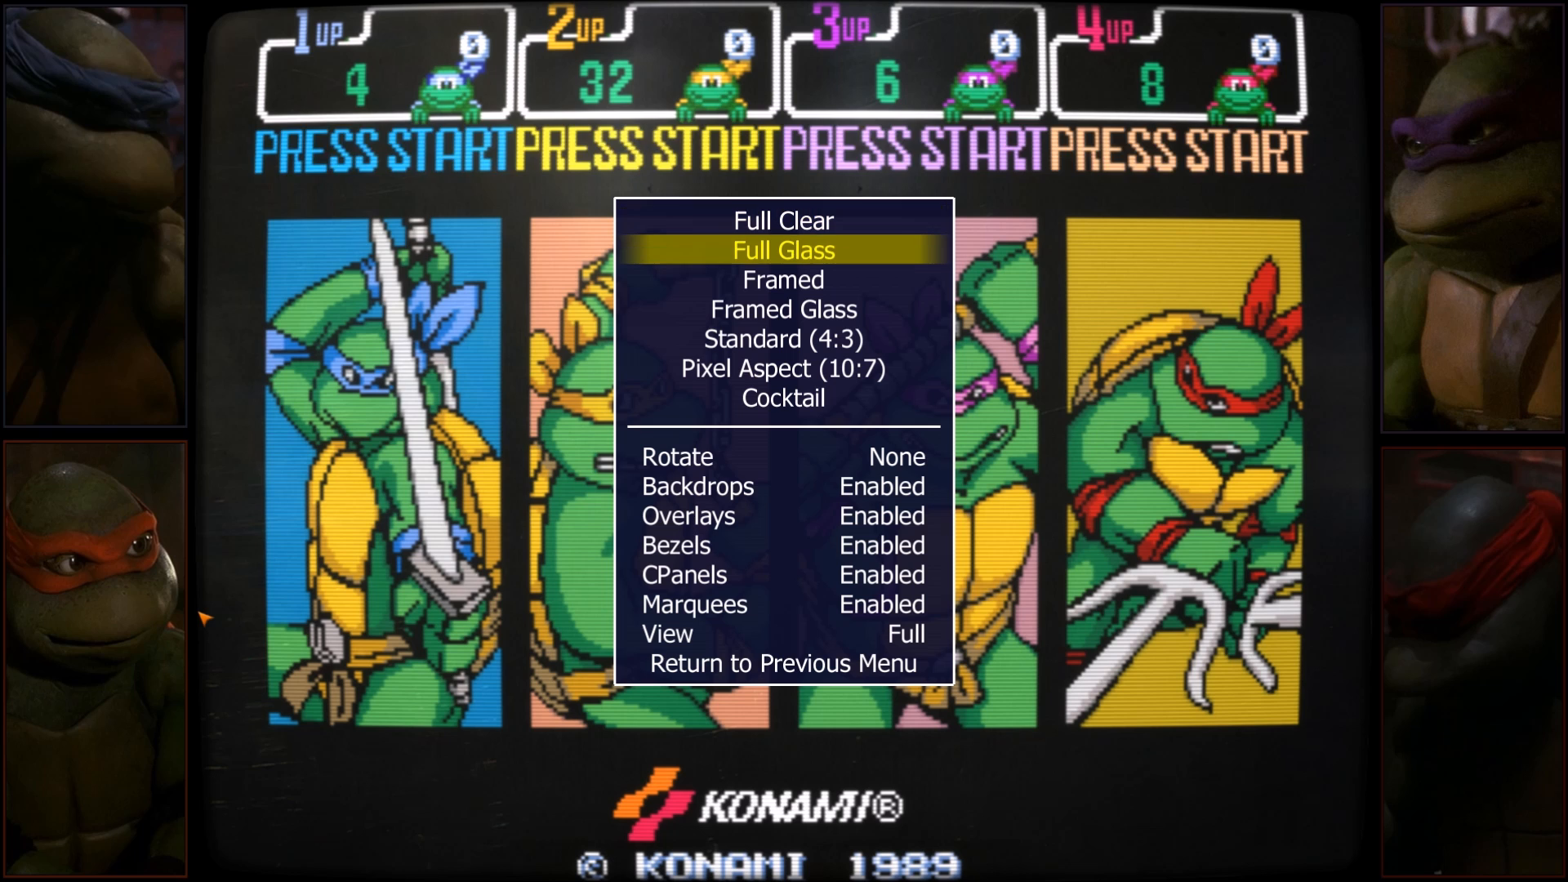
key(Down)
key(Down)
key(Return)
key(Tab)
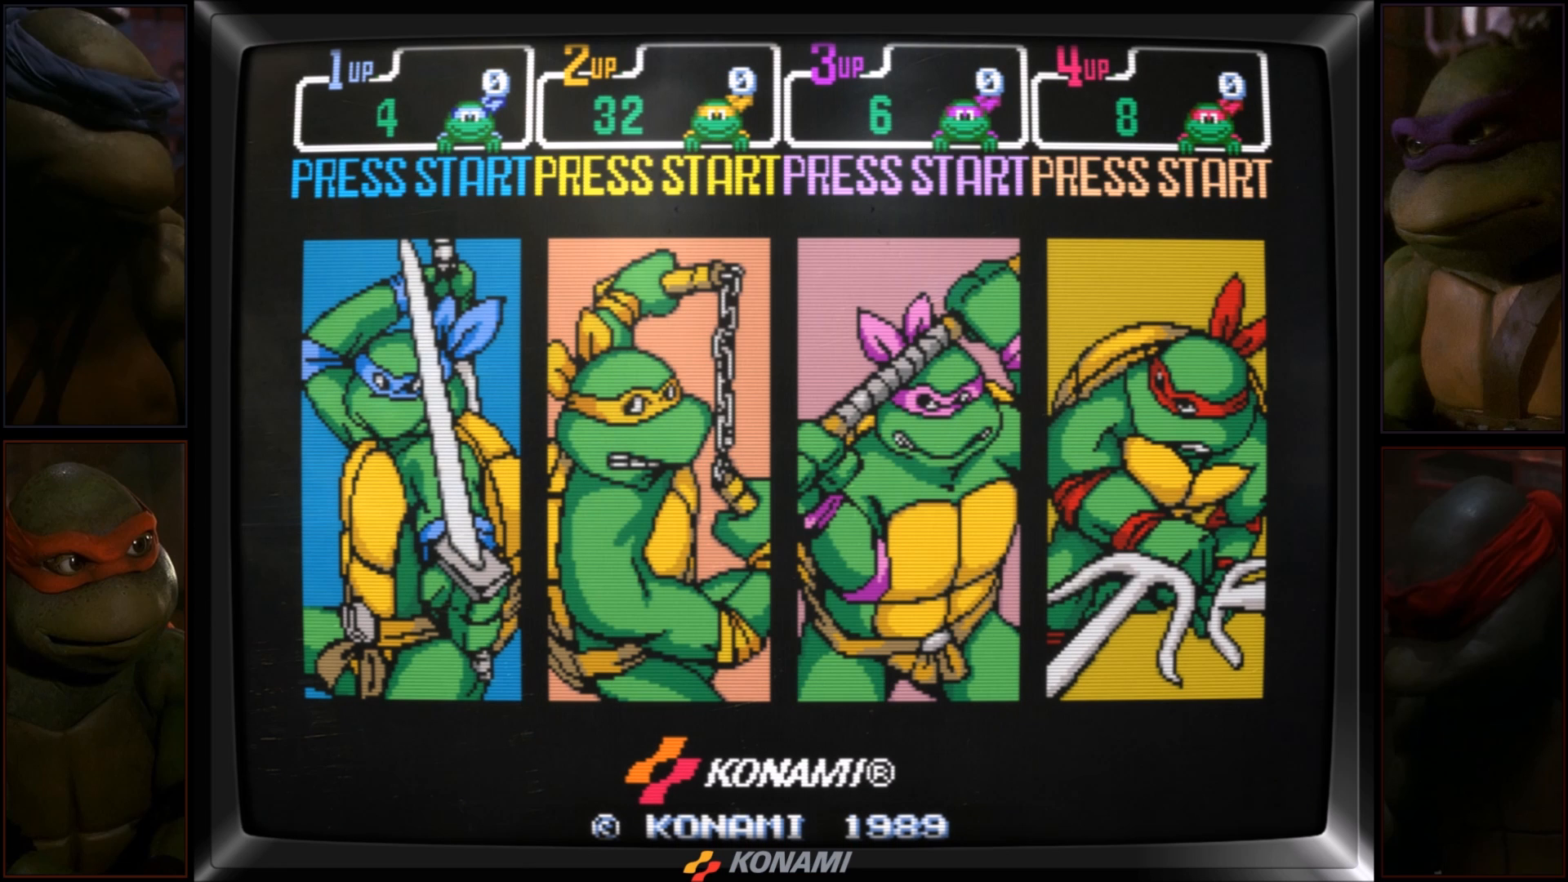